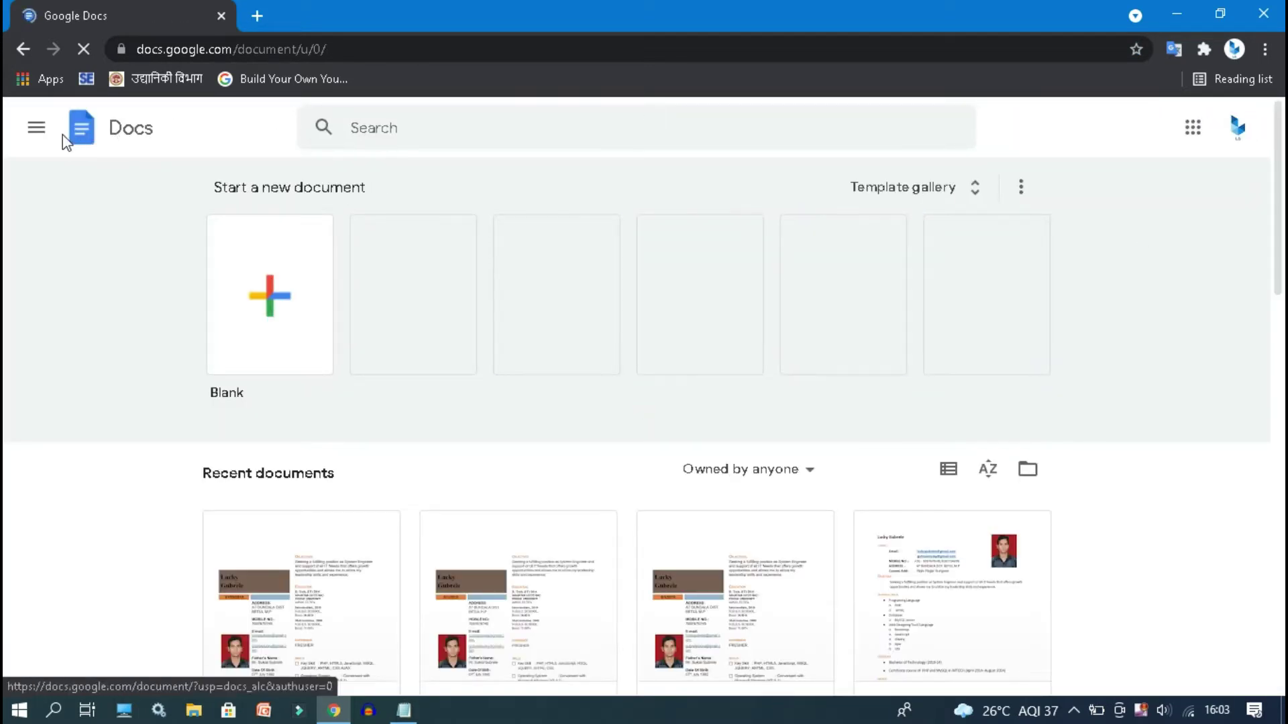
# - Create a new blank form from the Google apps menu and select its 'Untitled form' title
pyautogui.click(36, 127)
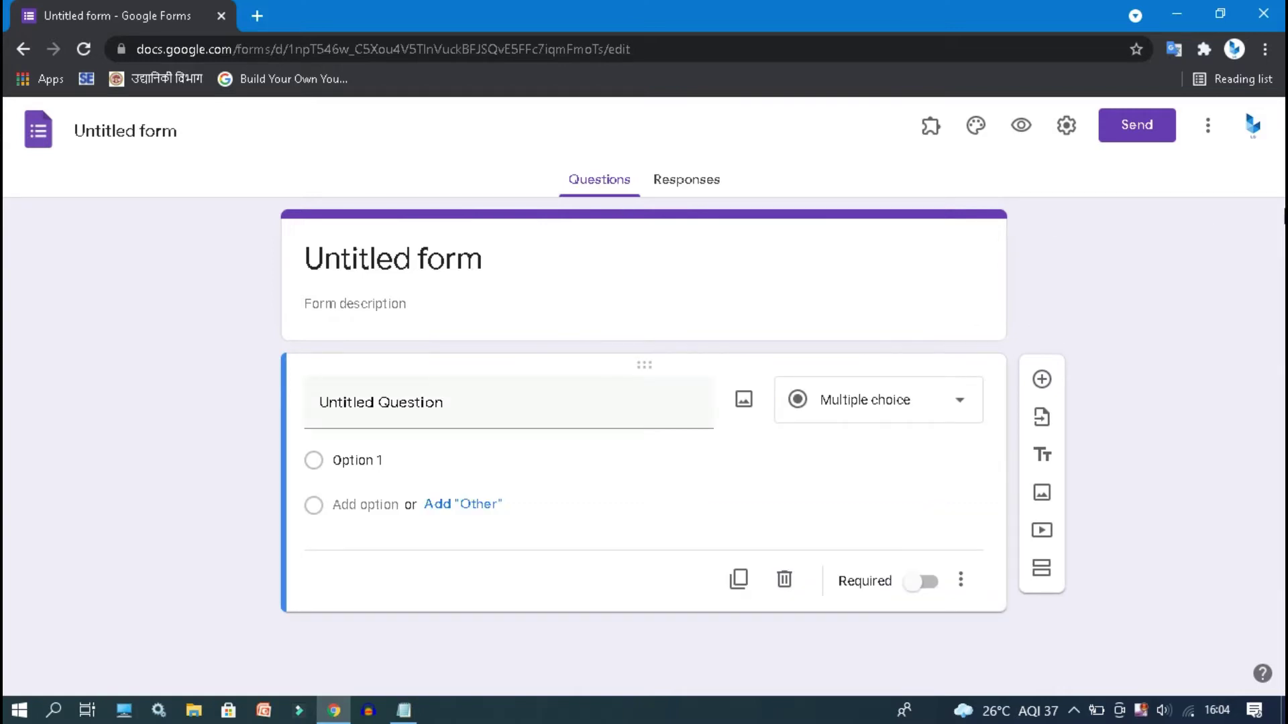
pyautogui.click(462, 268)
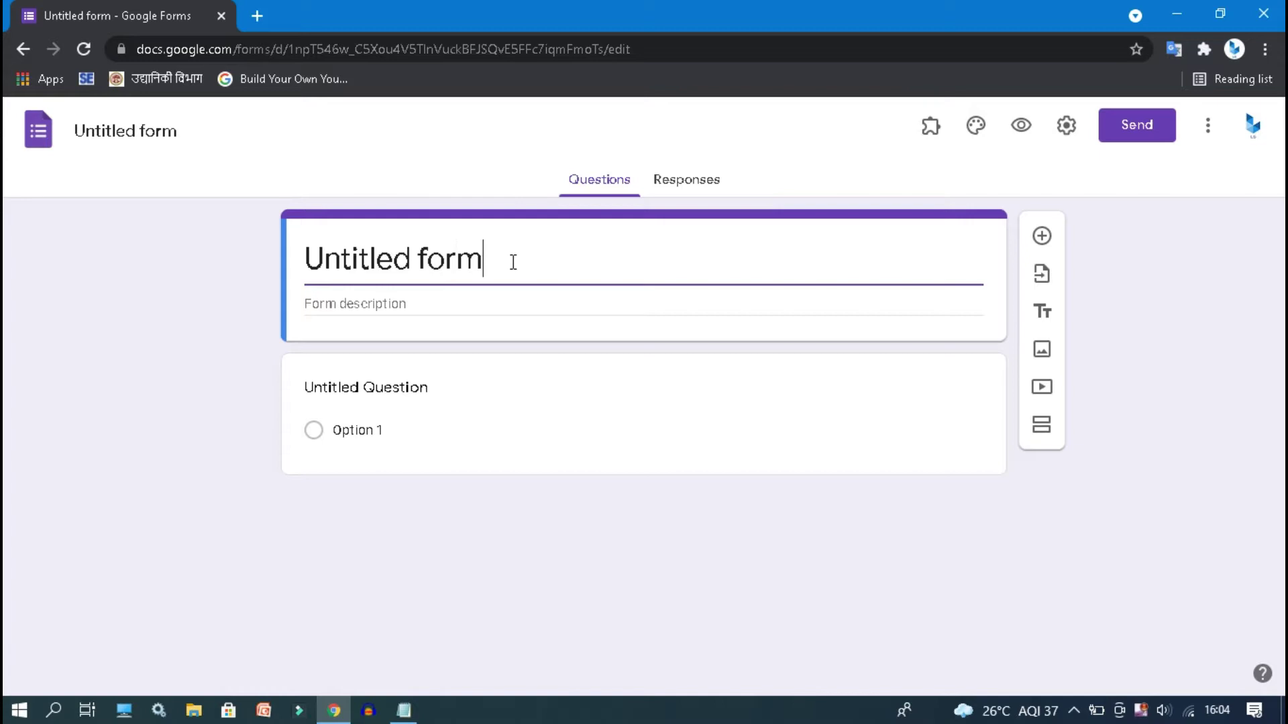
# - Replace 'Untitled form' with the title 'Contact Form' and add the description 'Fill it First'
pyautogui.moveTo(503, 259); pyautogui.dragTo(271, 239)
pyautogui.press('BackSpace')
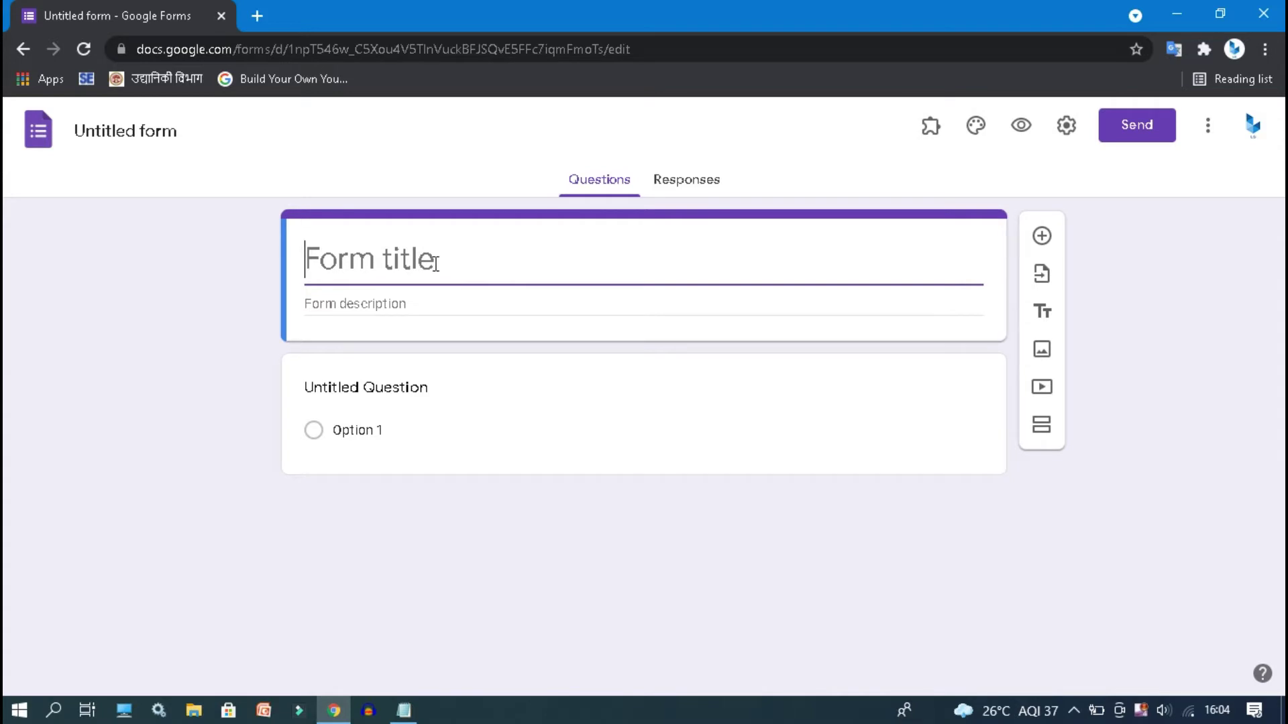
pyautogui.write('Contact Form')
pyautogui.click(483, 313)
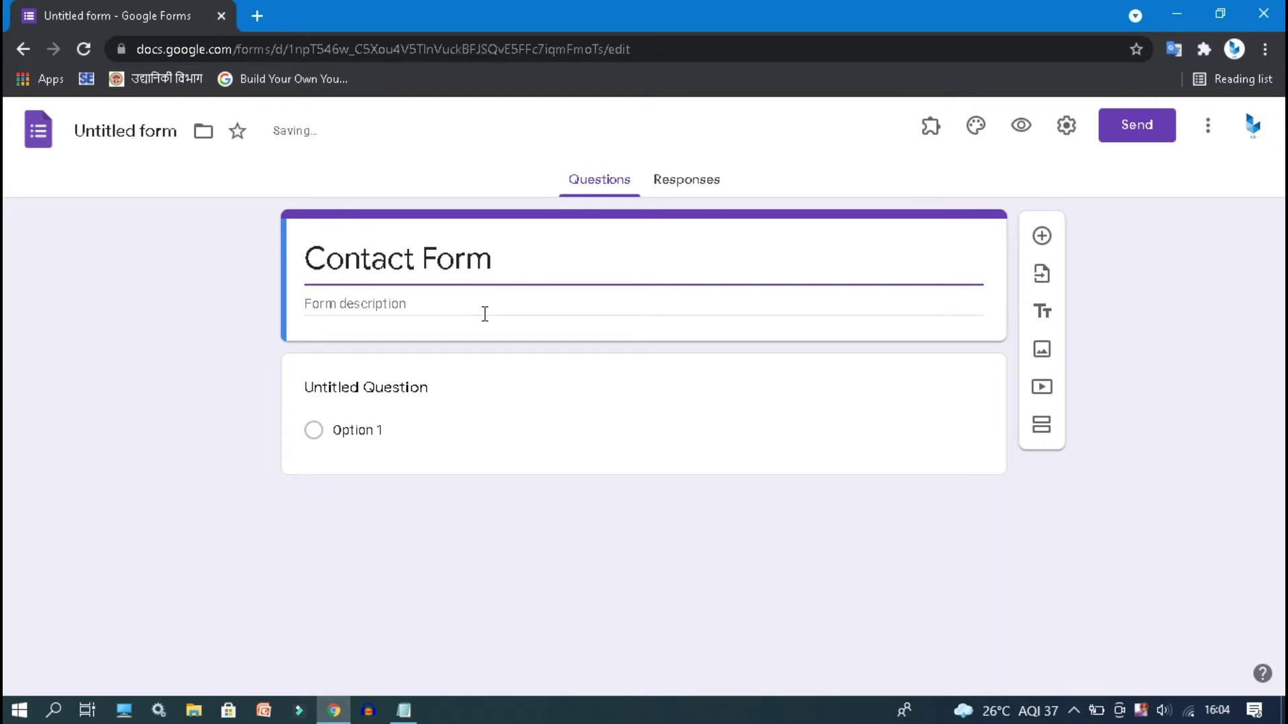
pyautogui.write('Fill ')
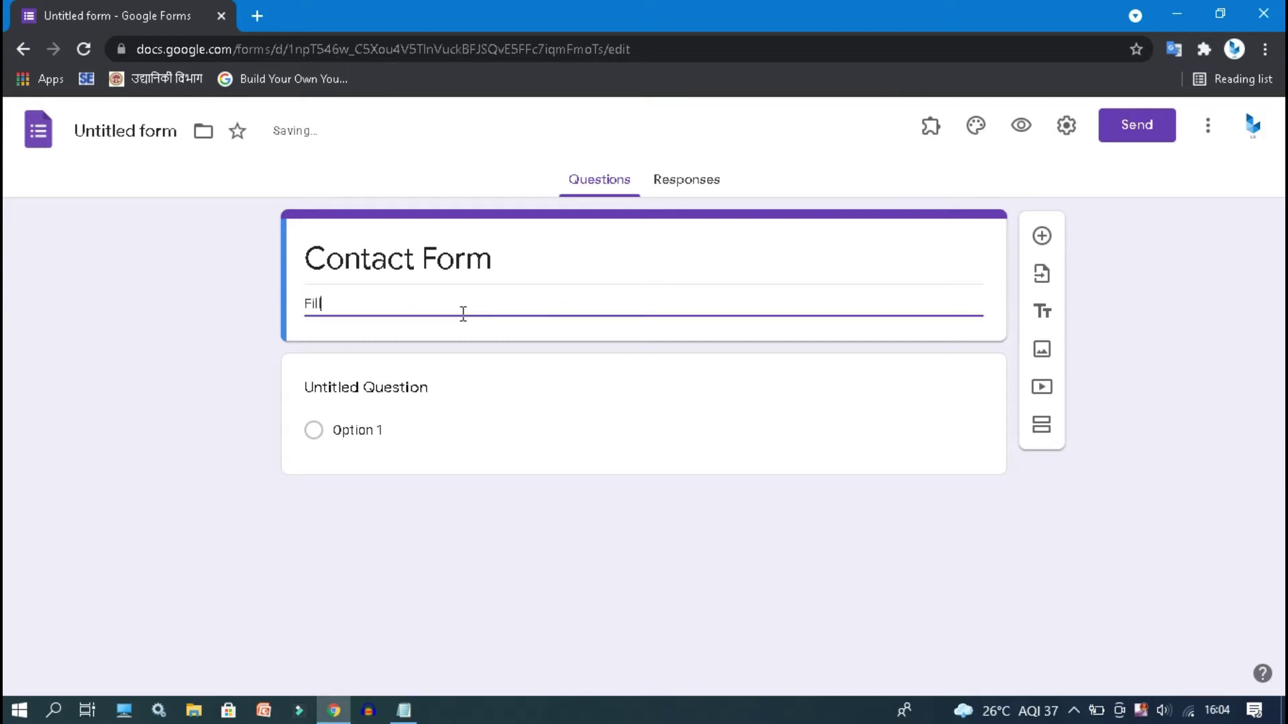
pyautogui.write('it First')
pyautogui.click(402, 406)
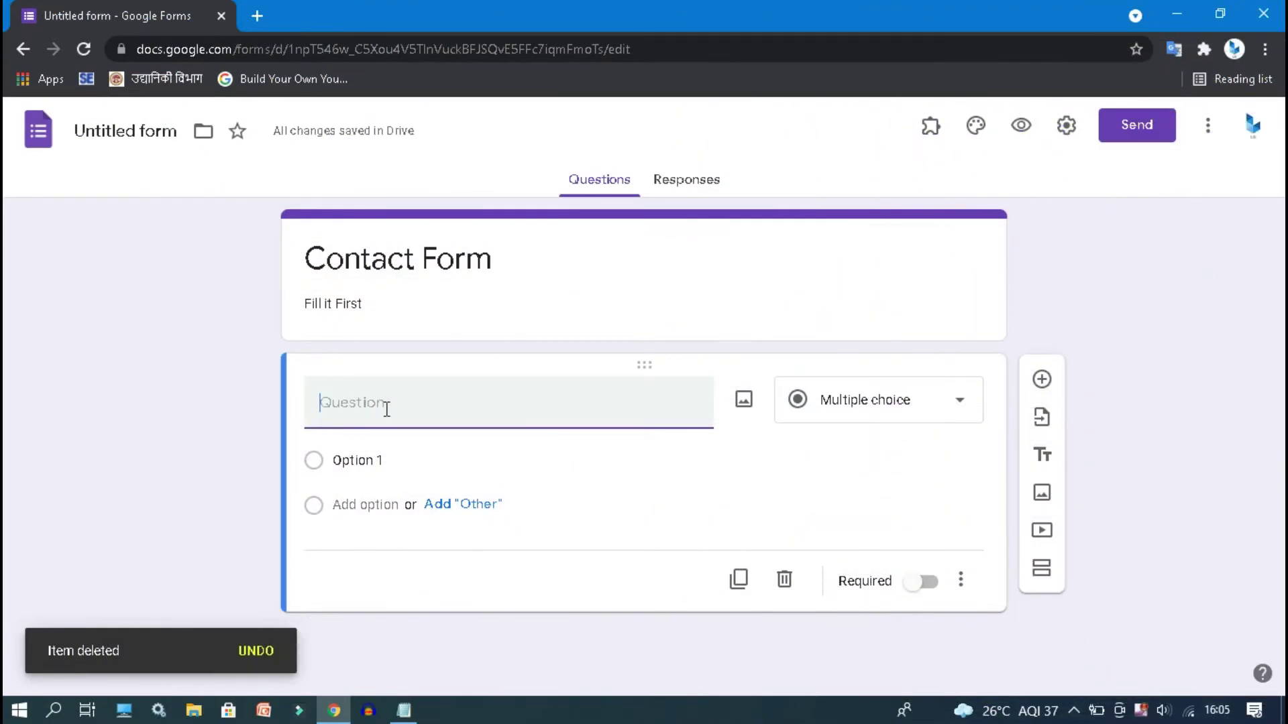
# - Make the first question a short-answer question named 'Name'
pyautogui.write('N')
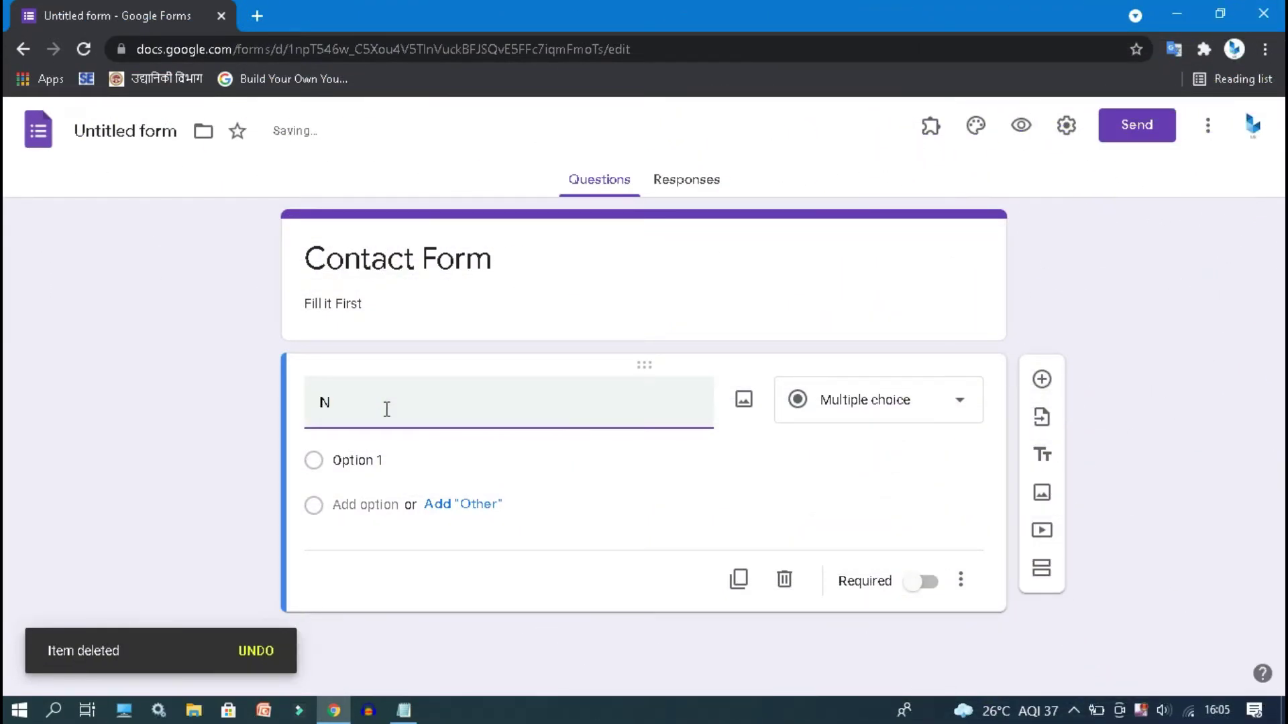
pyautogui.write('ame')
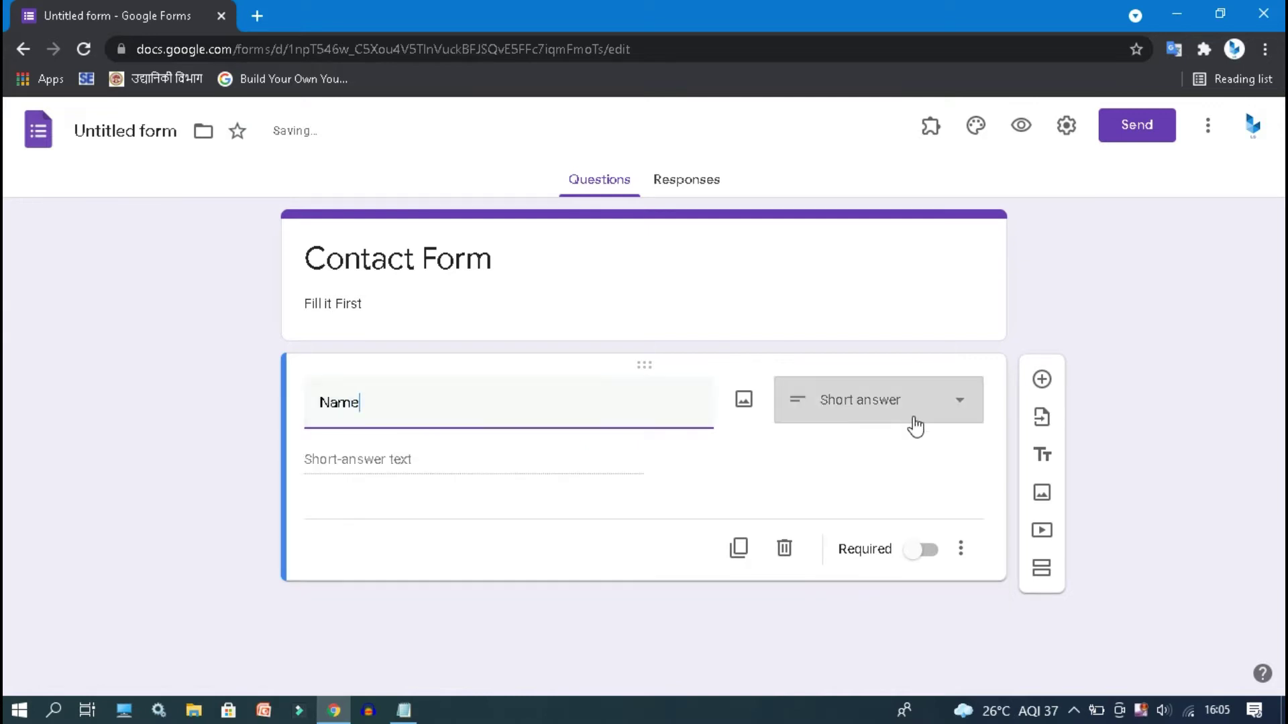
pyautogui.click(913, 425)
pyautogui.click(878, 167)
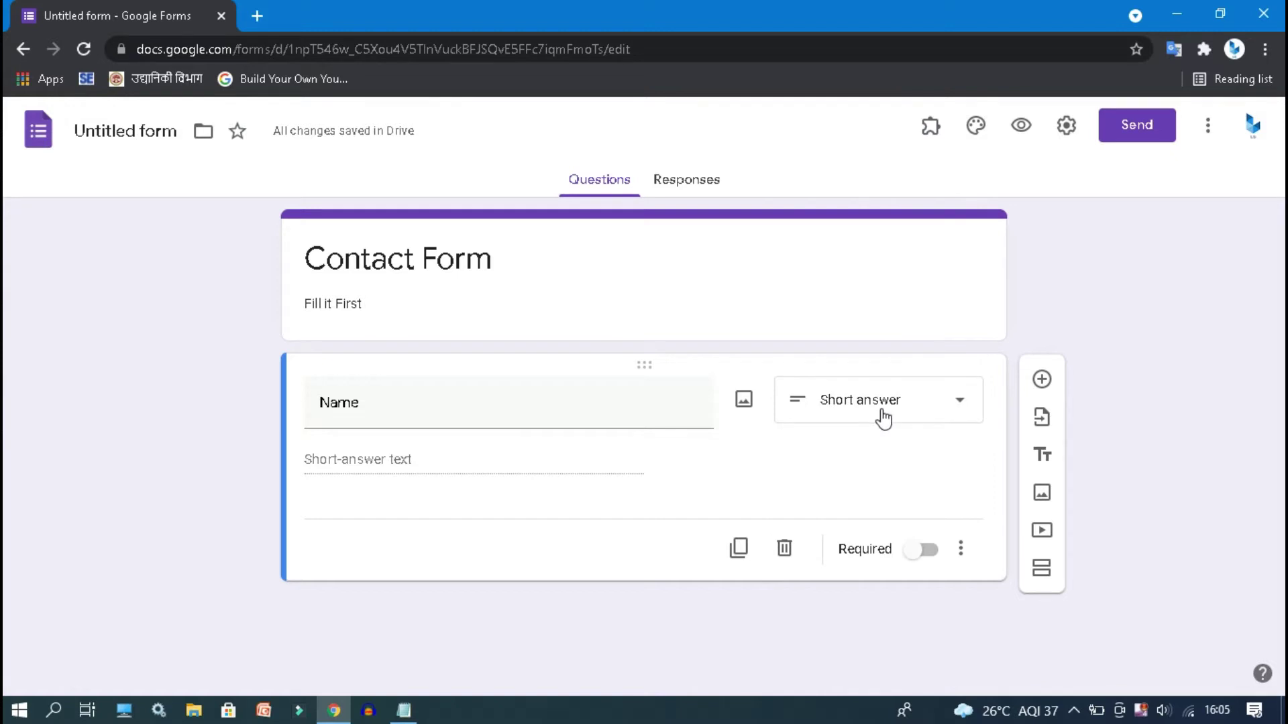
# - Add a short-answer 'Roll No' question and preview the form
pyautogui.click(1041, 380)
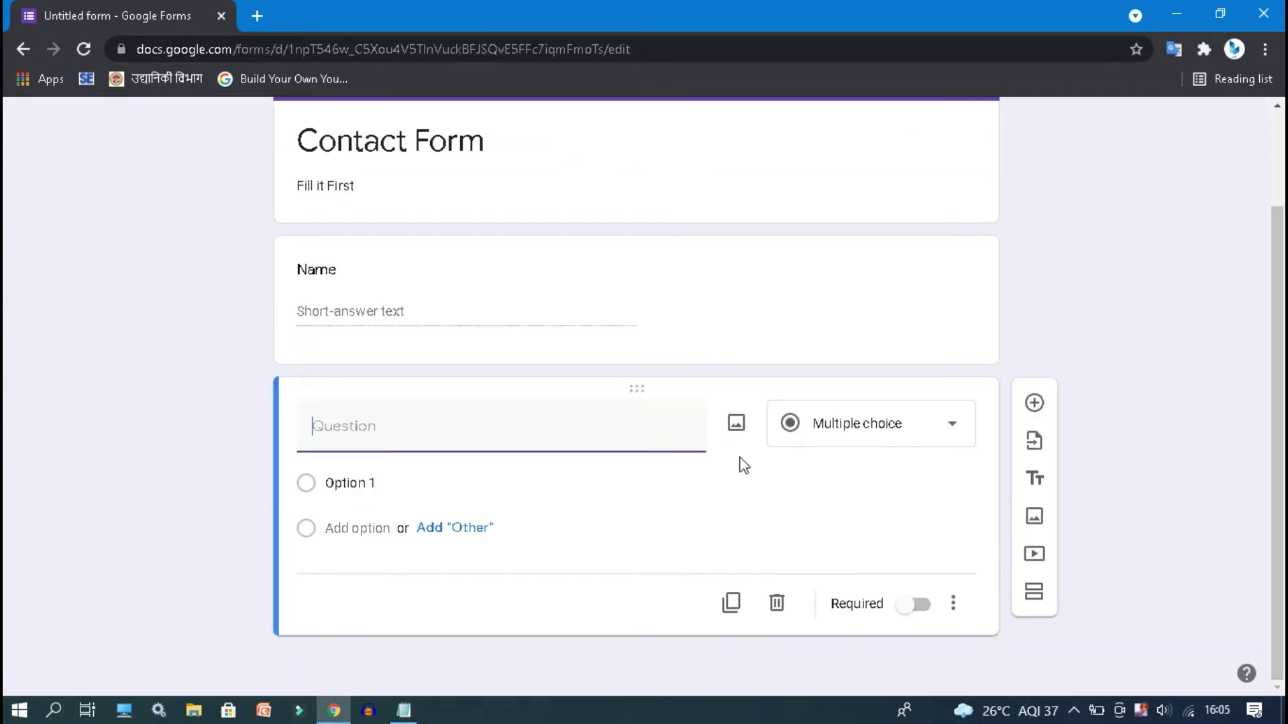
pyautogui.write('Roll No')
pyautogui.click(897, 473)
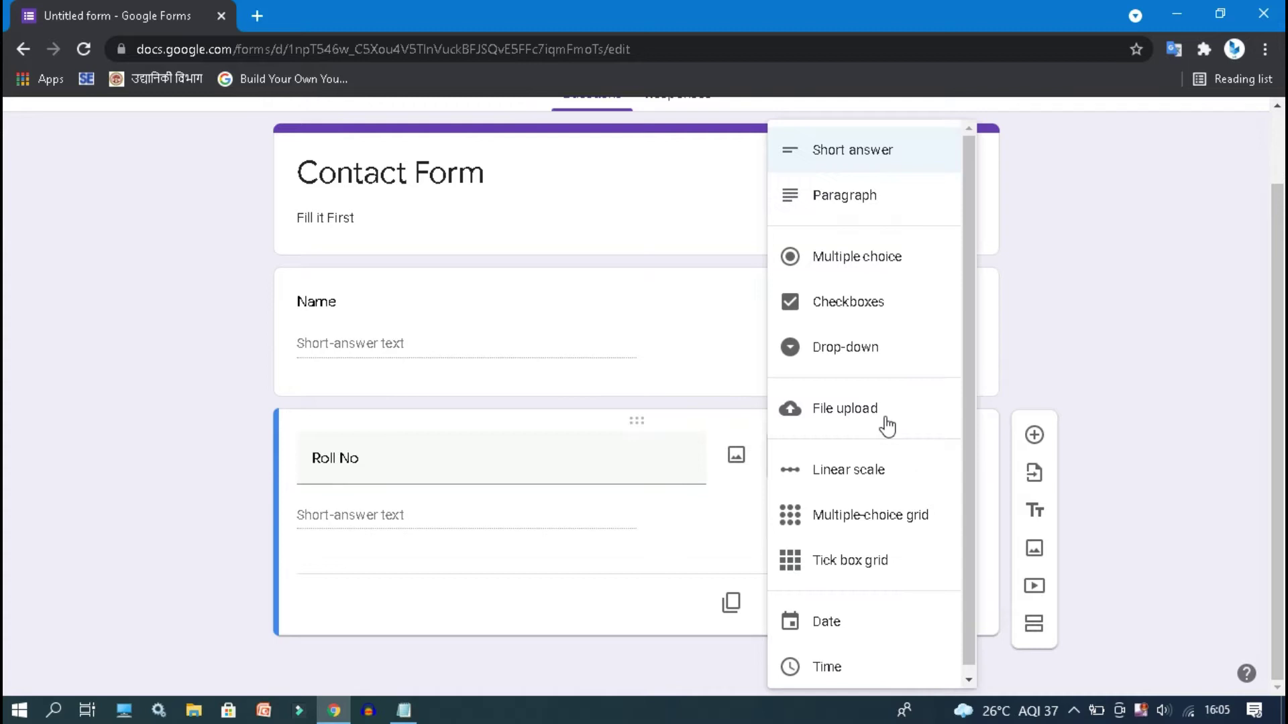
pyautogui.click(842, 162)
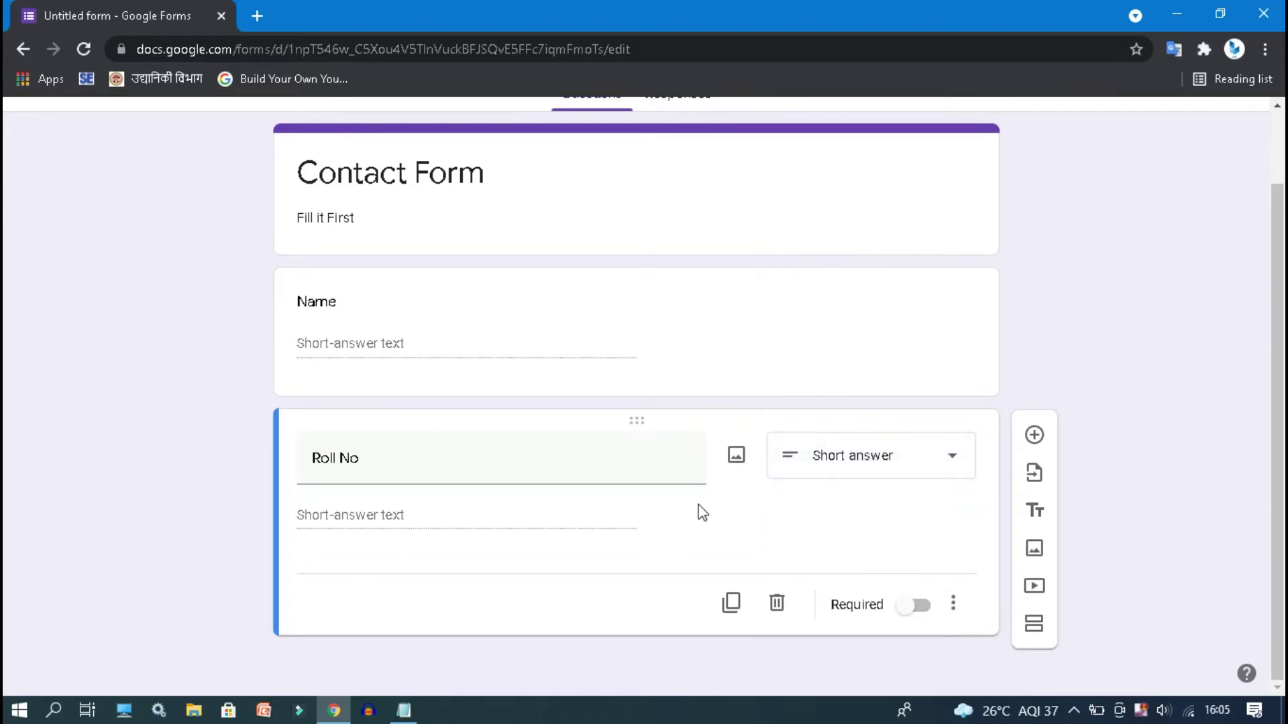
pyautogui.scroll(2, 1279, 315)
pyautogui.scroll(-1, 1279, 315)
pyautogui.scroll(1, 1258, 376)
pyautogui.click(1004, 127)
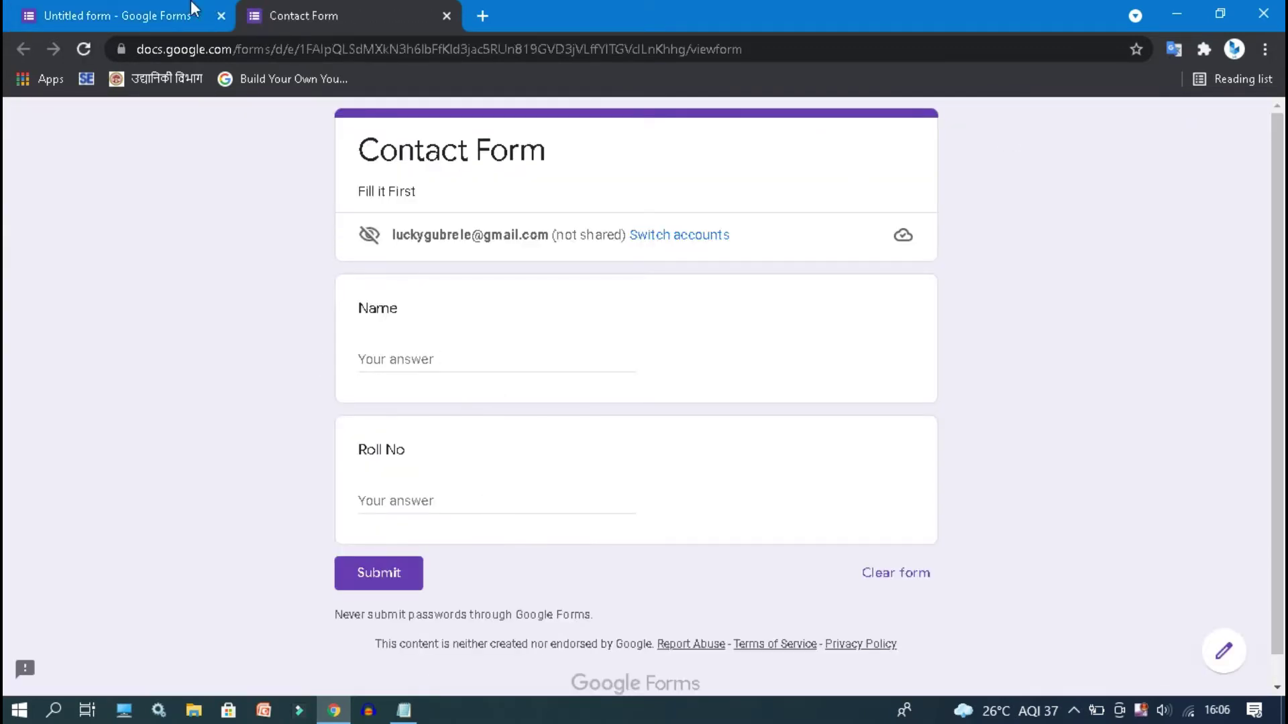
# - Return from the preview to the editor and add a second section after Roll No
pyautogui.click(166, 10)
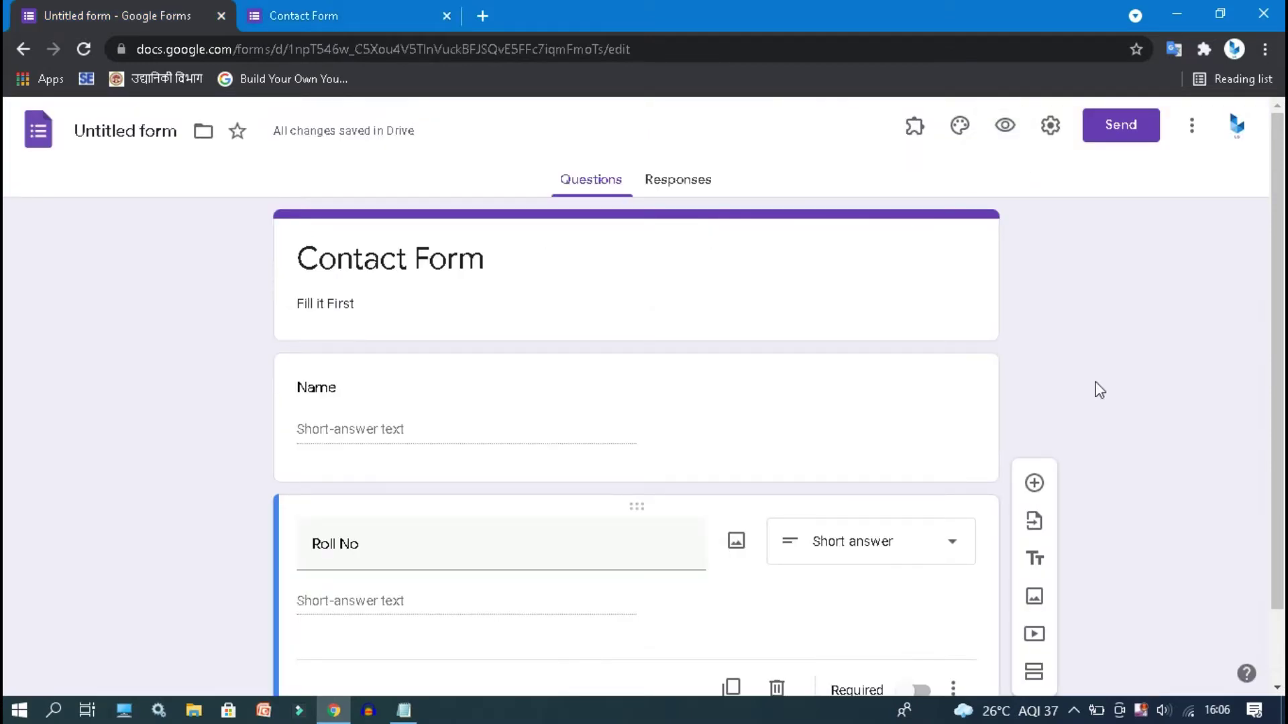
pyautogui.scroll(-1, 1034, 483)
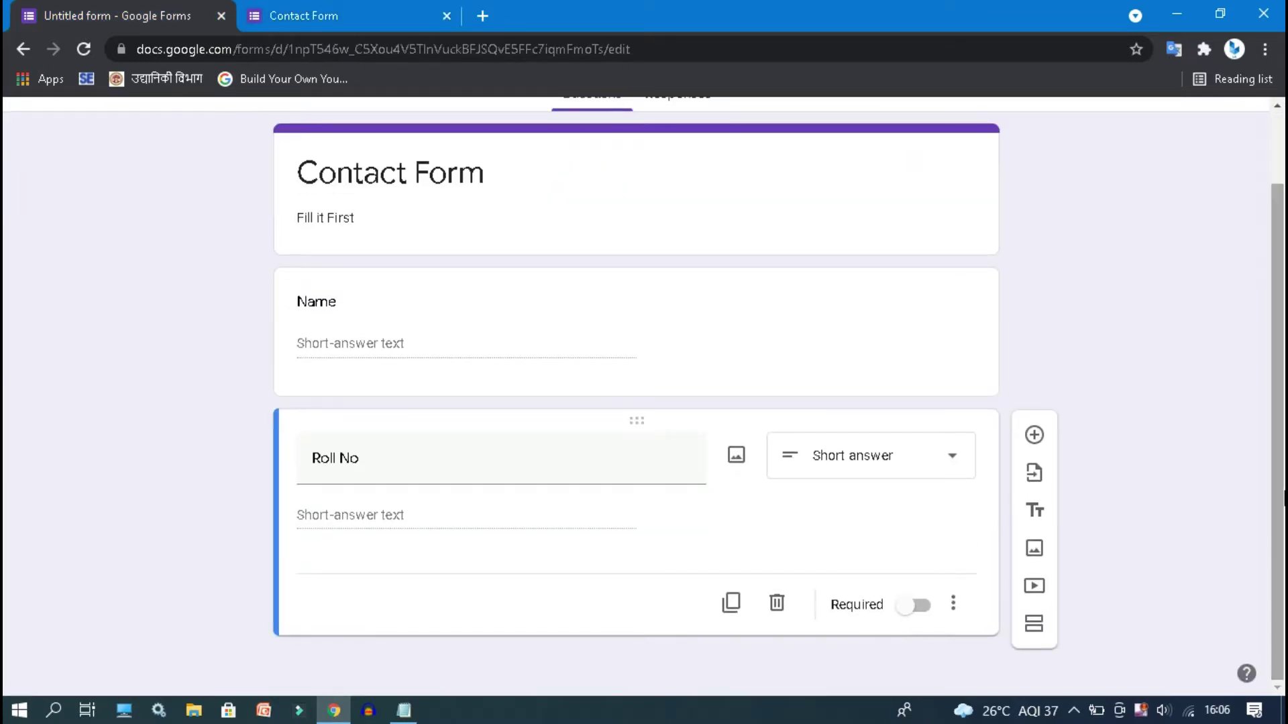
pyautogui.click(1037, 635)
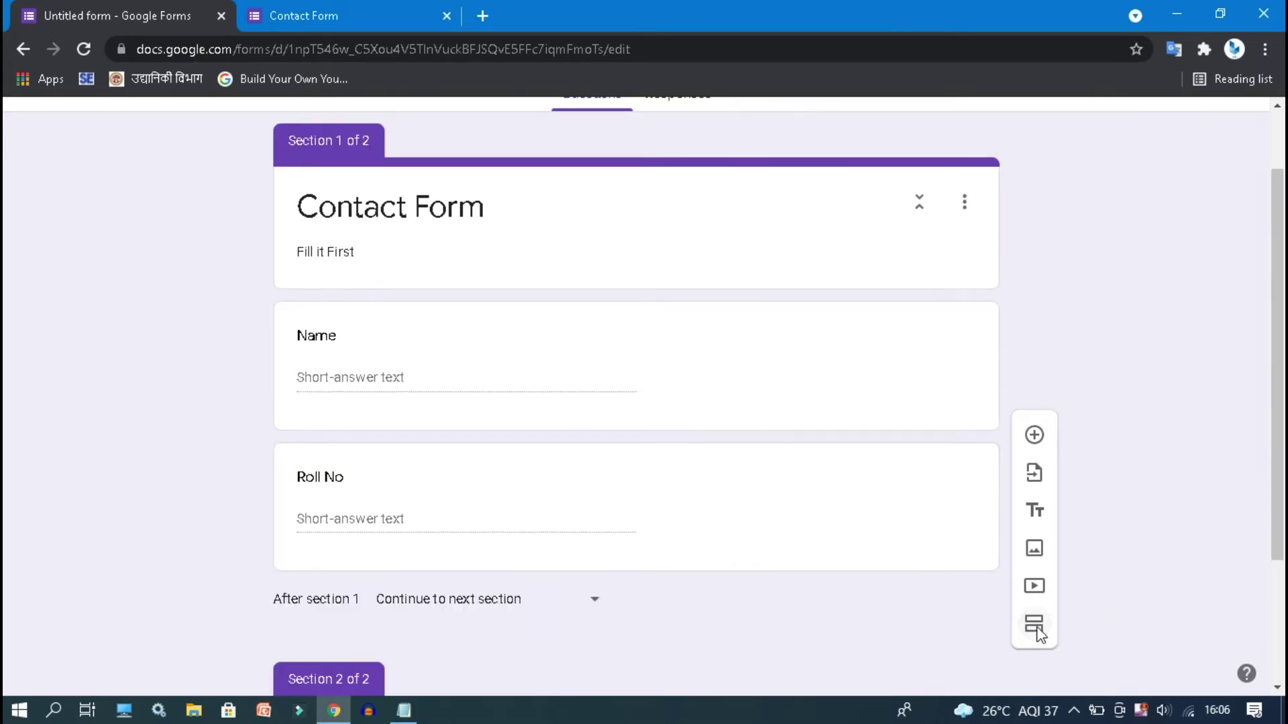
# - Retitle Section 2 'NTPC Model Test Paper' with description 'Attempt all Question and Each Question have 1 number'
pyautogui.moveTo(1280, 322); pyautogui.dragTo(1264, 468)
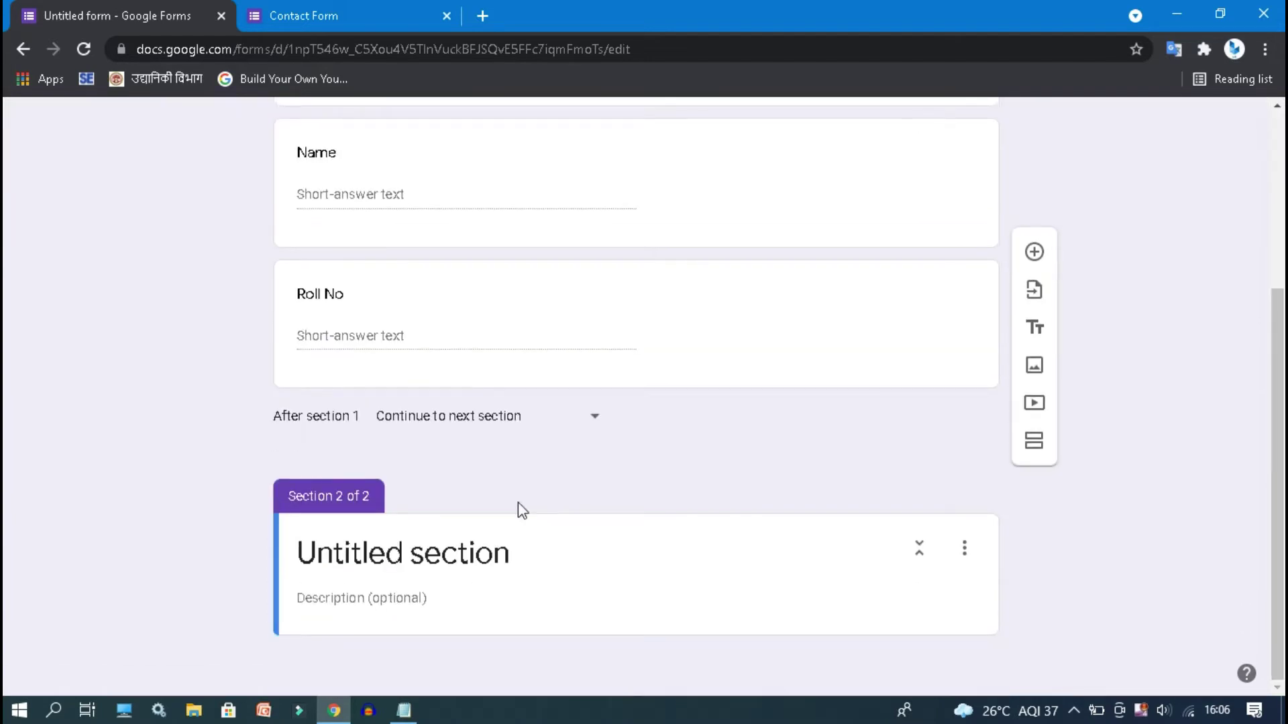
pyautogui.click(509, 555)
pyautogui.moveTo(508, 555); pyautogui.dragTo(224, 551)
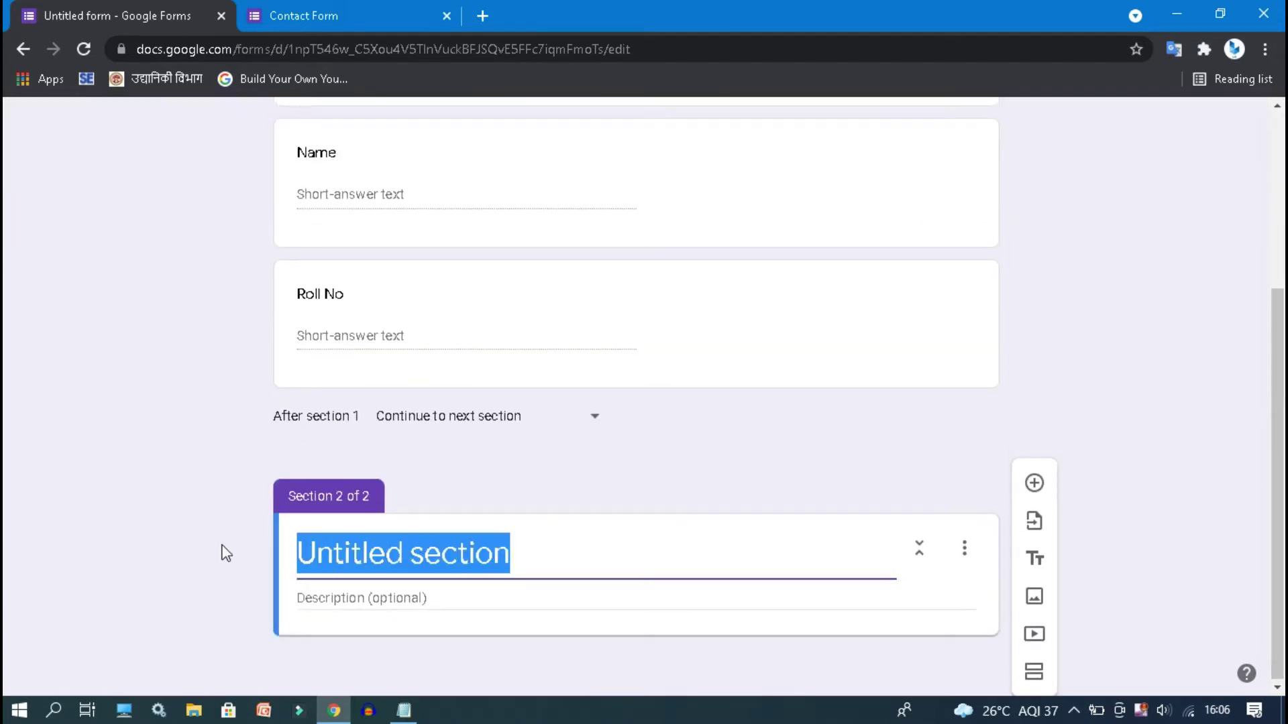
pyautogui.press('BackSpace')
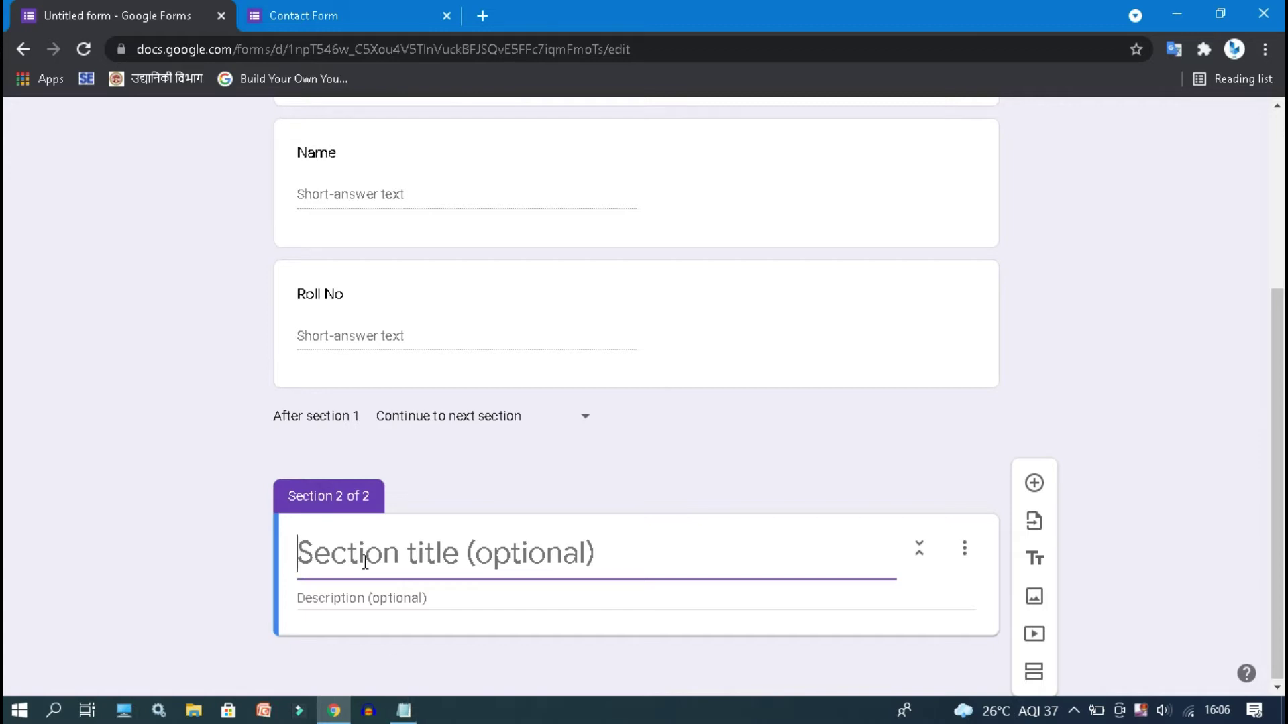
pyautogui.write('NTPC Model Test Paper')
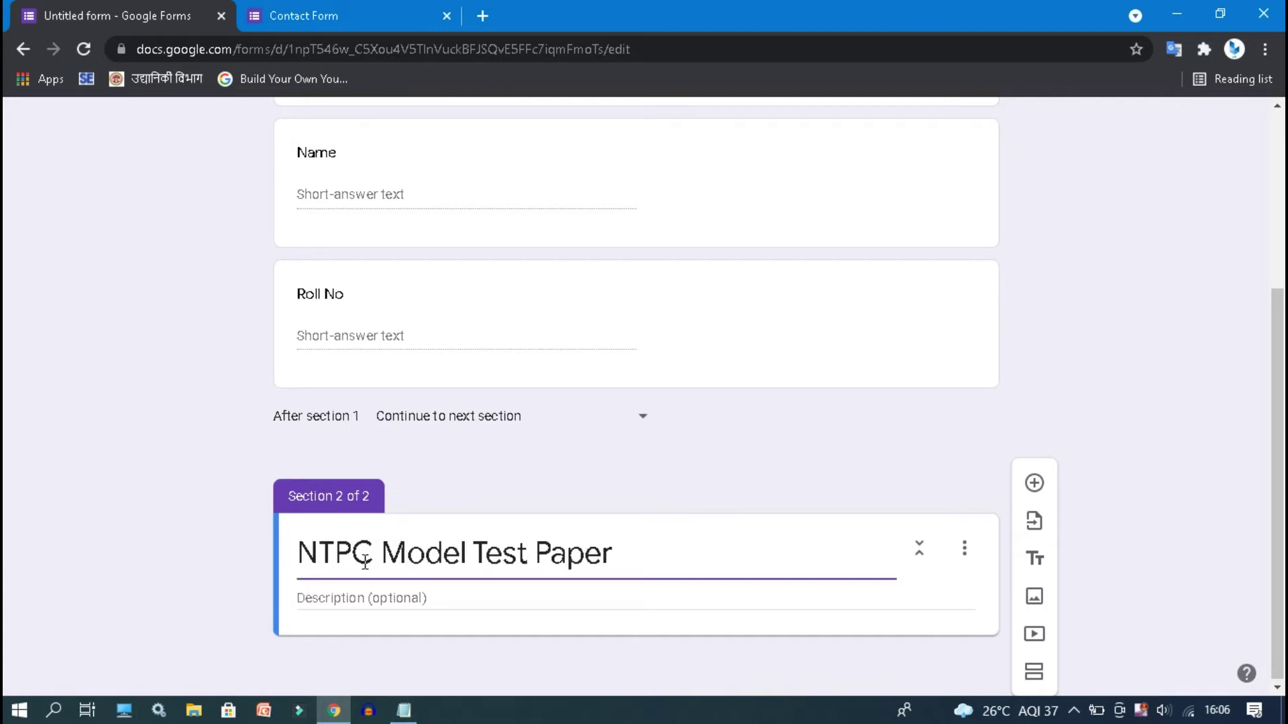
pyautogui.click(487, 615)
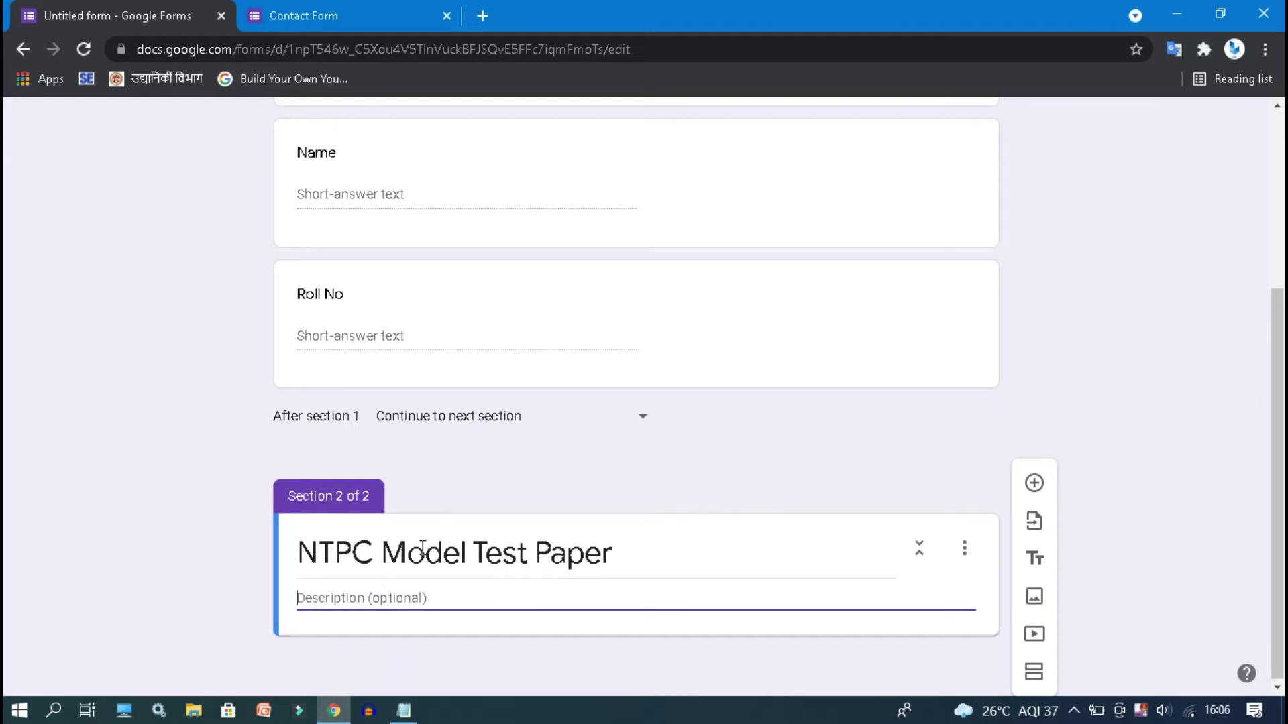
pyautogui.write('Attempt all Question and Each Question have 1 number')
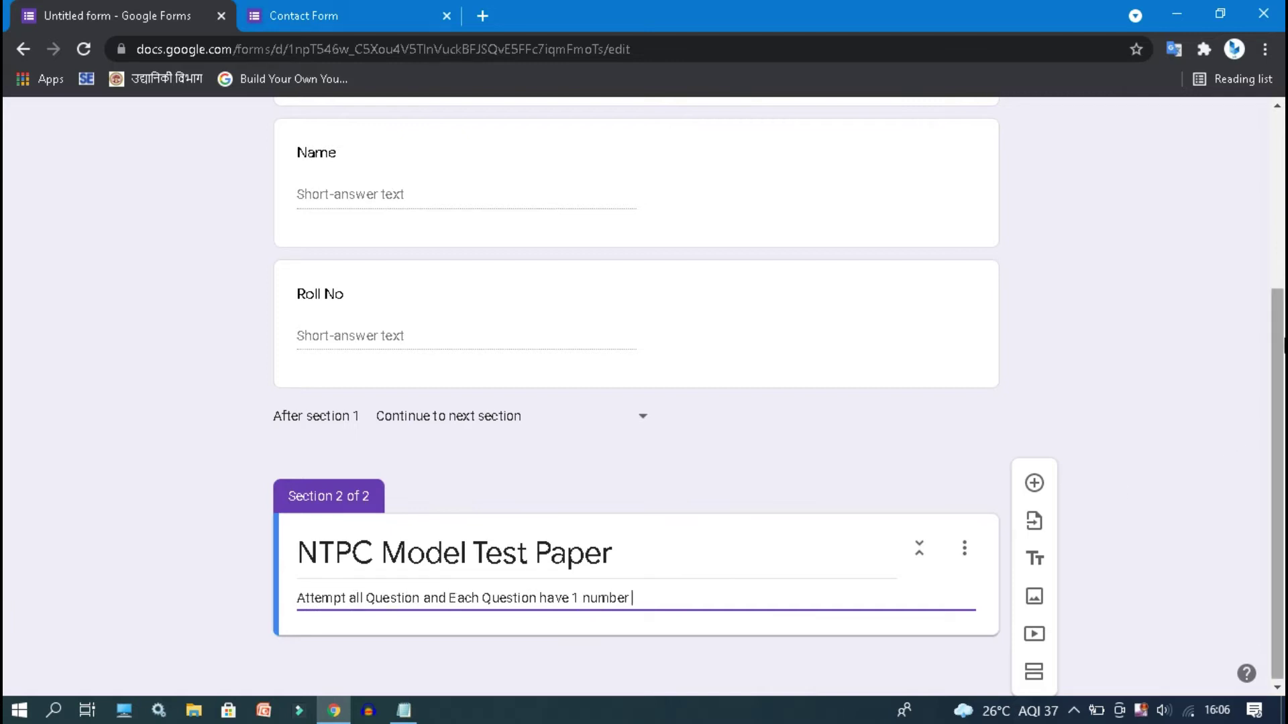
# - Add the question 'What is the Capital of India ?', fixing the misspelled 'Capital'
pyautogui.click(1034, 484)
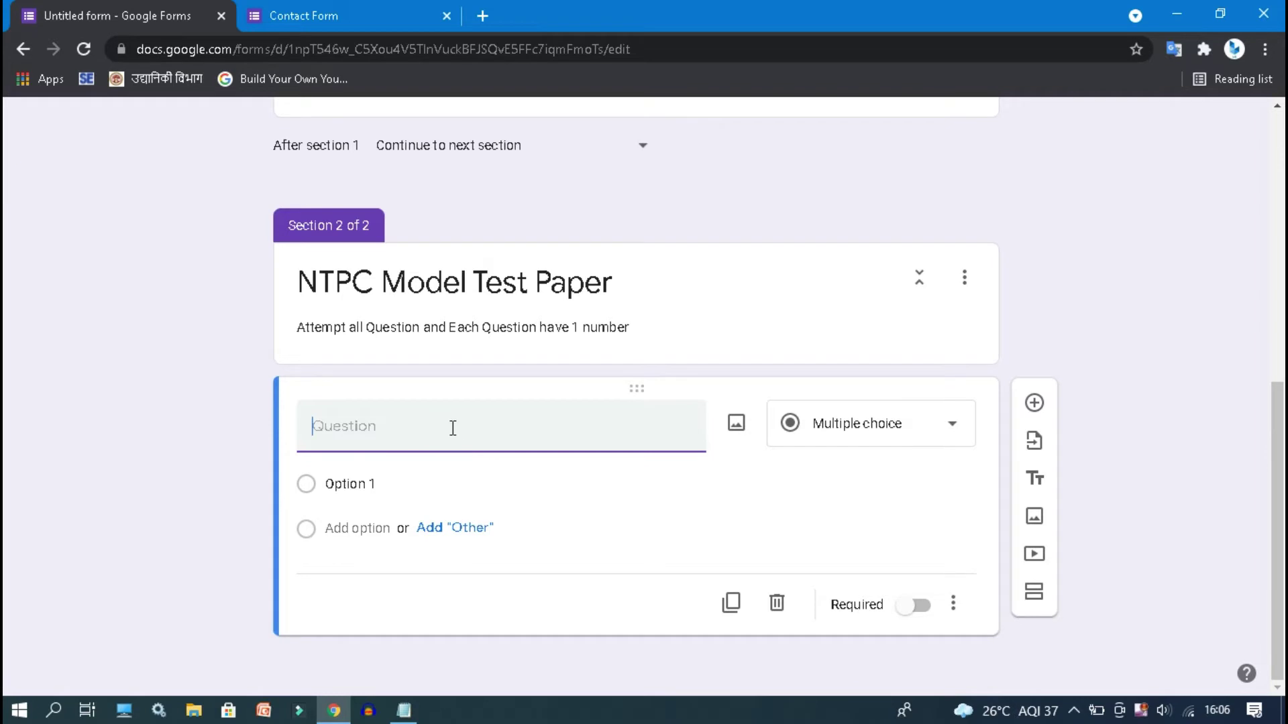
pyautogui.write('What is the Capa')
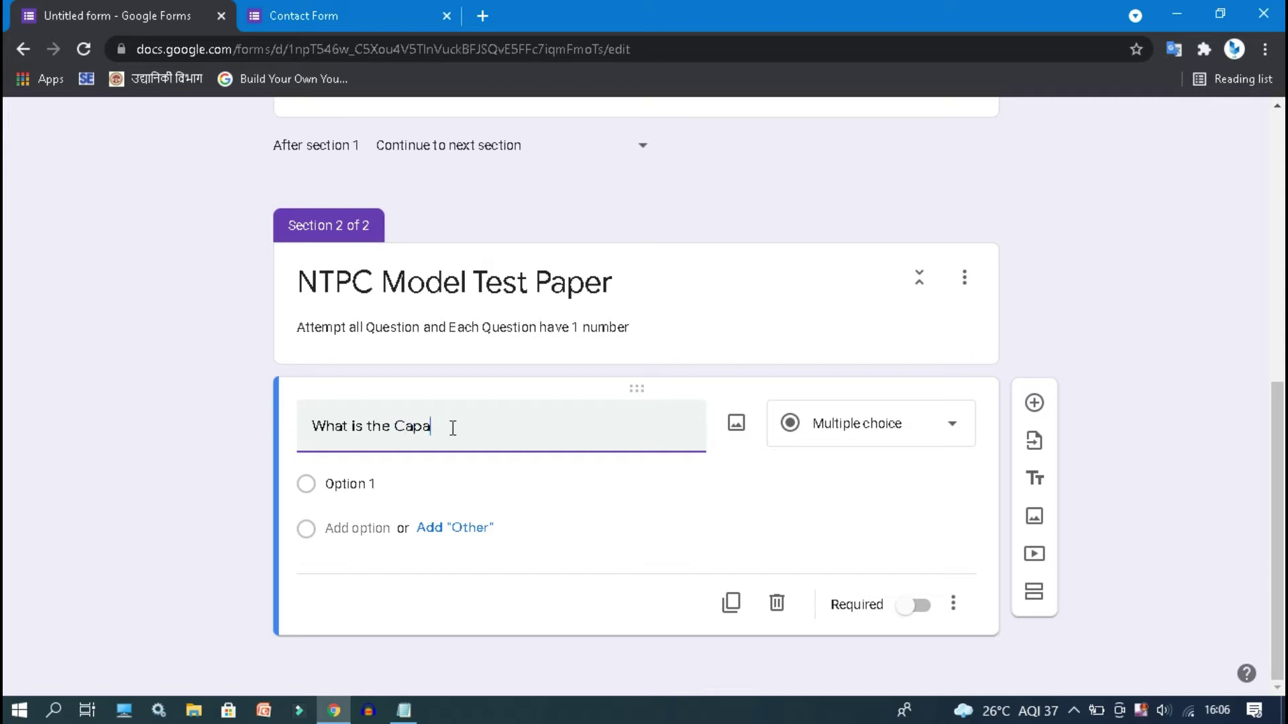
pyautogui.write('ital of India')
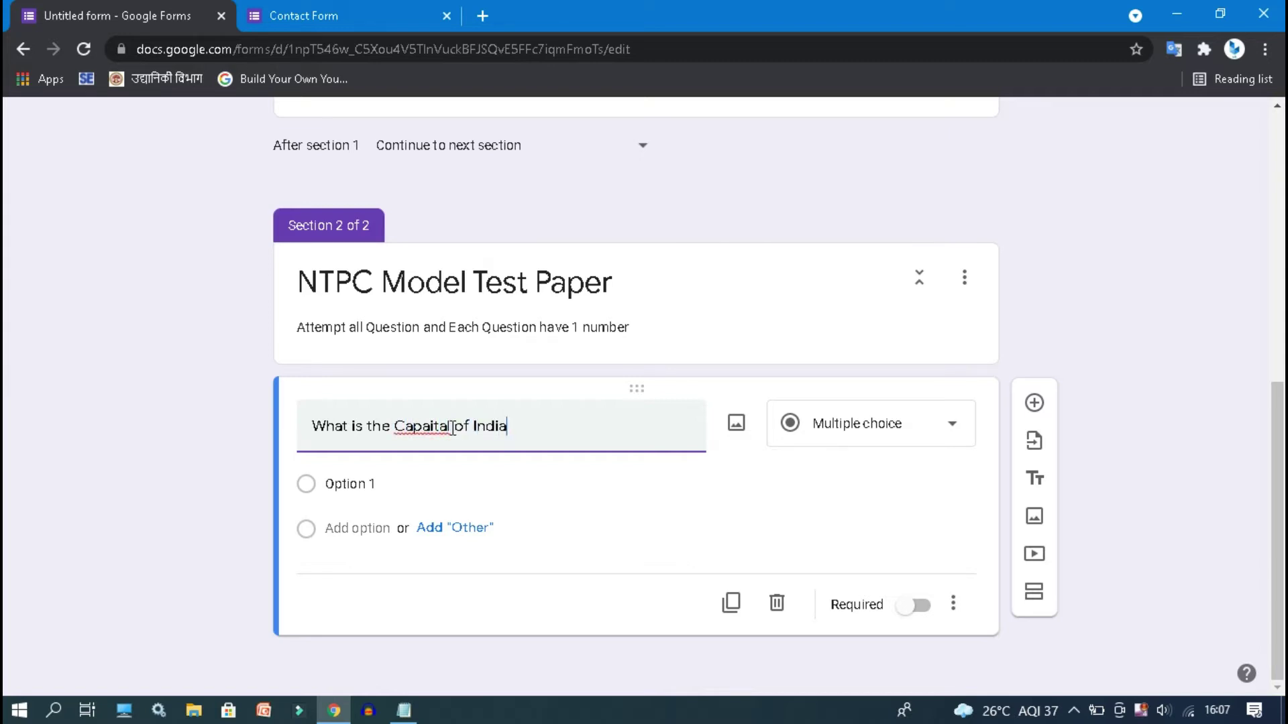
pyautogui.write(' ?')
pyautogui.rightClick(441, 425)
pyautogui.click(499, 174)
pyautogui.click(575, 434)
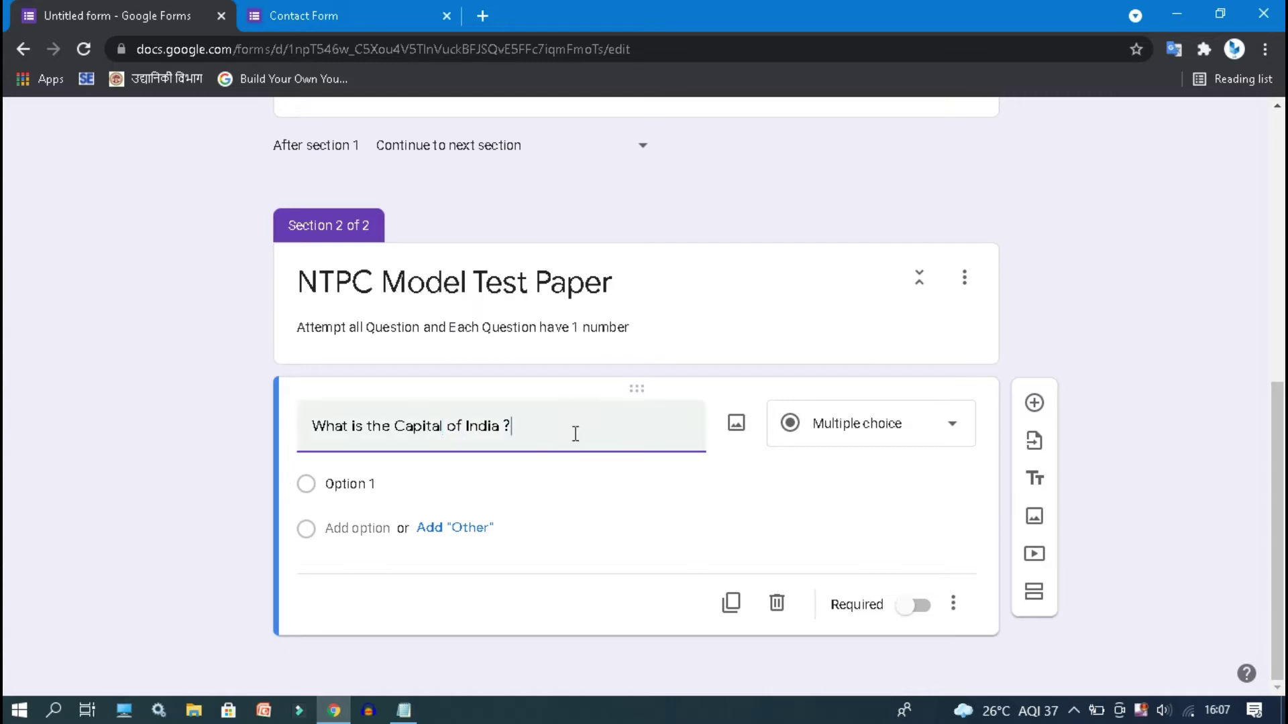
# - Fill in the answer choices Mumbai, New Delhi, Kolkata and Bhopal
pyautogui.click(372, 479)
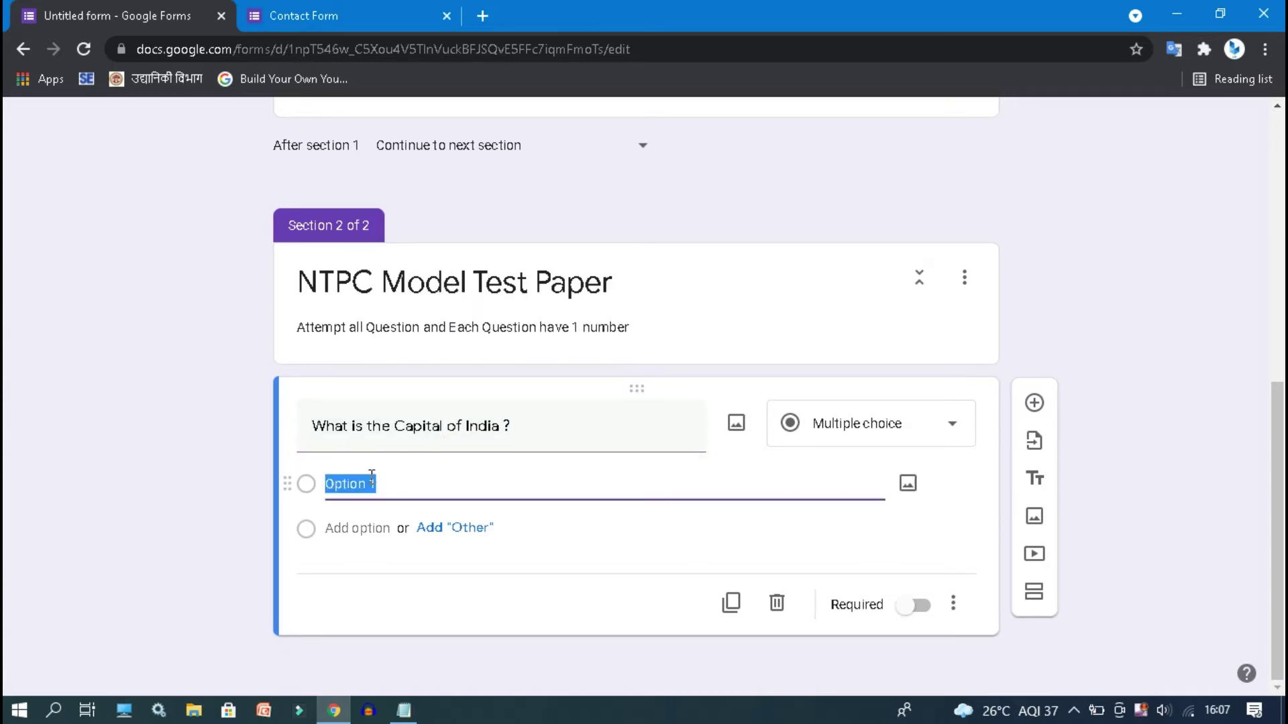
pyautogui.write('D')
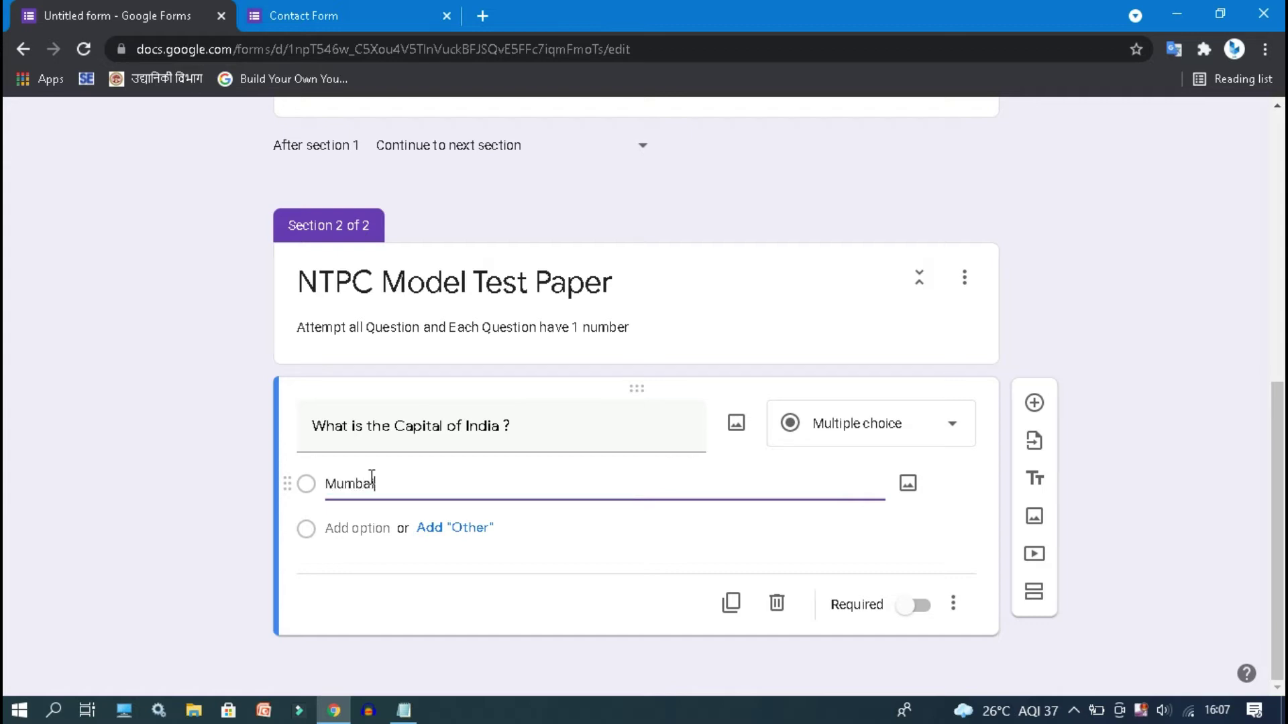
pyautogui.click(332, 529)
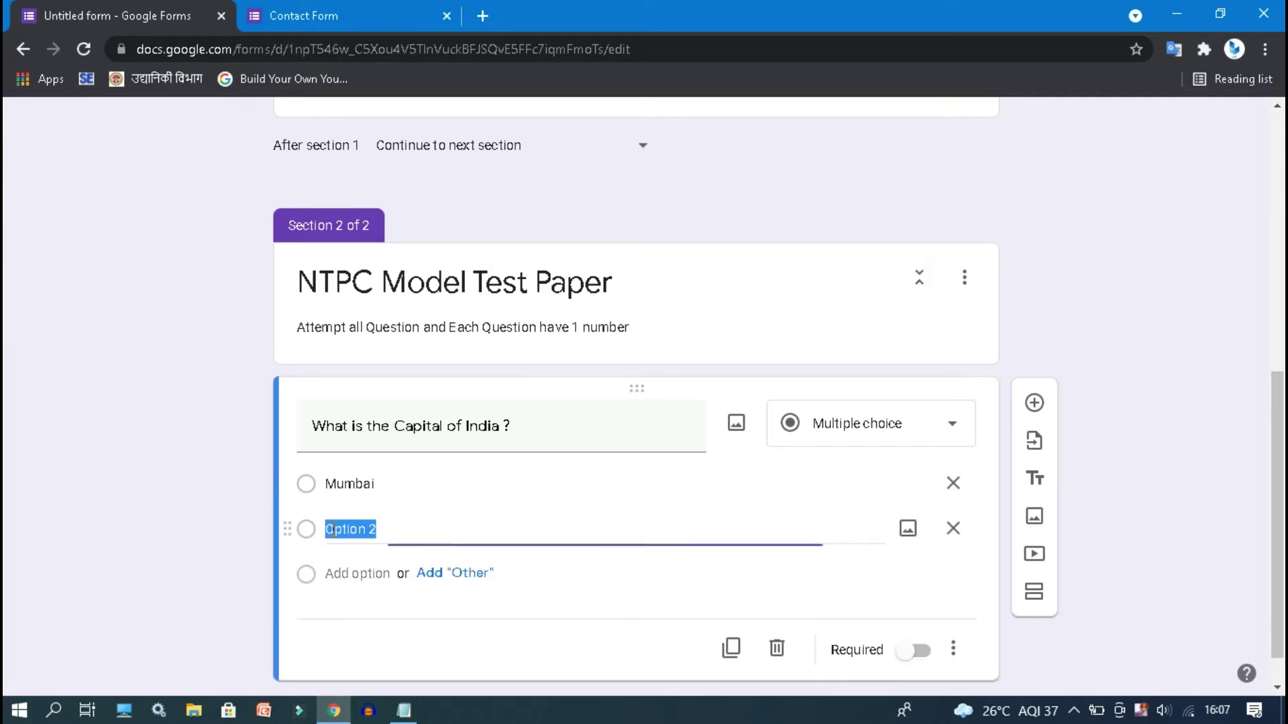
pyautogui.write('New Delhi')
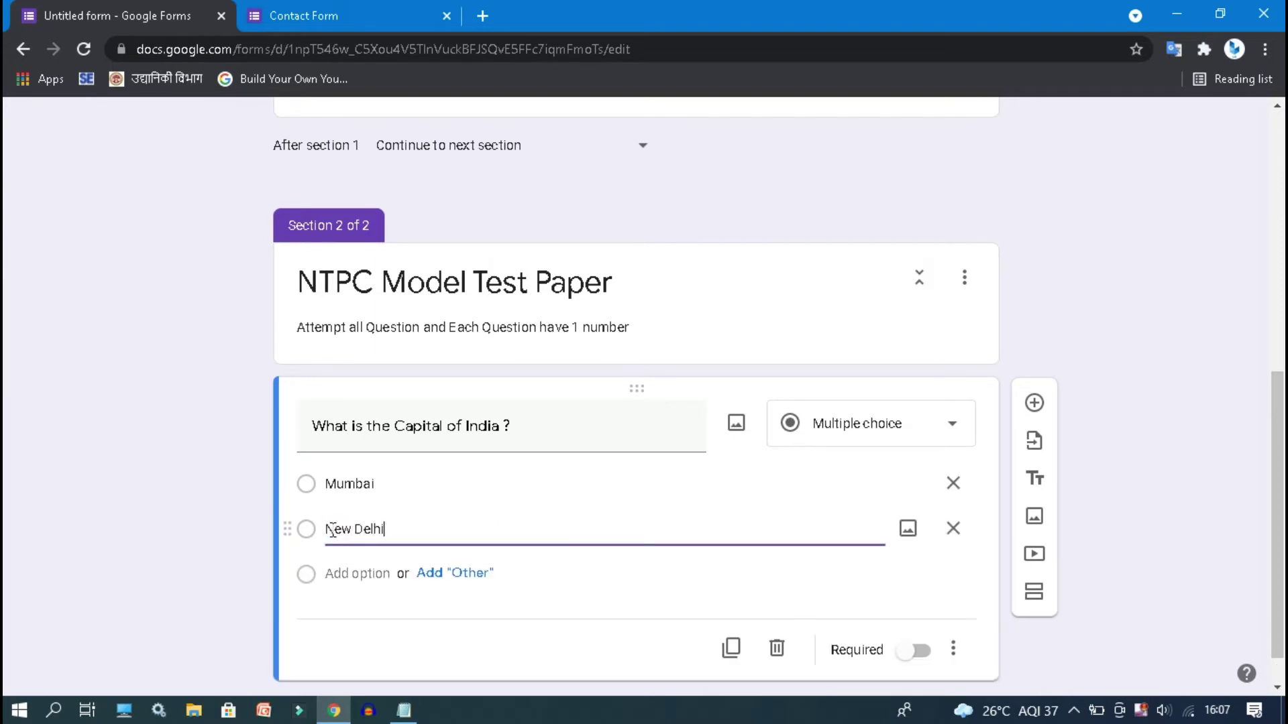
pyautogui.click(349, 576)
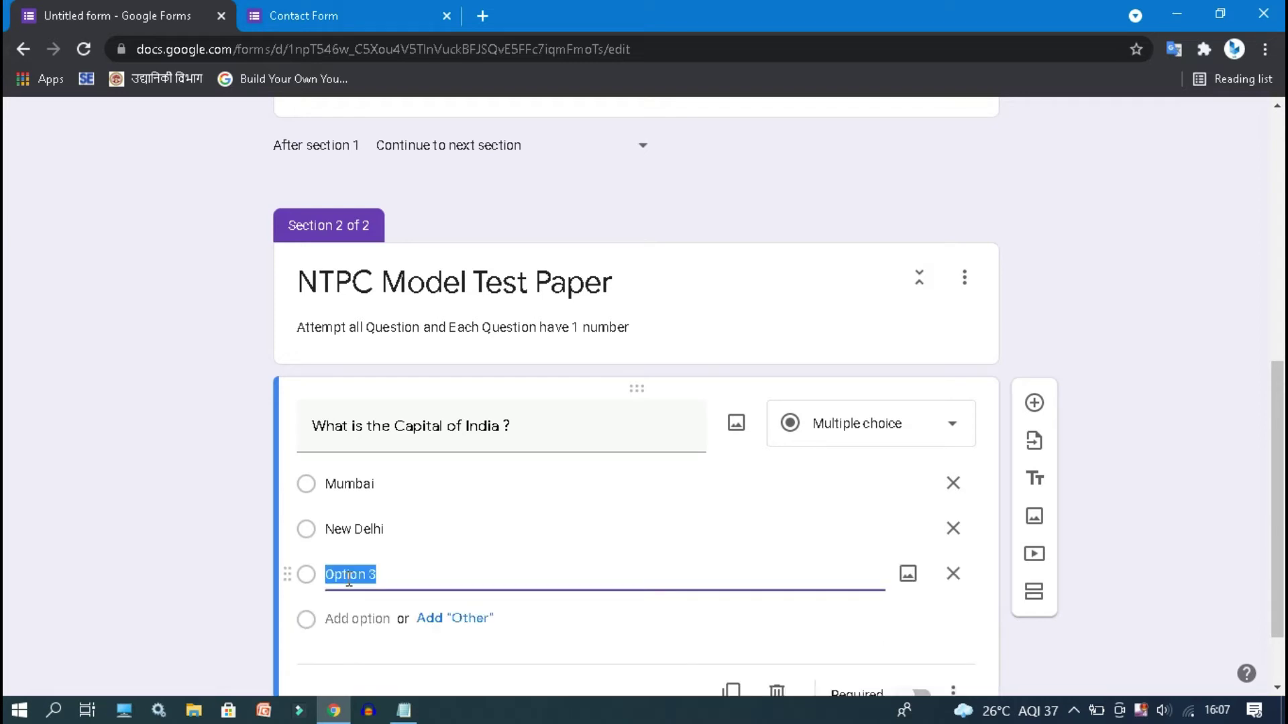
pyautogui.write('Kolkata')
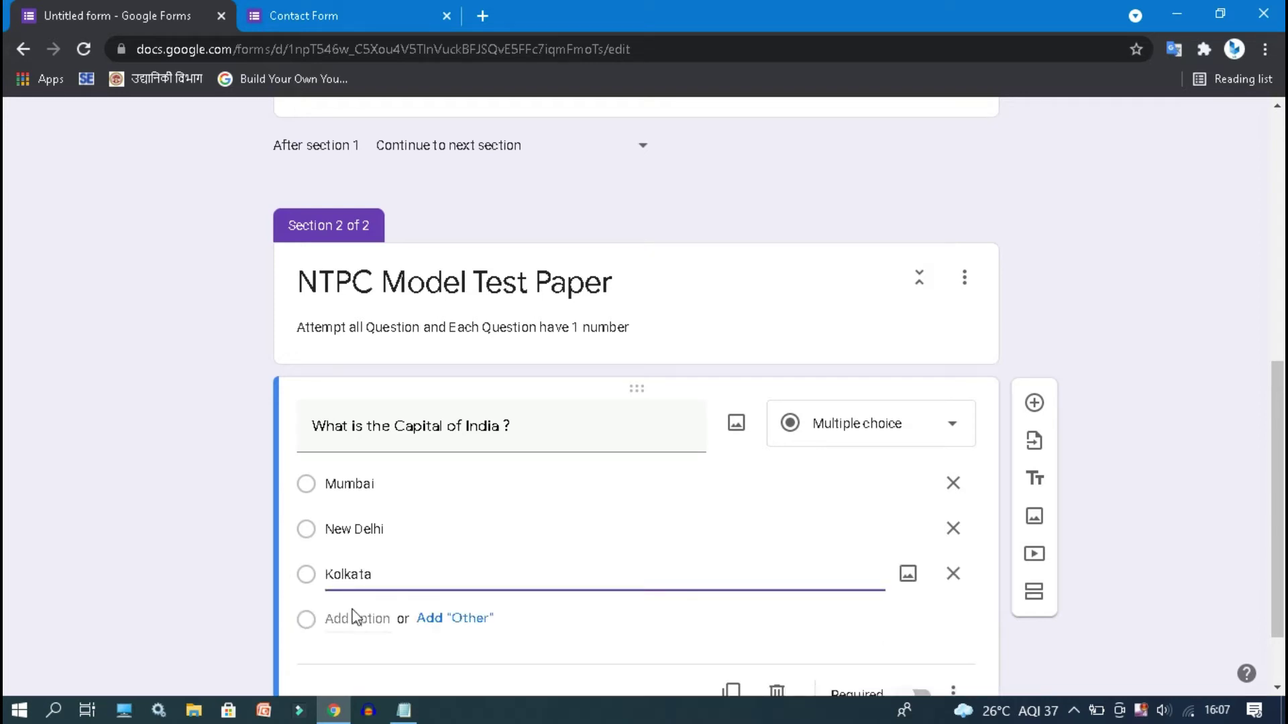
pyautogui.click(353, 617)
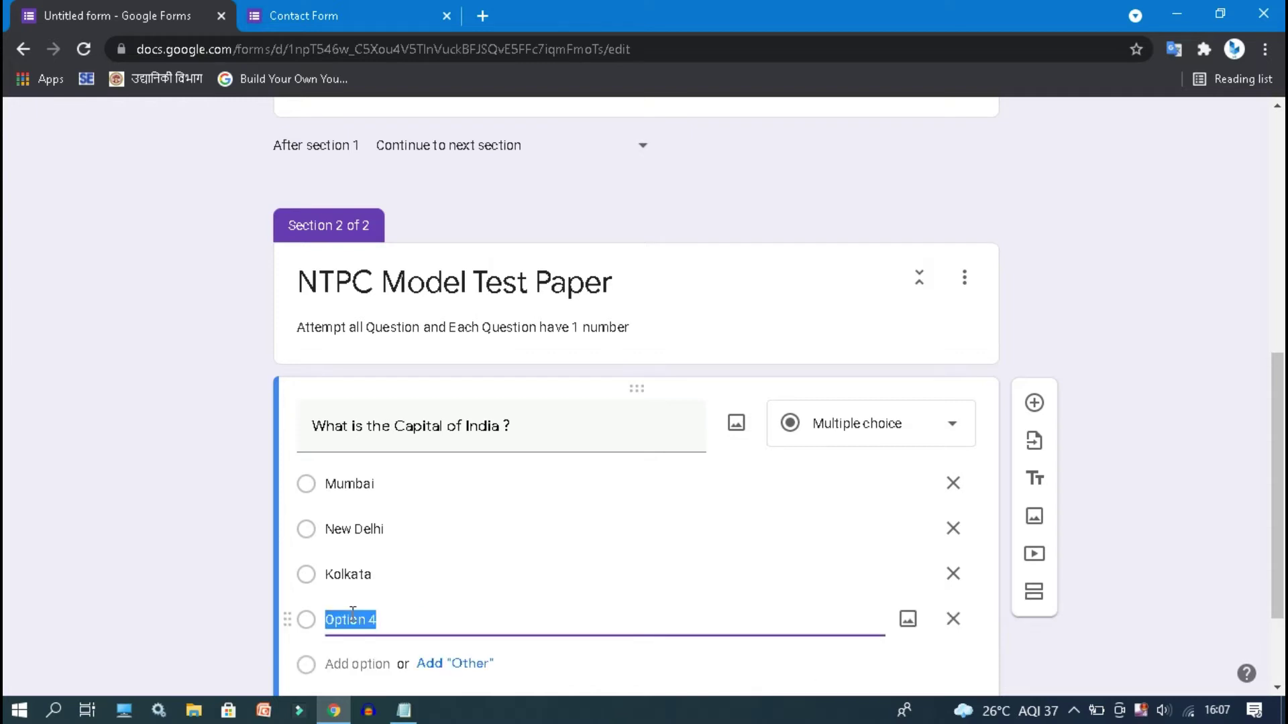
pyautogui.write('M')
pyautogui.press('BackSpace')
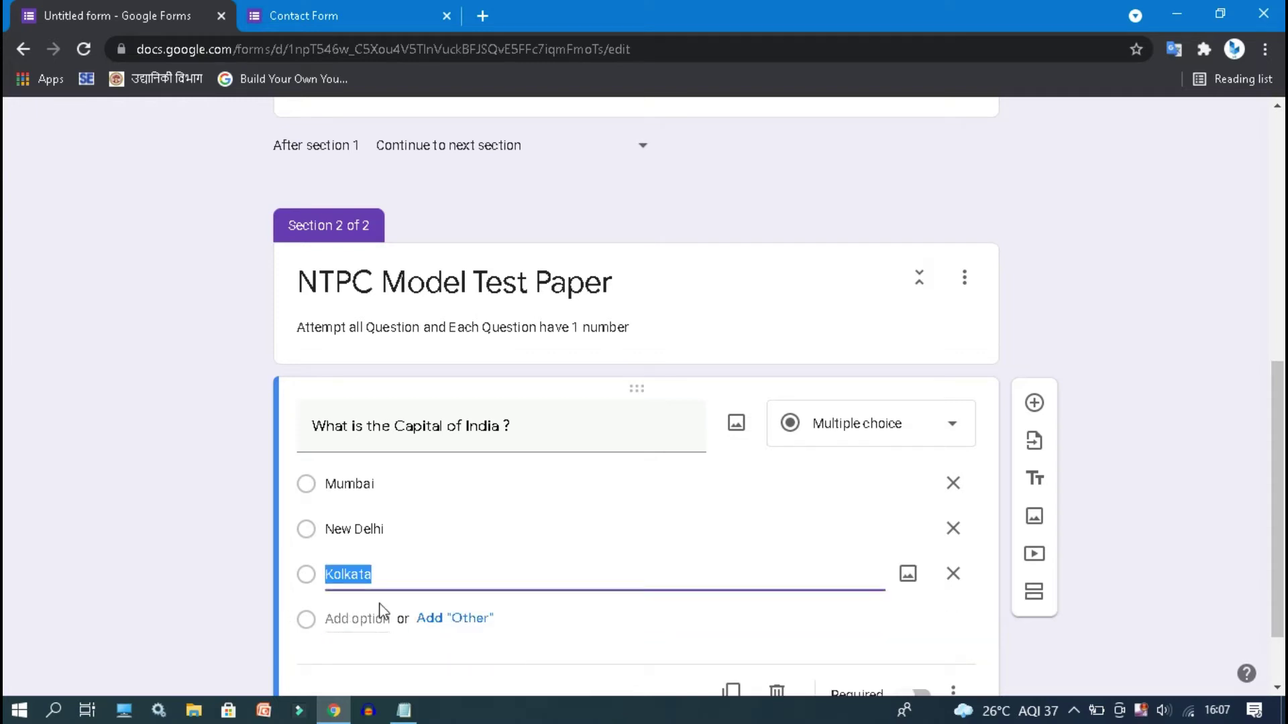
pyautogui.click(352, 618)
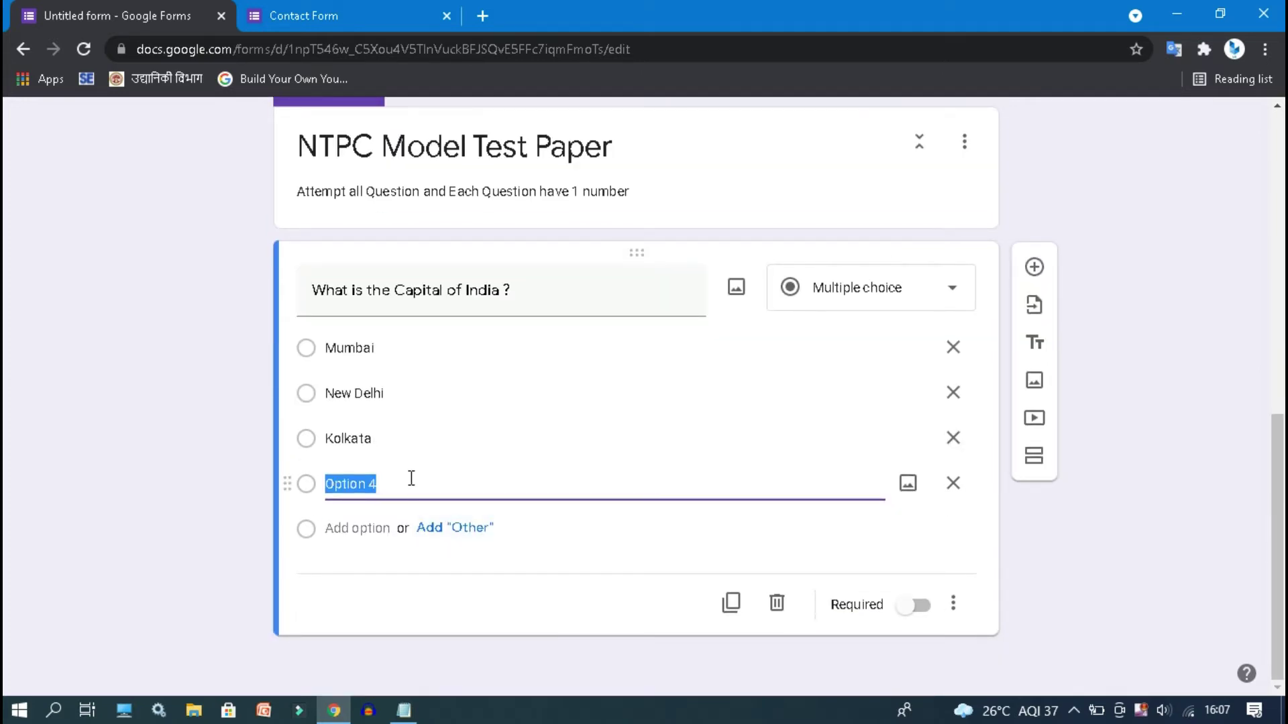
pyautogui.write('Bhopal')
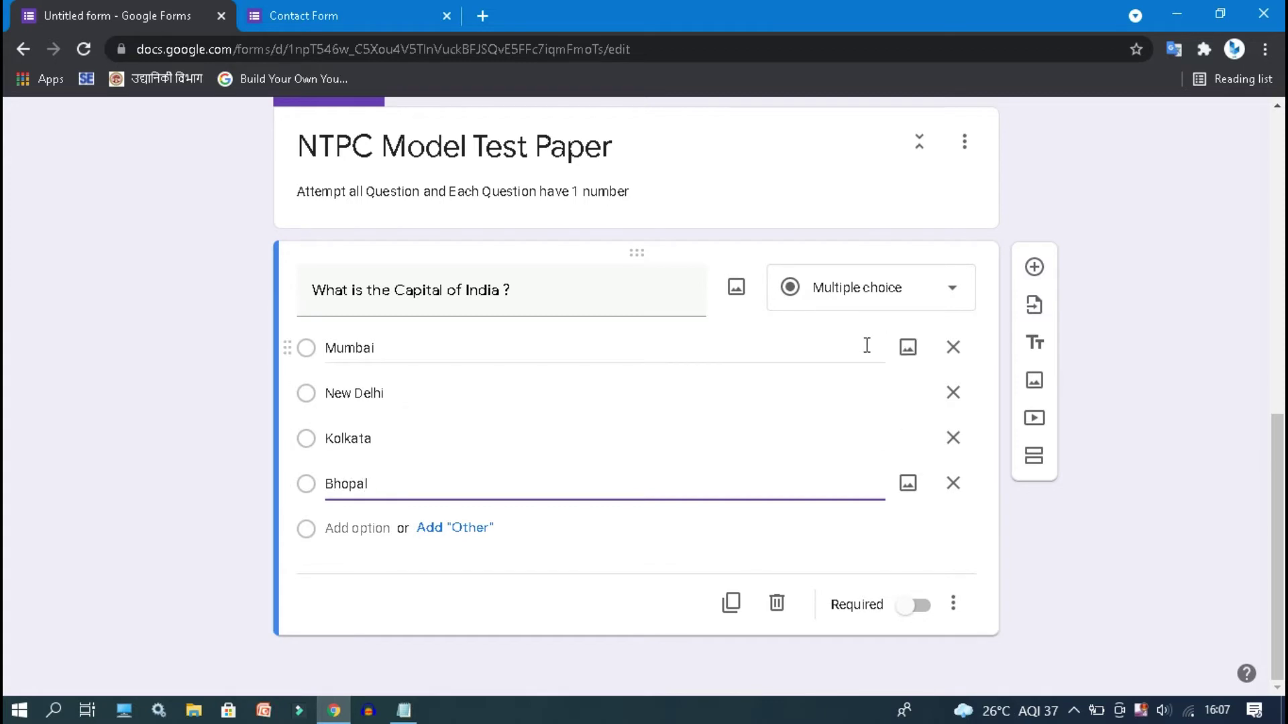
pyautogui.click(1035, 269)
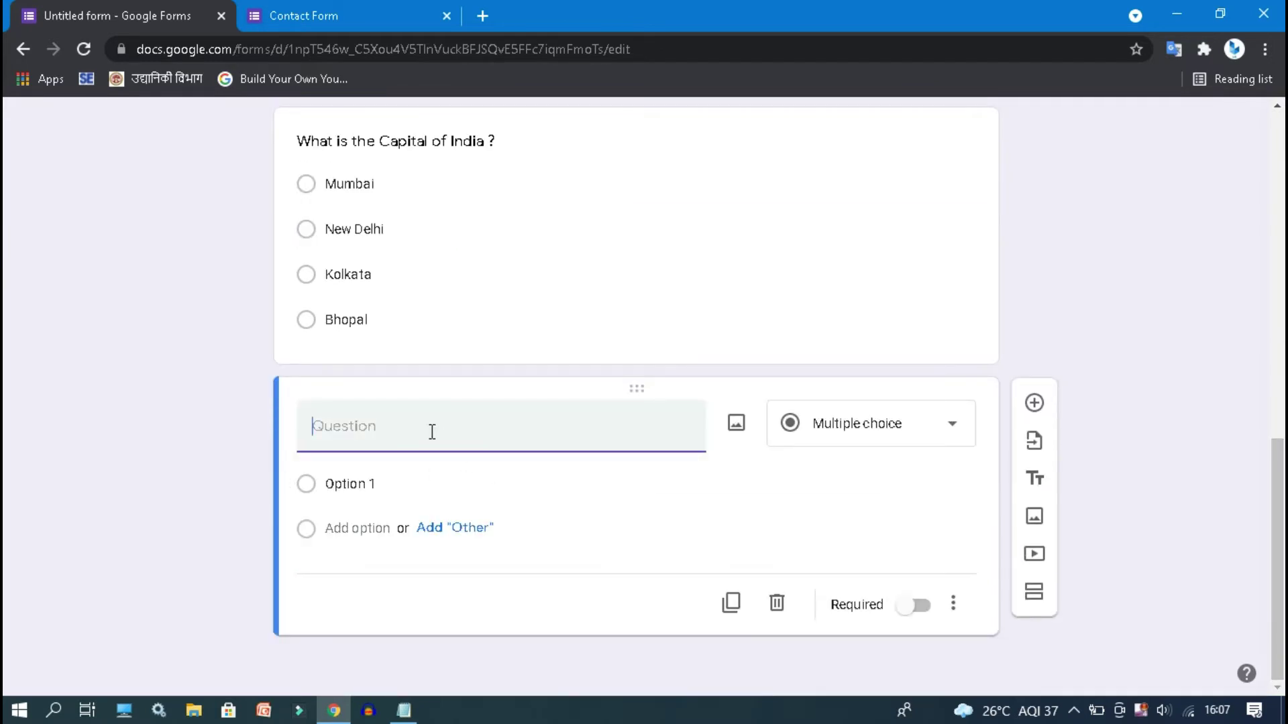
# - Paste the Hindi Pink City question copied from the Notepad draft into the new question
pyautogui.click(406, 711)
pyautogui.moveTo(6, 439); pyautogui.dragTo(170, 441)
pyautogui.hotkey('ctrl', 'c')
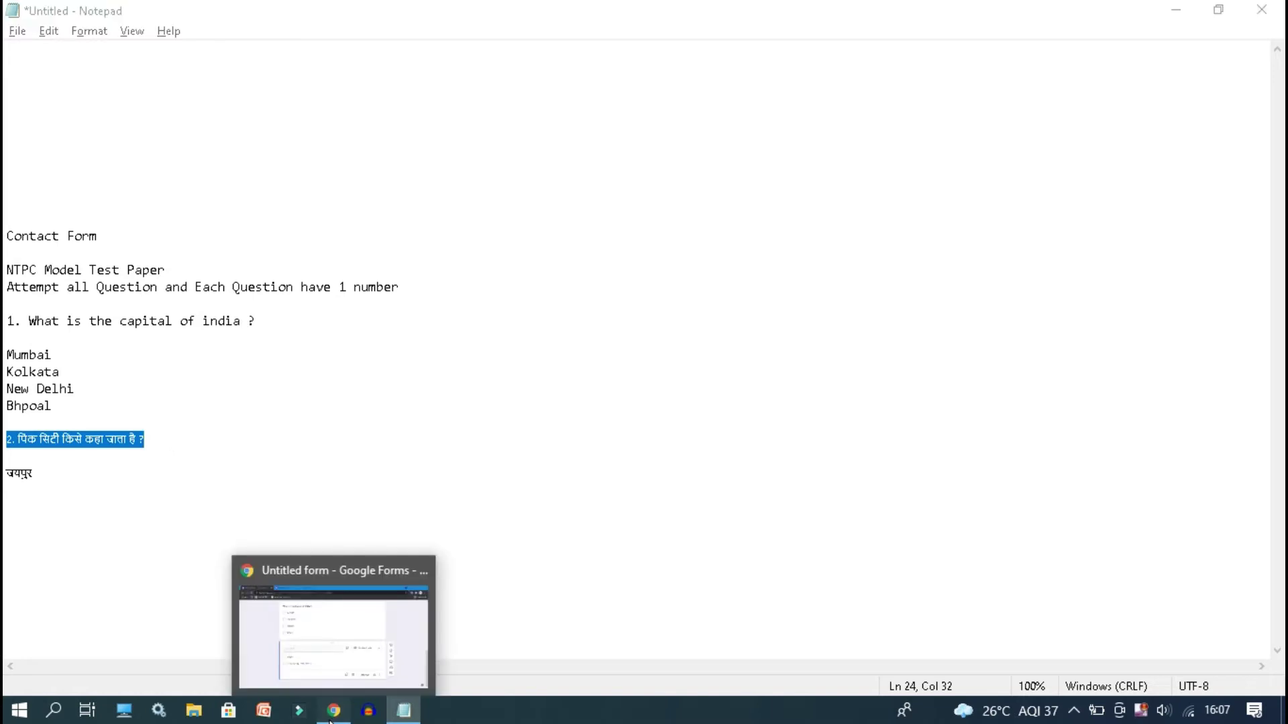
pyautogui.click(333, 710)
pyautogui.hotkey('ctrl', 'v')
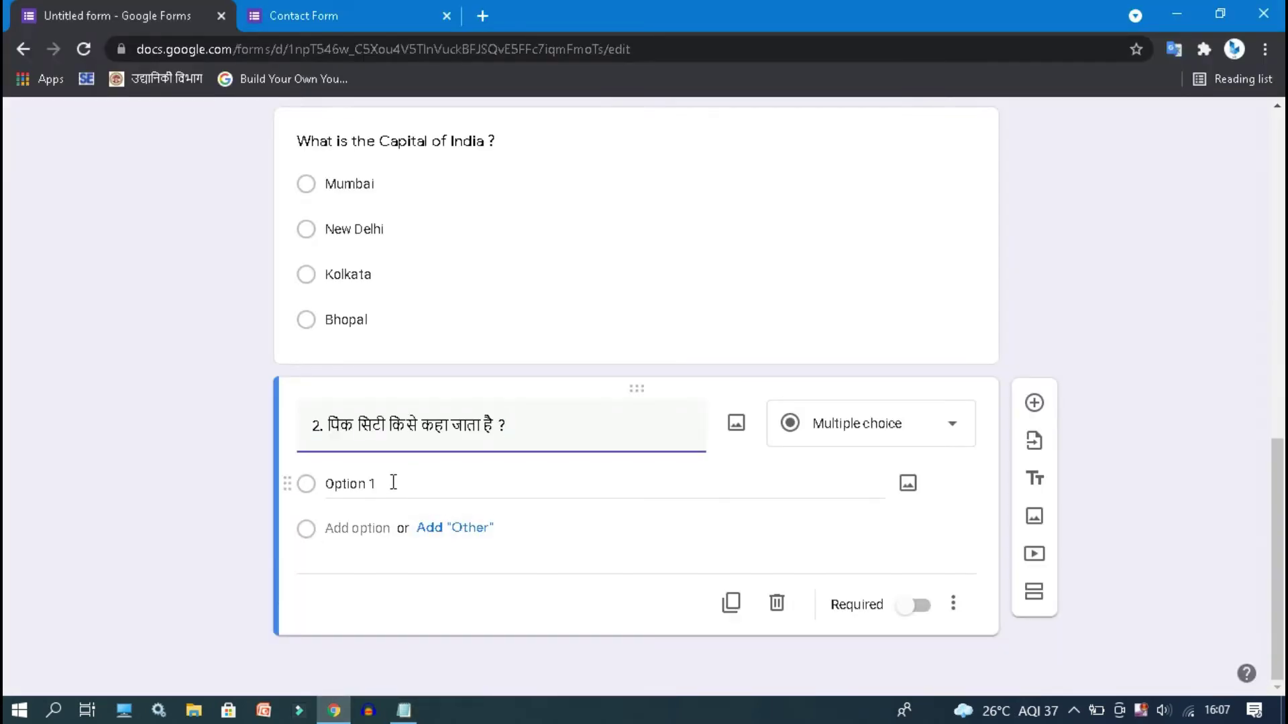
# - Enter the answer choices Jabalpur, Mumbai, Pune and Jaipur
pyautogui.click(393, 483)
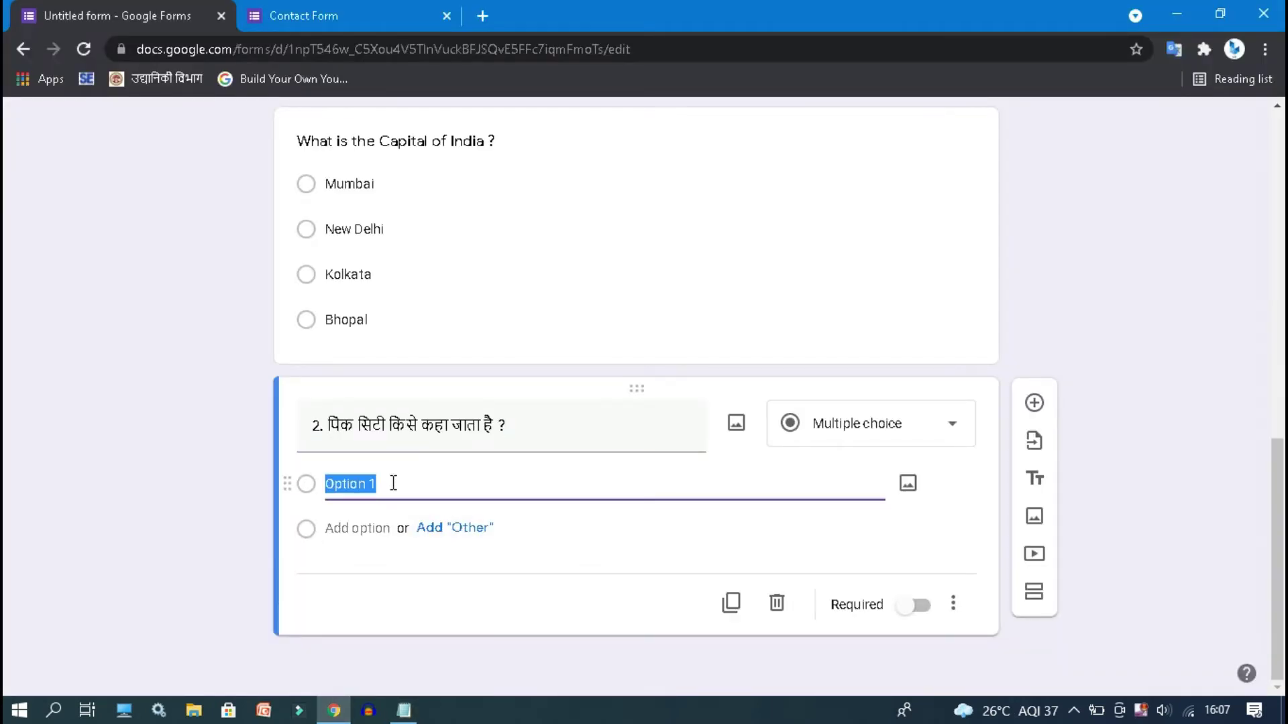
pyautogui.write('Jaba')
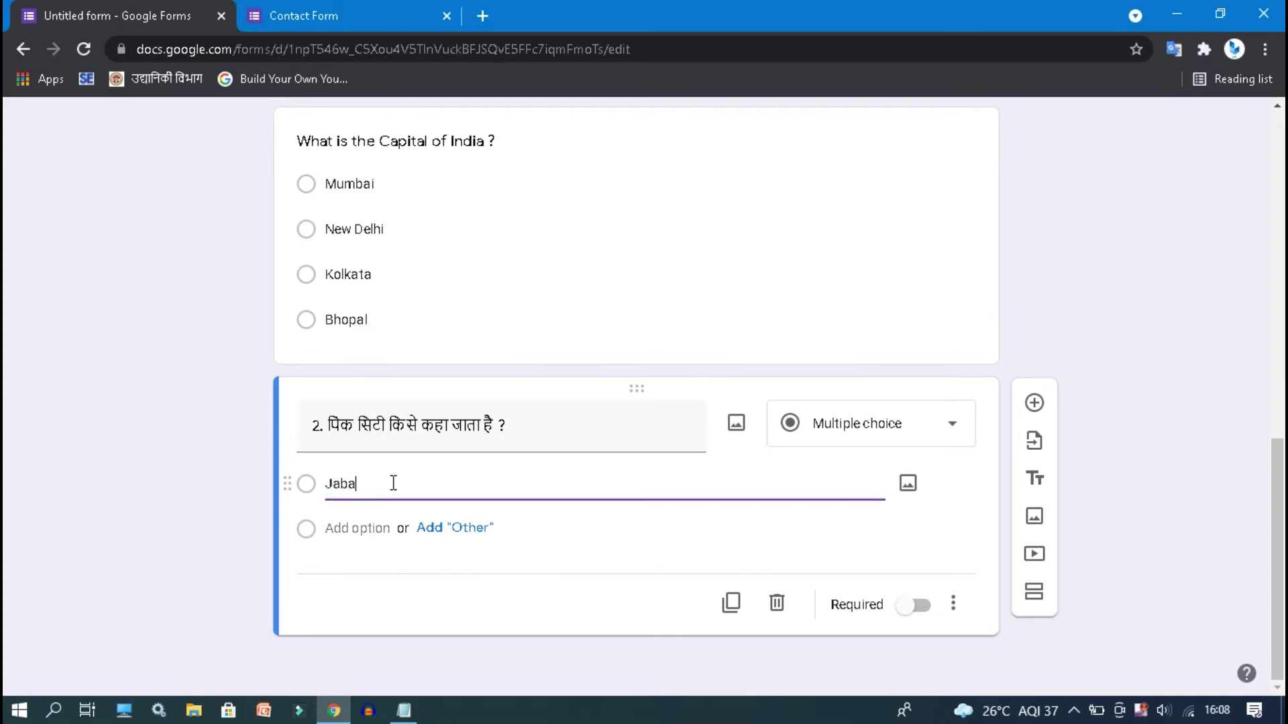
pyautogui.write('lpur')
pyautogui.click(356, 529)
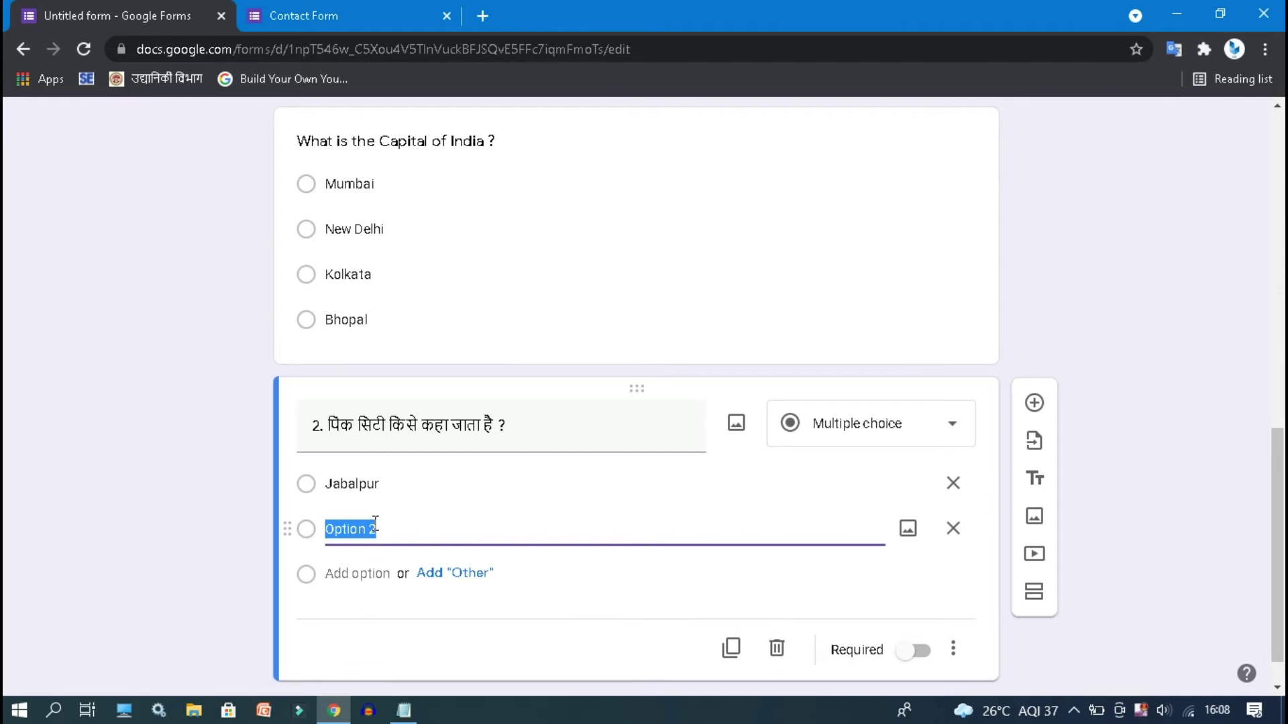
pyautogui.write('Mumbai')
pyautogui.click(368, 573)
pyautogui.write('Pune')
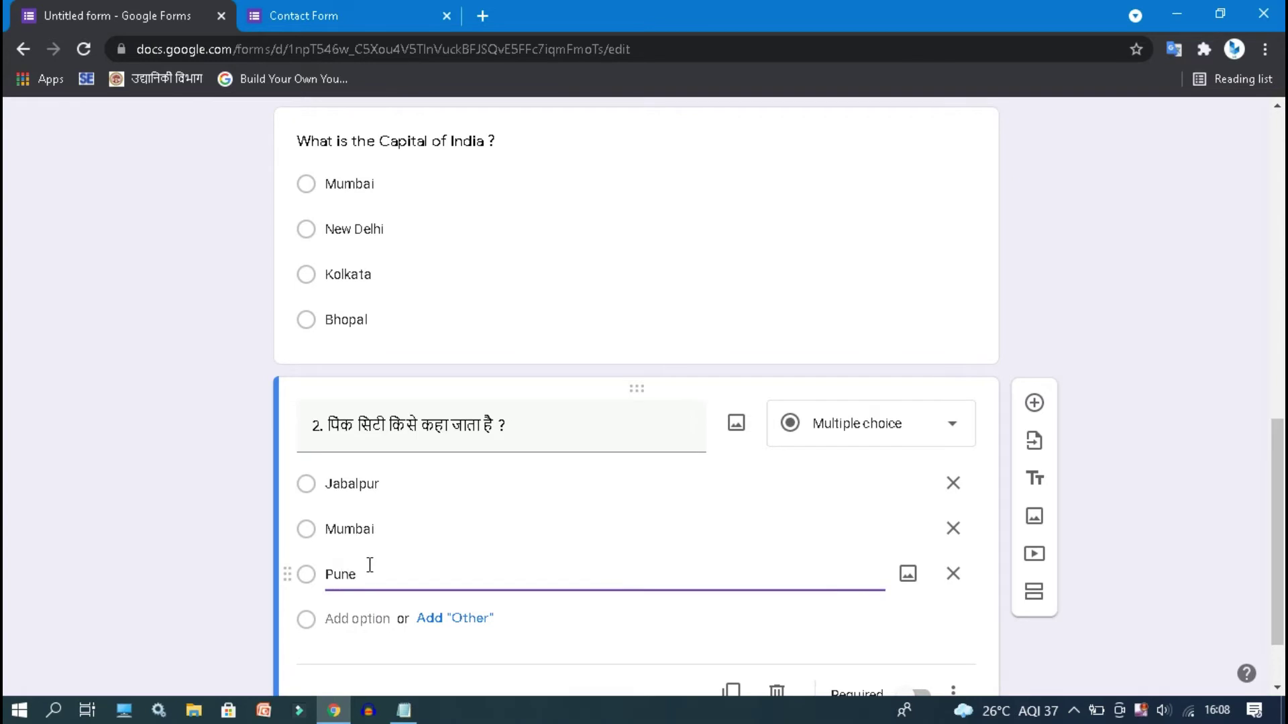
pyautogui.click(366, 622)
pyautogui.write('Jaipur')
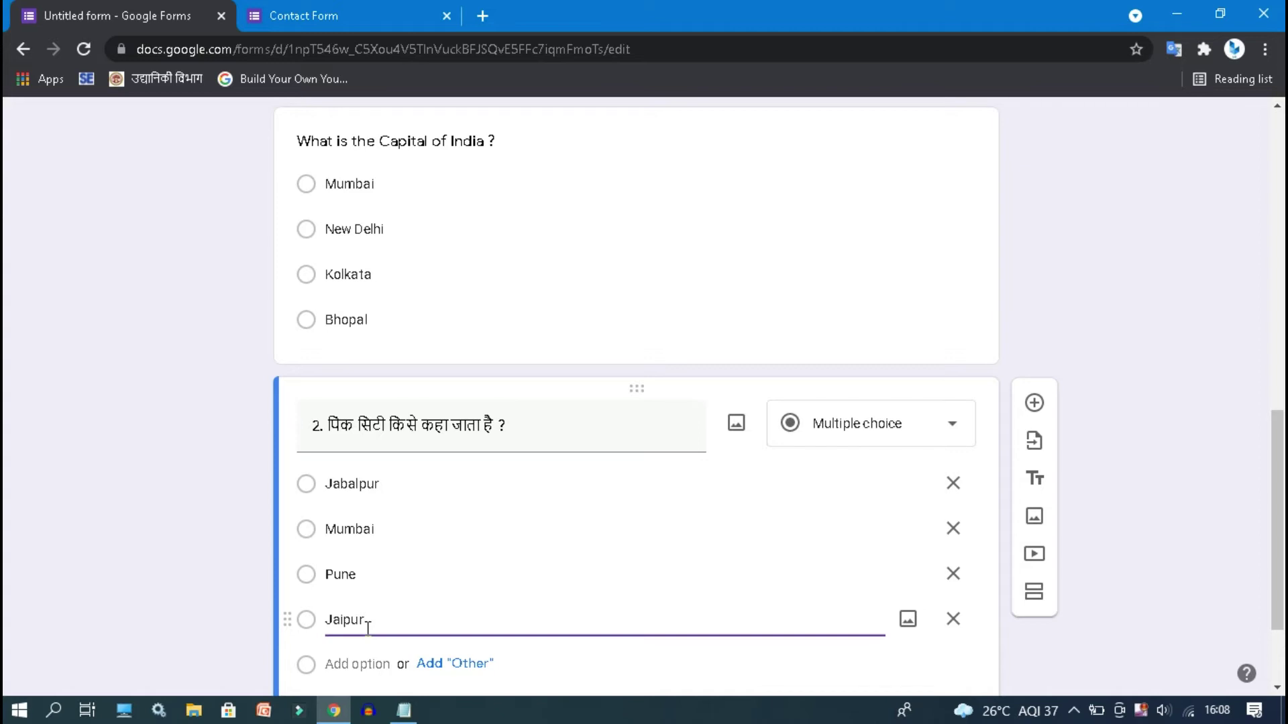
pyautogui.scroll(-2, 1142, 297)
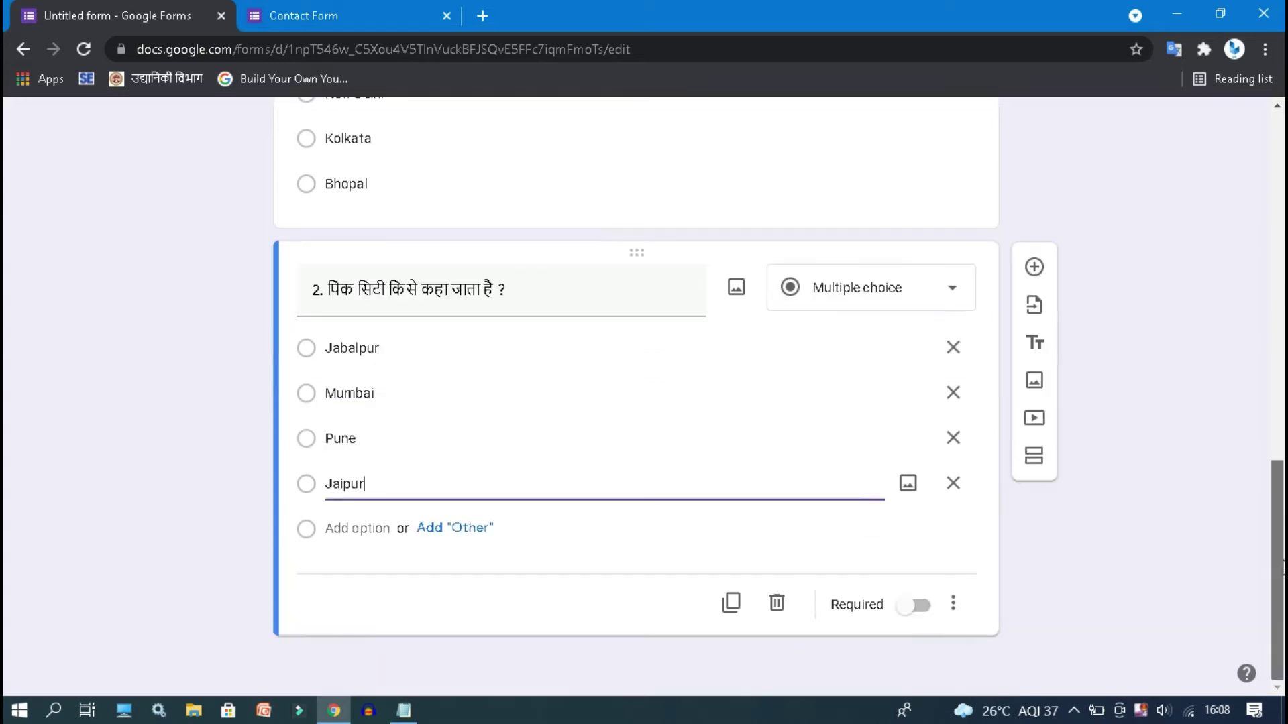
# - Add a new question containing the uploaded image IMG_20210905_131144.jpg
pyautogui.click(1034, 267)
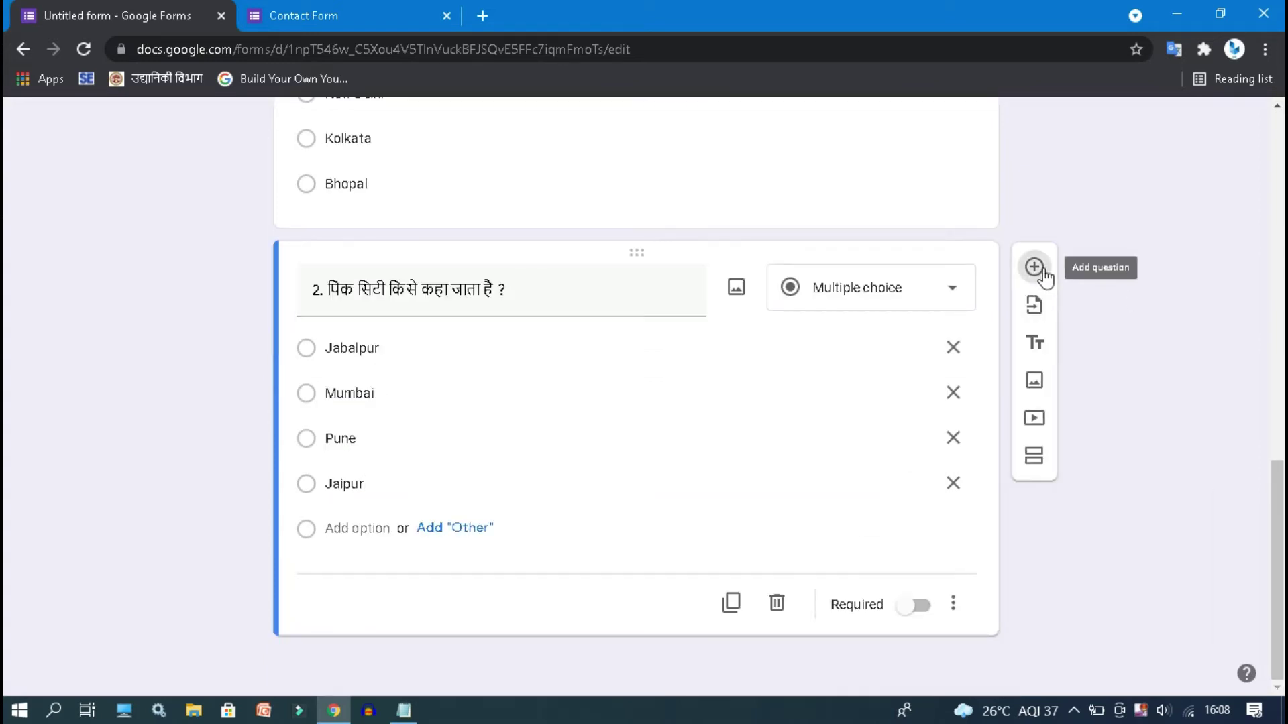
pyautogui.scroll(-2, 324, 540)
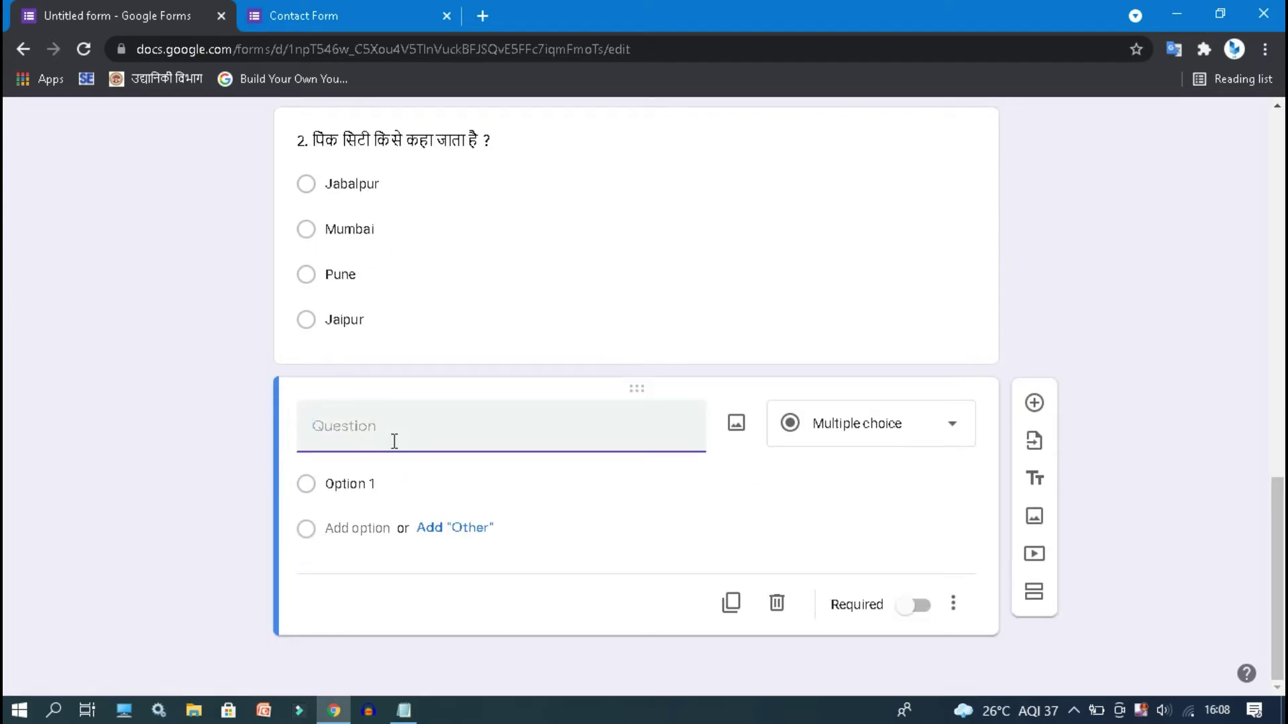
pyautogui.click(737, 431)
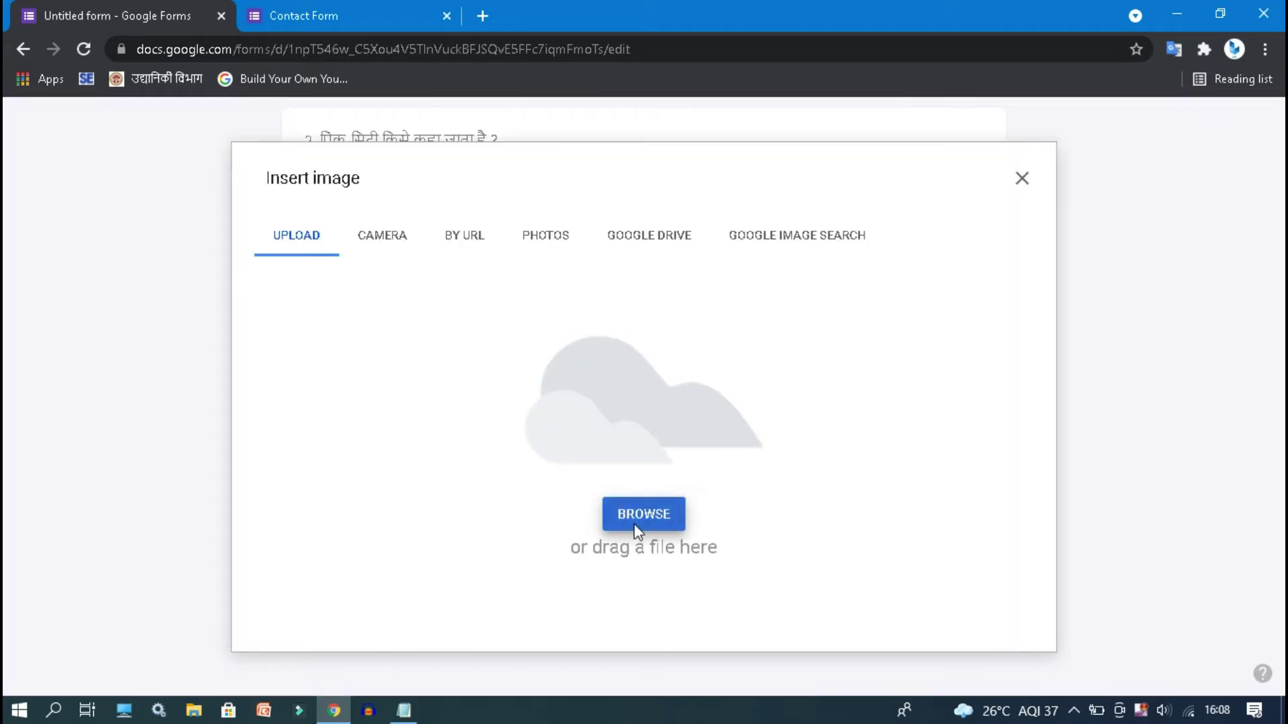
pyautogui.click(636, 530)
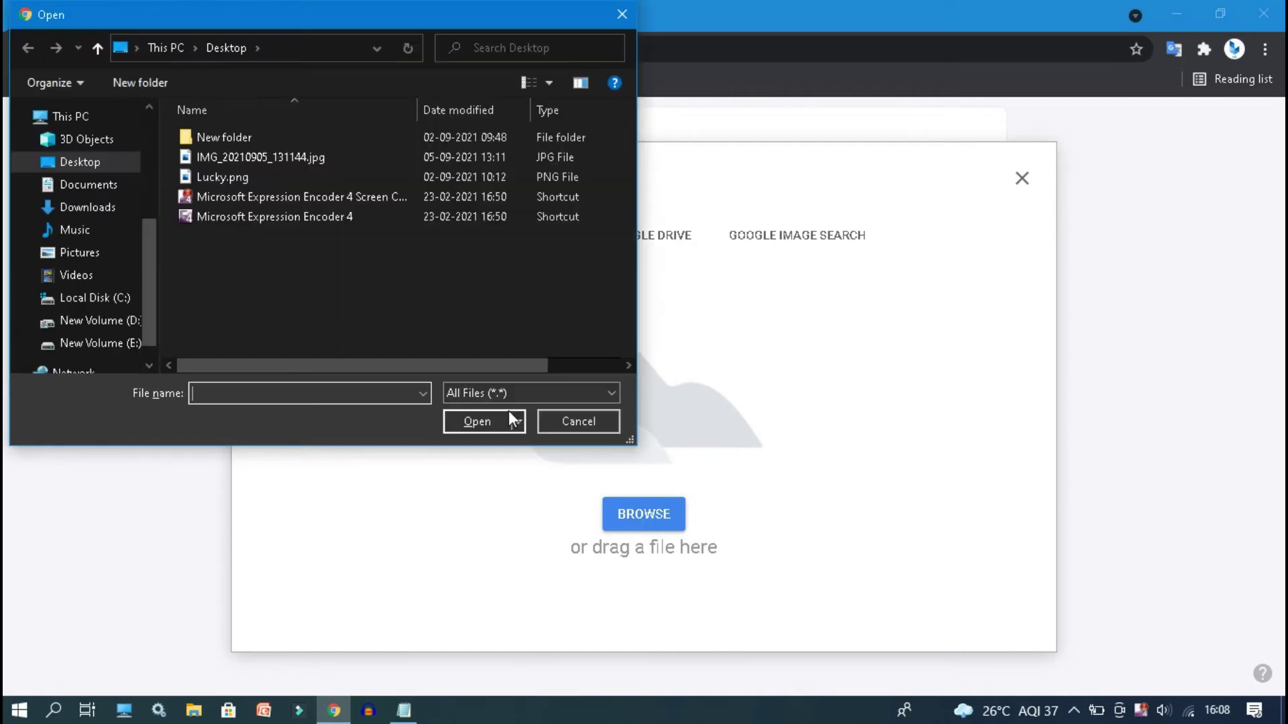
pyautogui.doubleClick(251, 156)
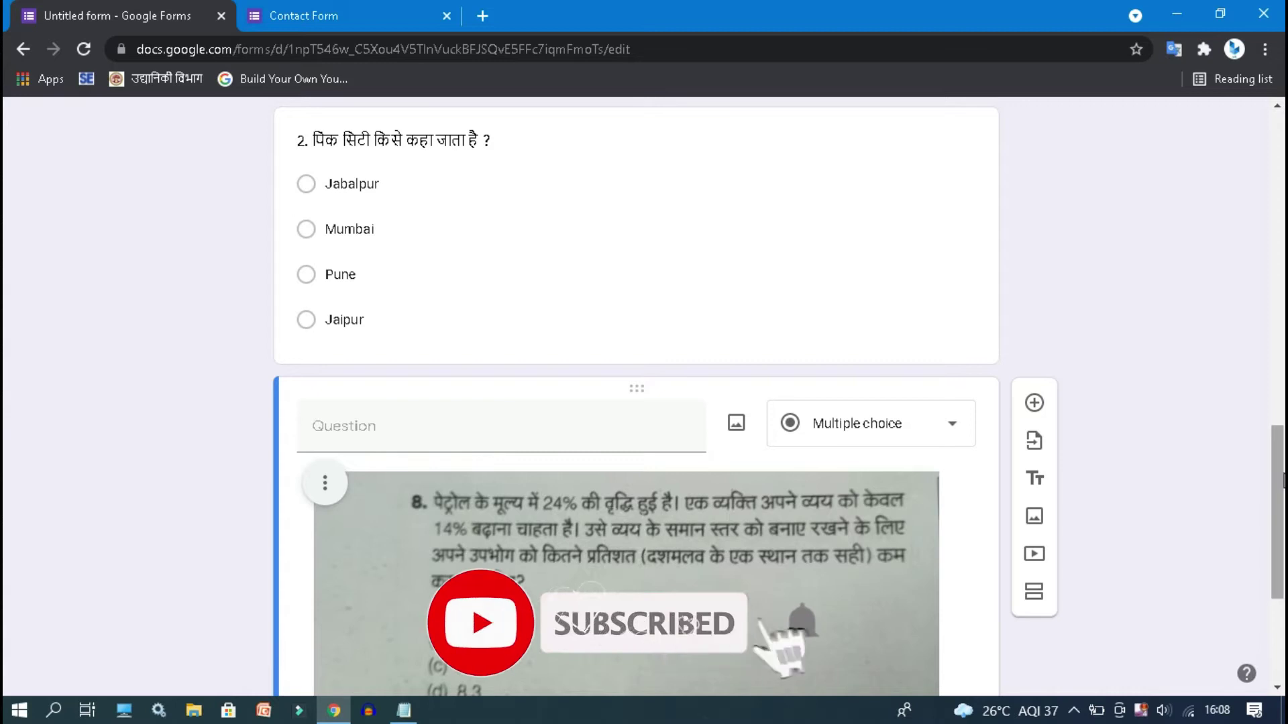
pyautogui.scroll(-4, 414, 245)
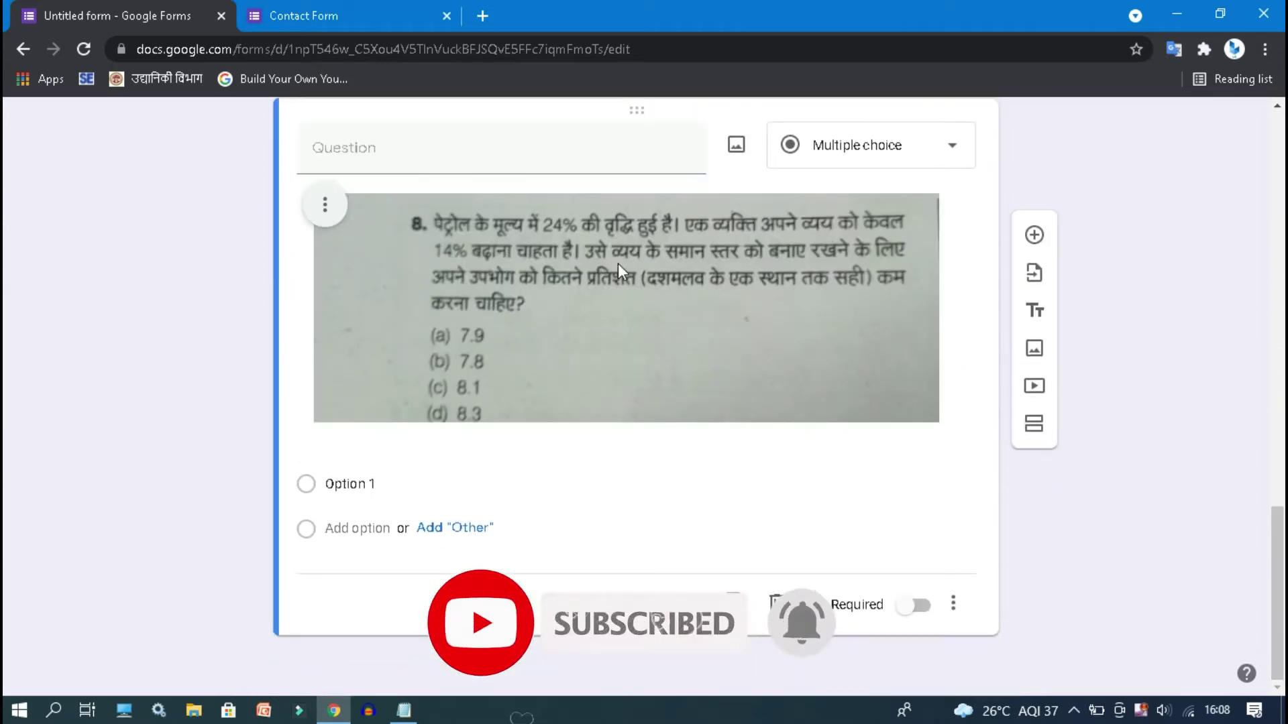
# - Title the image question 'Select Right option'
pyautogui.click(355, 144)
pyautogui.write('Select')
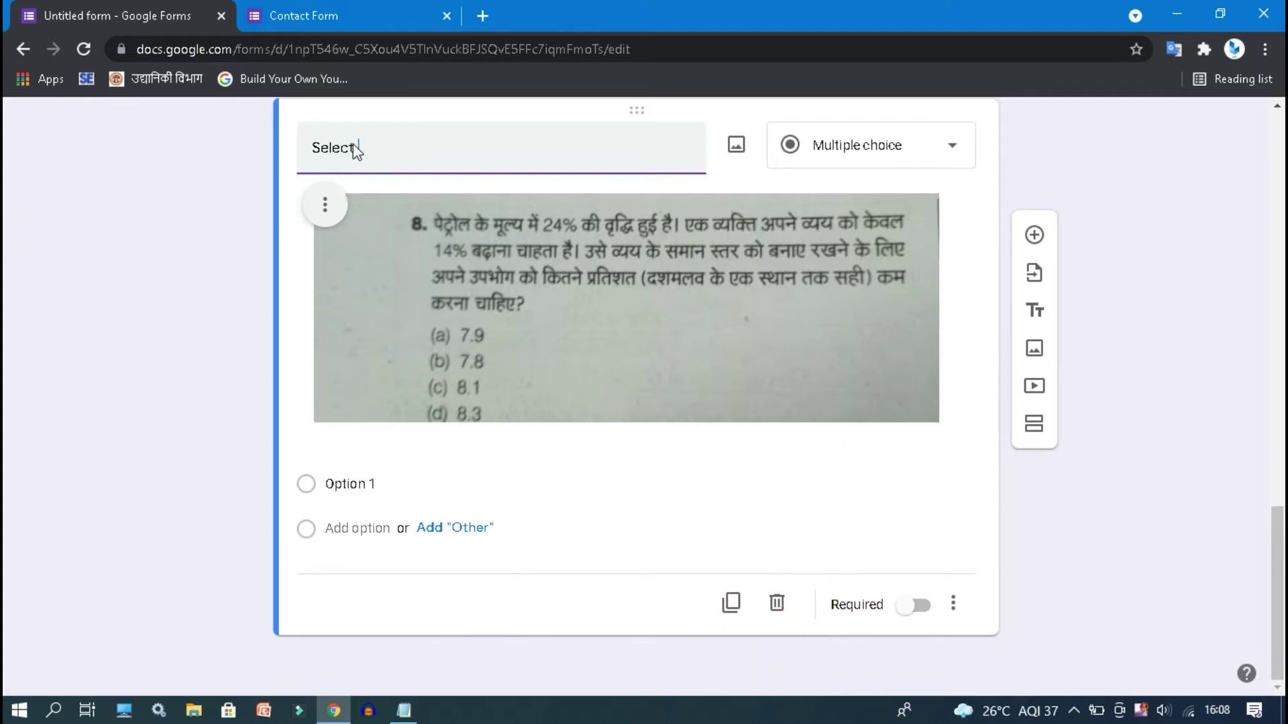
pyautogui.write(' ri')
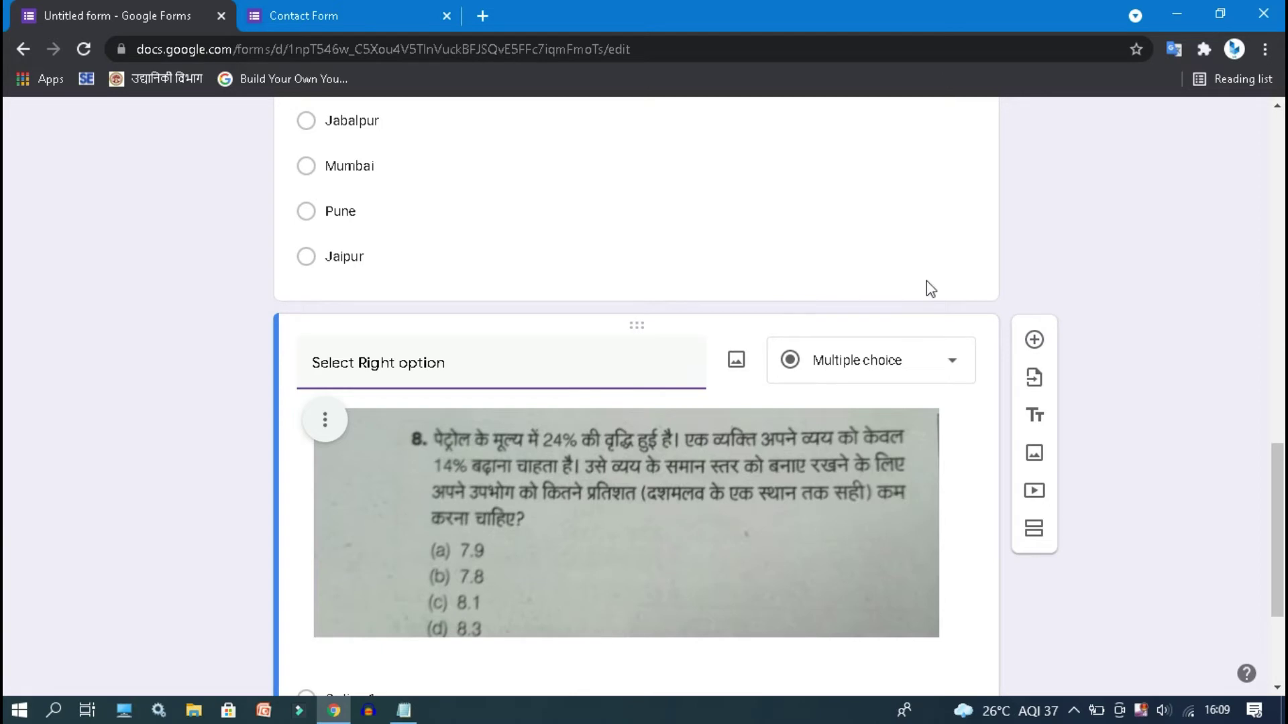
pyautogui.scroll(-3, 1274, 456)
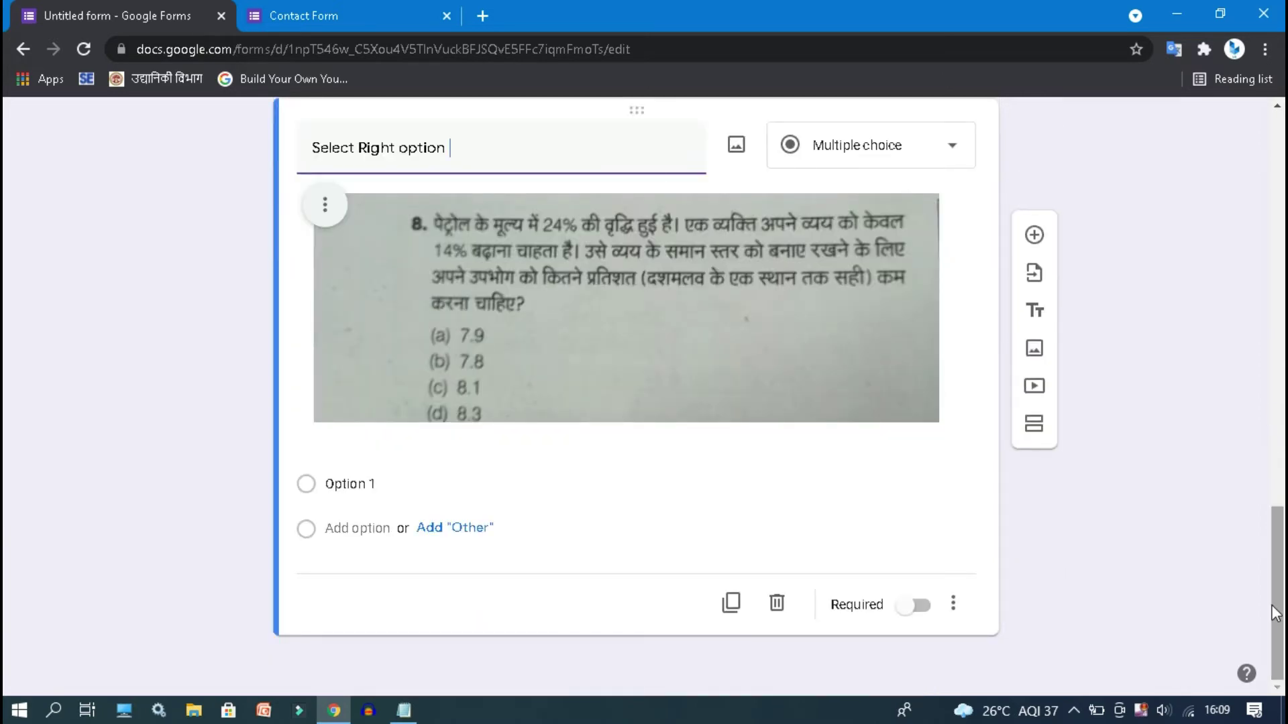
# - Give the image question the answer choices a, b, c and d
pyautogui.click(350, 483)
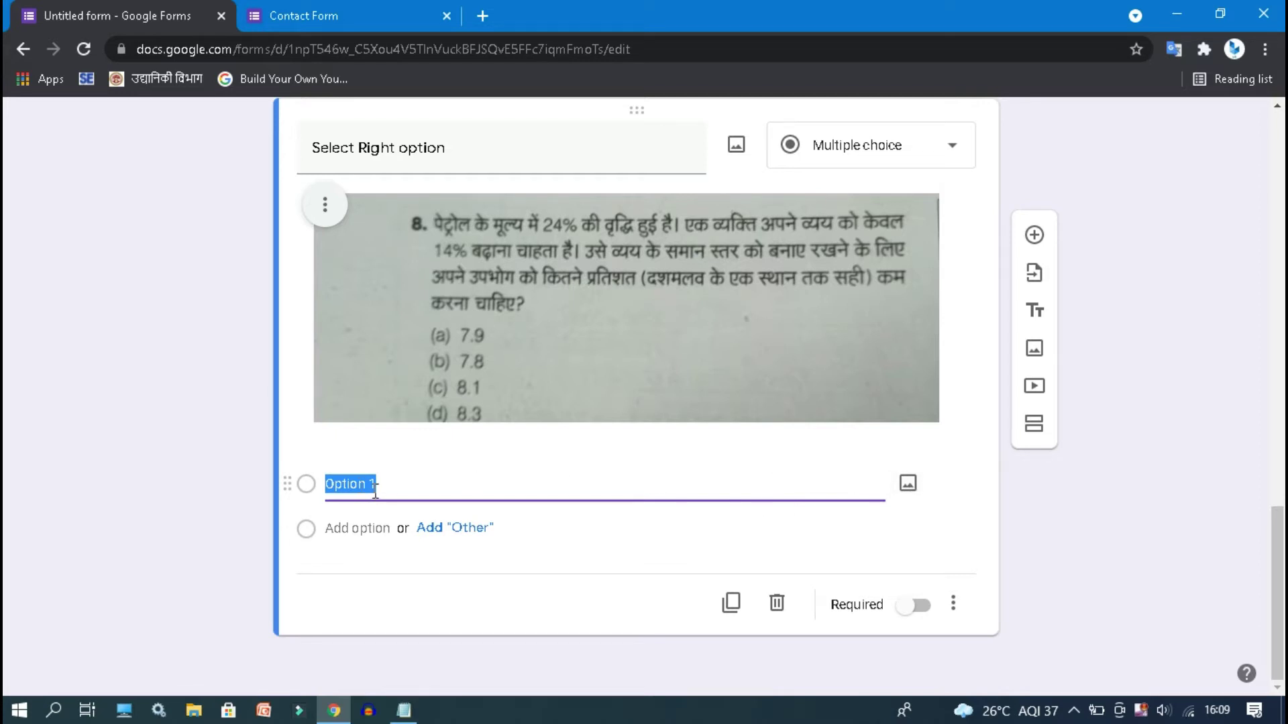
pyautogui.write('a')
pyautogui.click(355, 562)
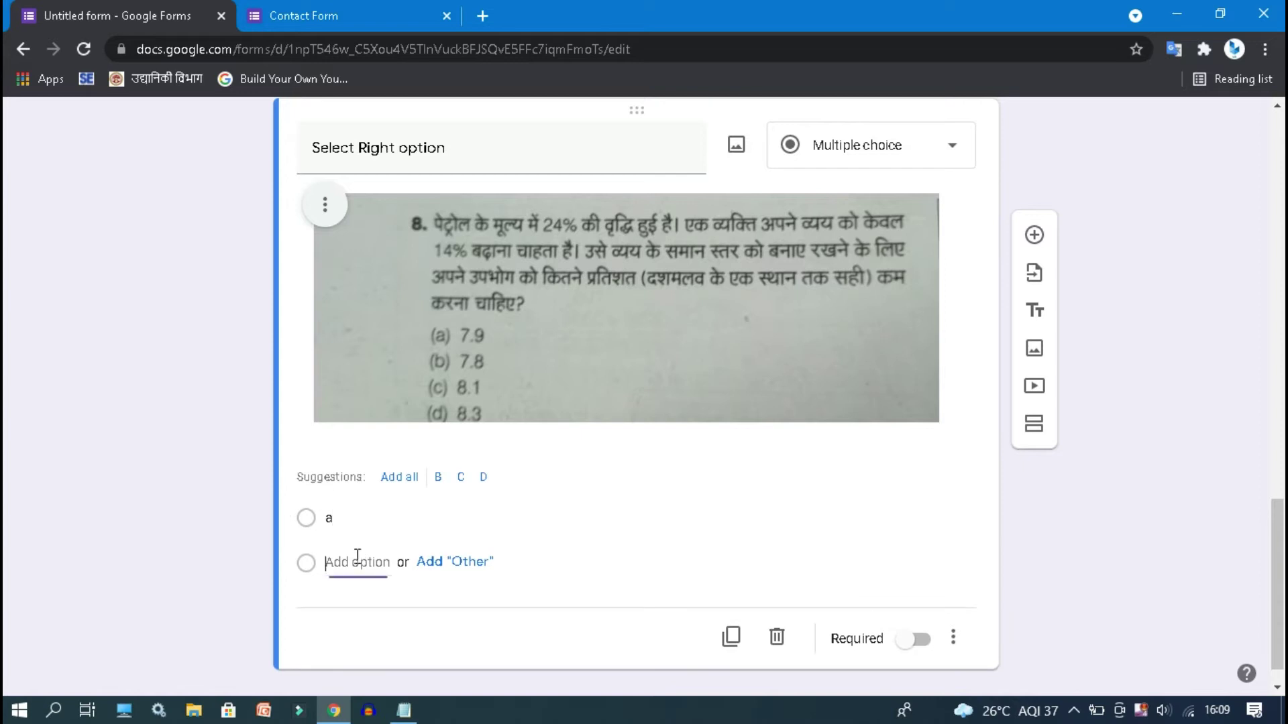
pyautogui.write('b')
pyautogui.click(354, 607)
pyautogui.write('c')
pyautogui.click(355, 644)
pyautogui.write('d')
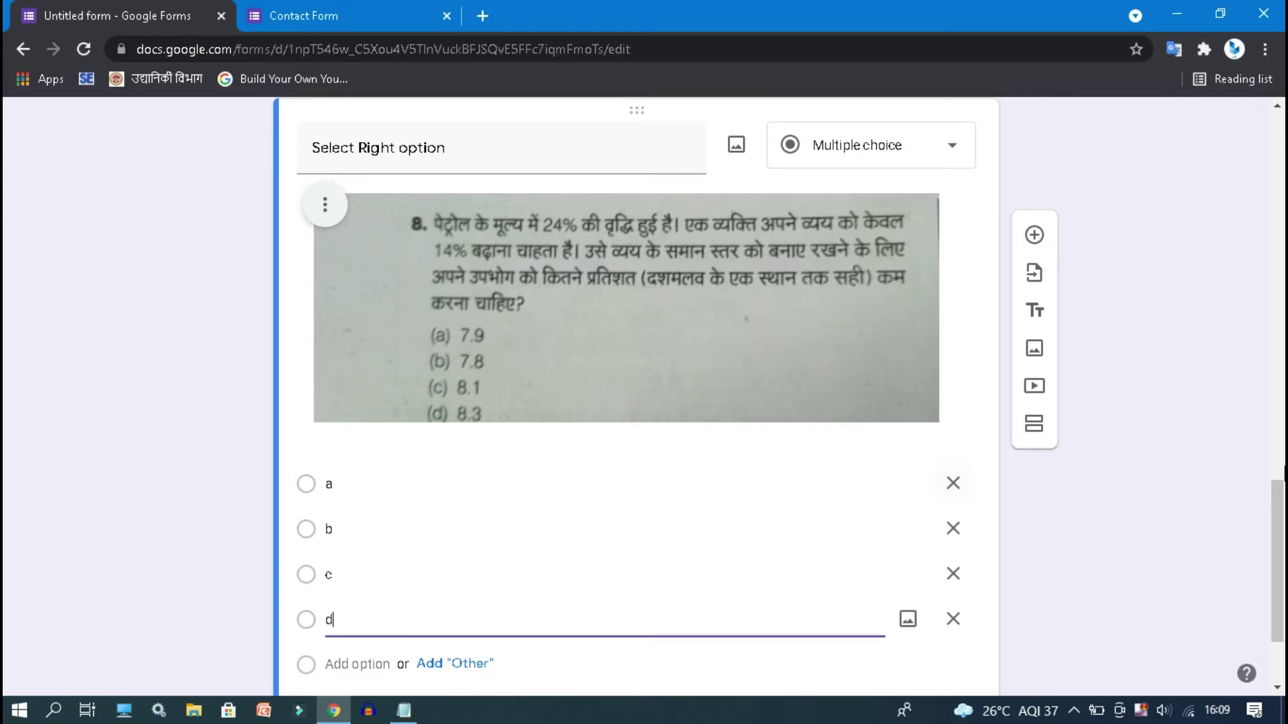
pyautogui.scroll(-2, 1278, 604)
pyautogui.scroll(15, 1252, 261)
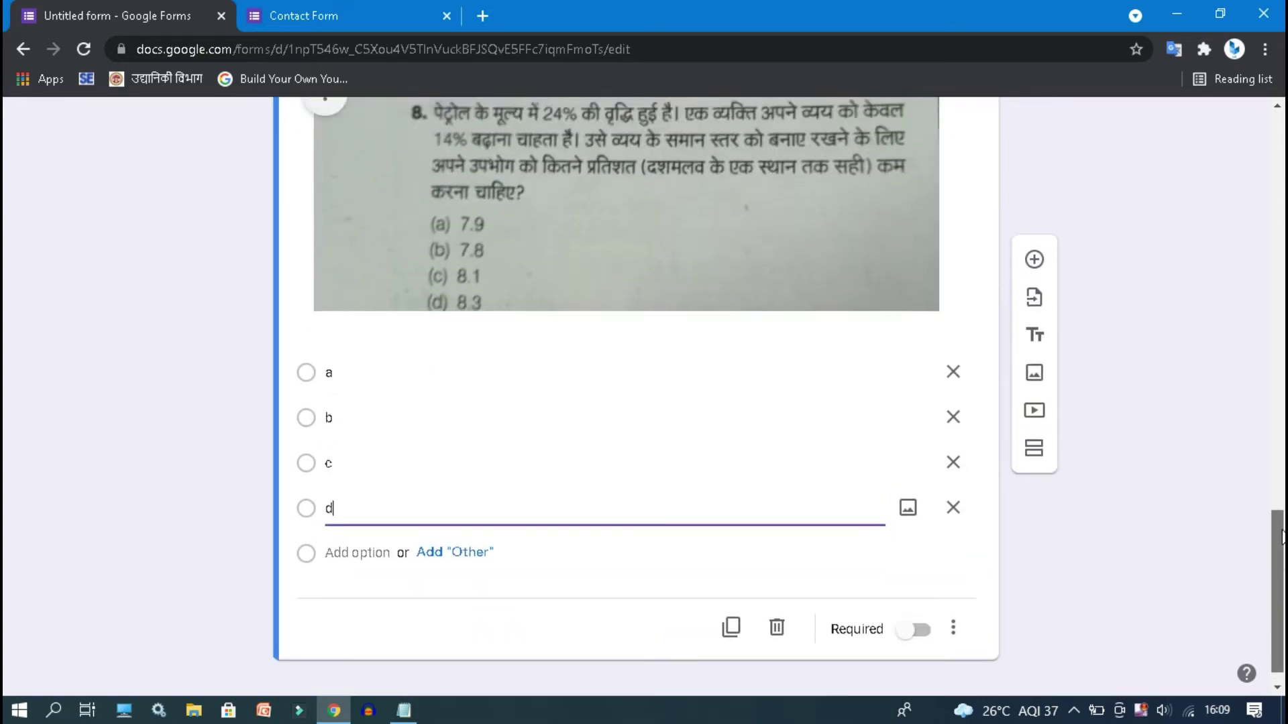
pyautogui.scroll(5, 1247, 221)
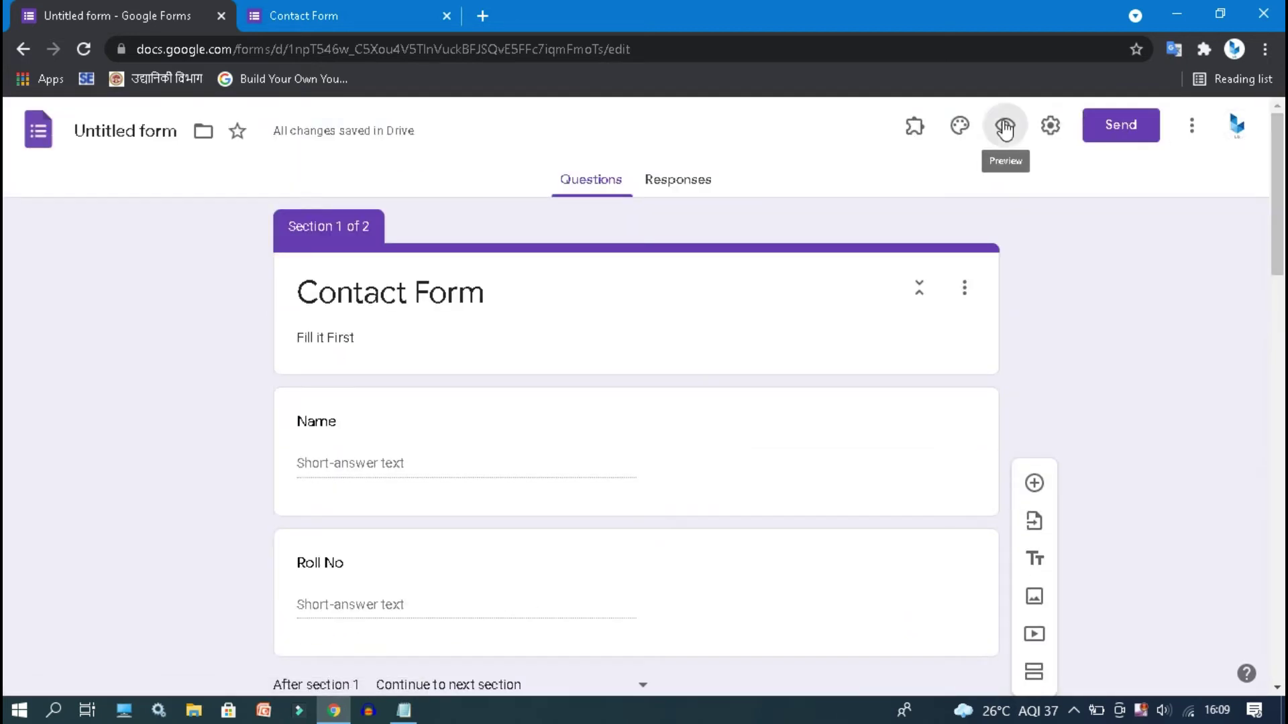
# - Preview the form, advance past Name and Roll No to the NTPC Model Test Paper page, then return to the editor
pyautogui.click(1006, 122)
pyautogui.click(672, 15)
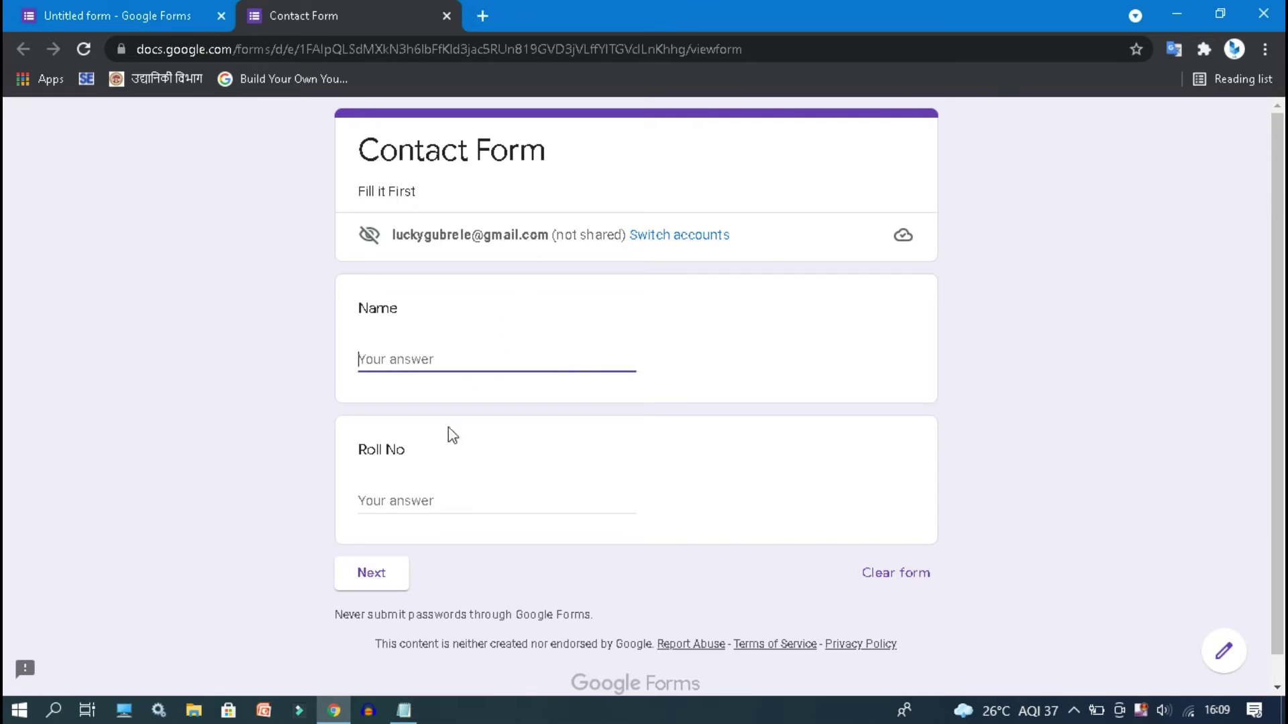
pyautogui.click(403, 501)
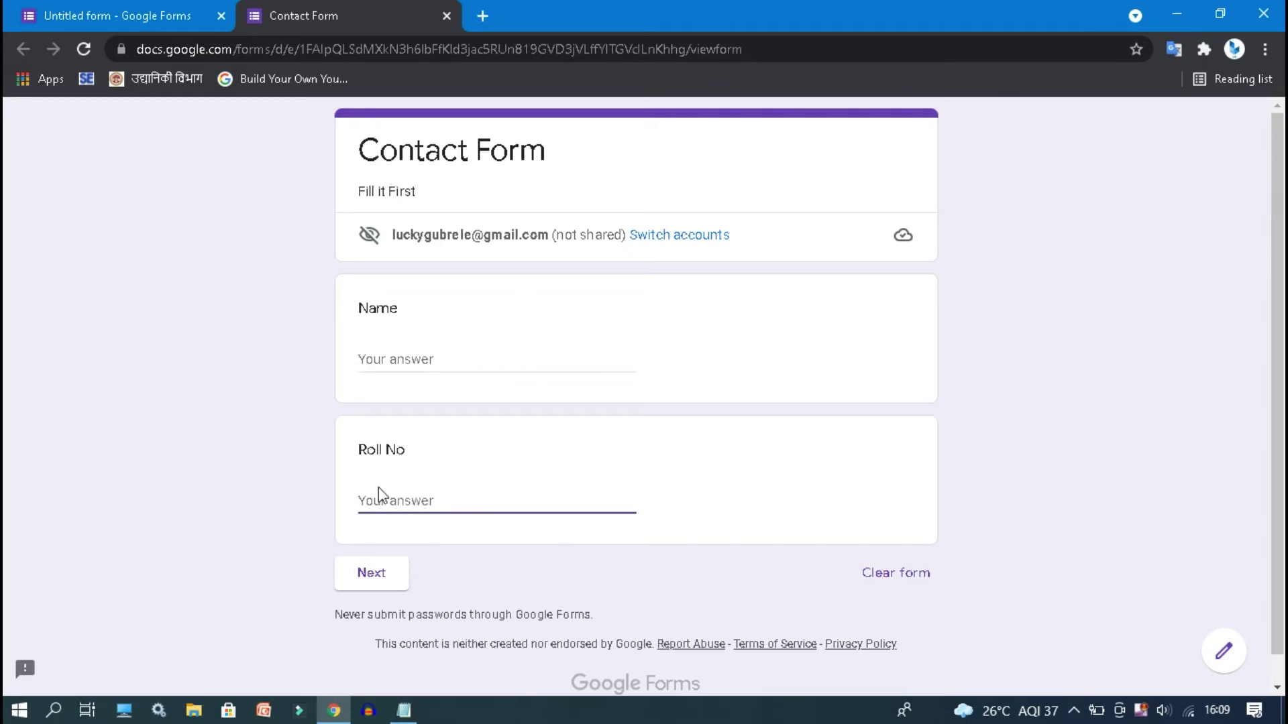
pyautogui.click(402, 357)
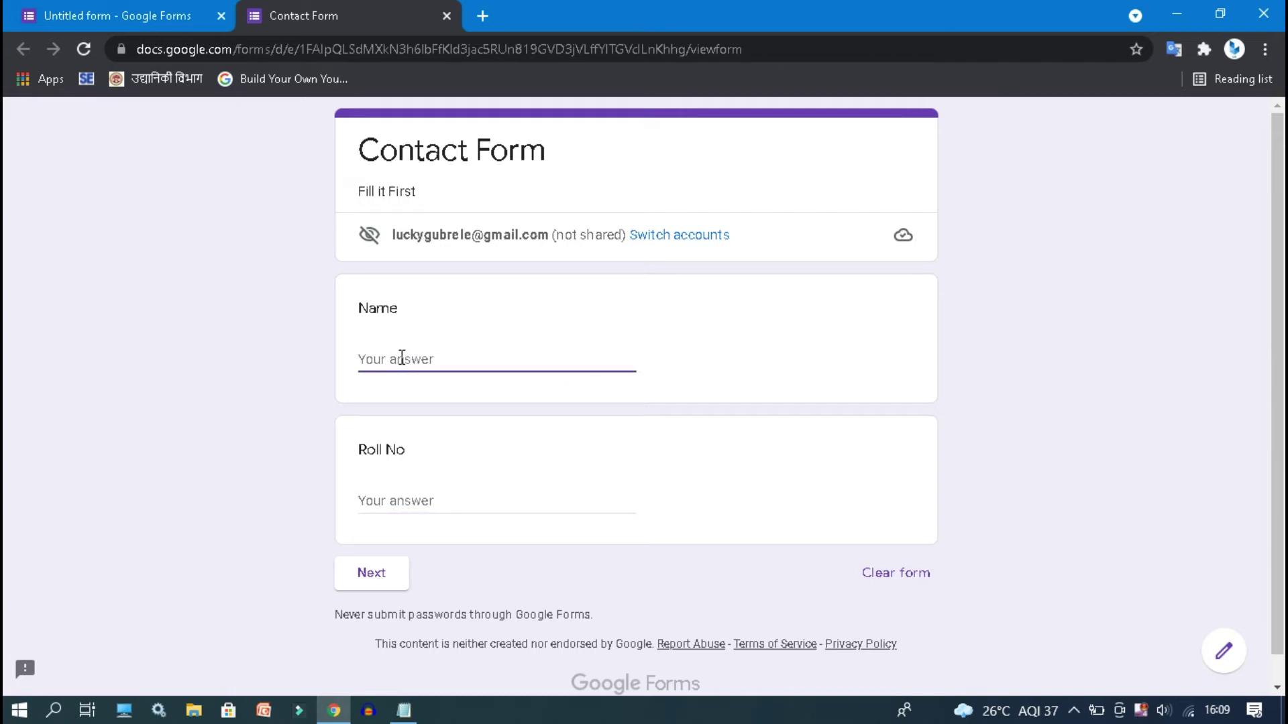
pyautogui.click(411, 501)
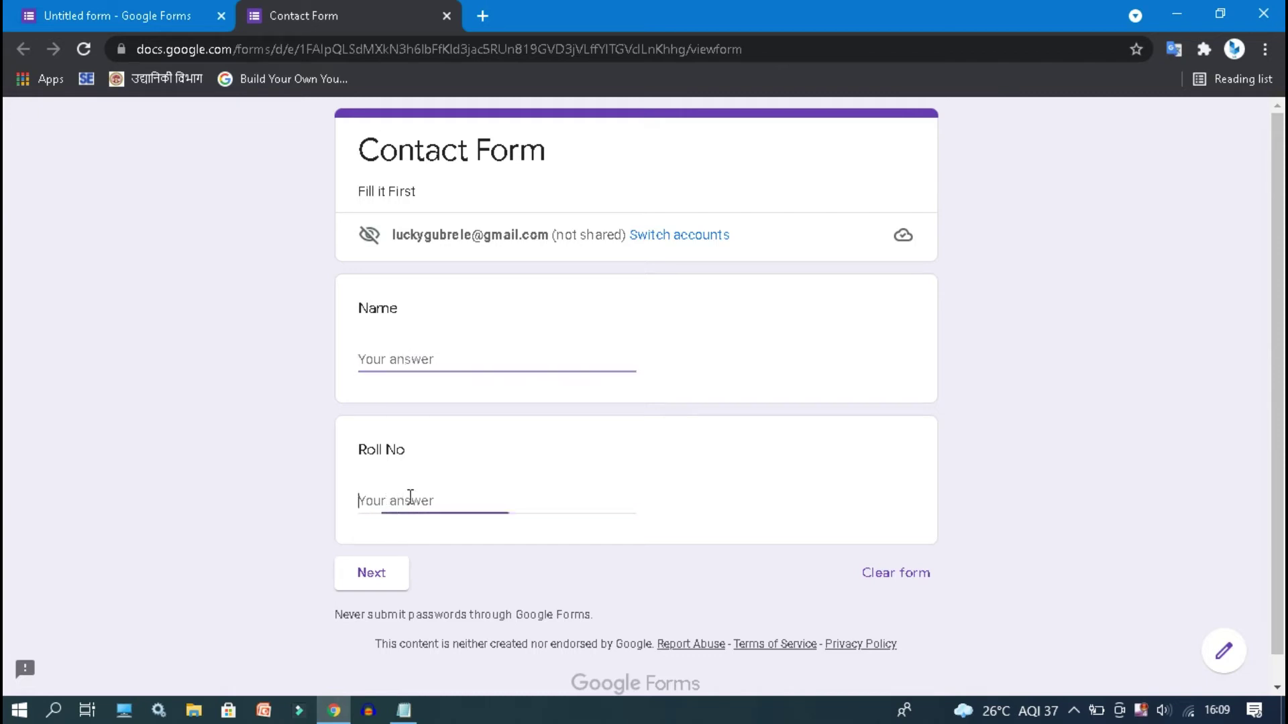
pyautogui.click(368, 589)
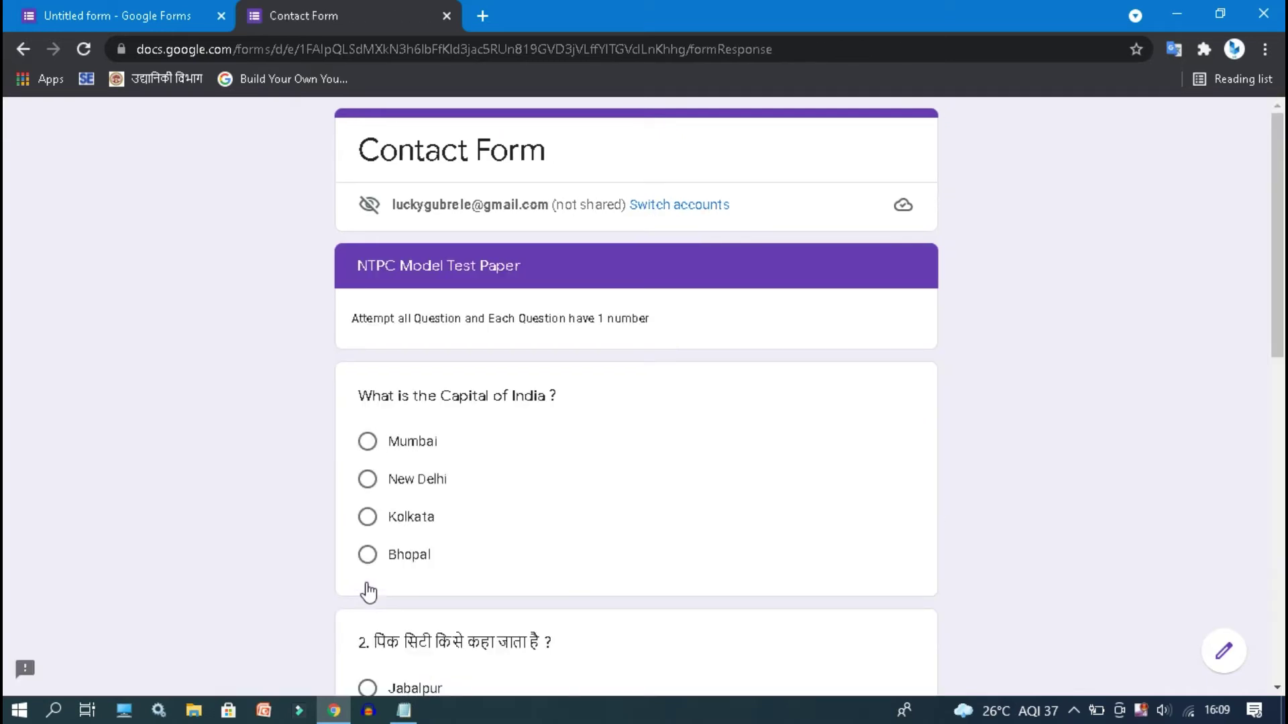
pyautogui.click(24, 49)
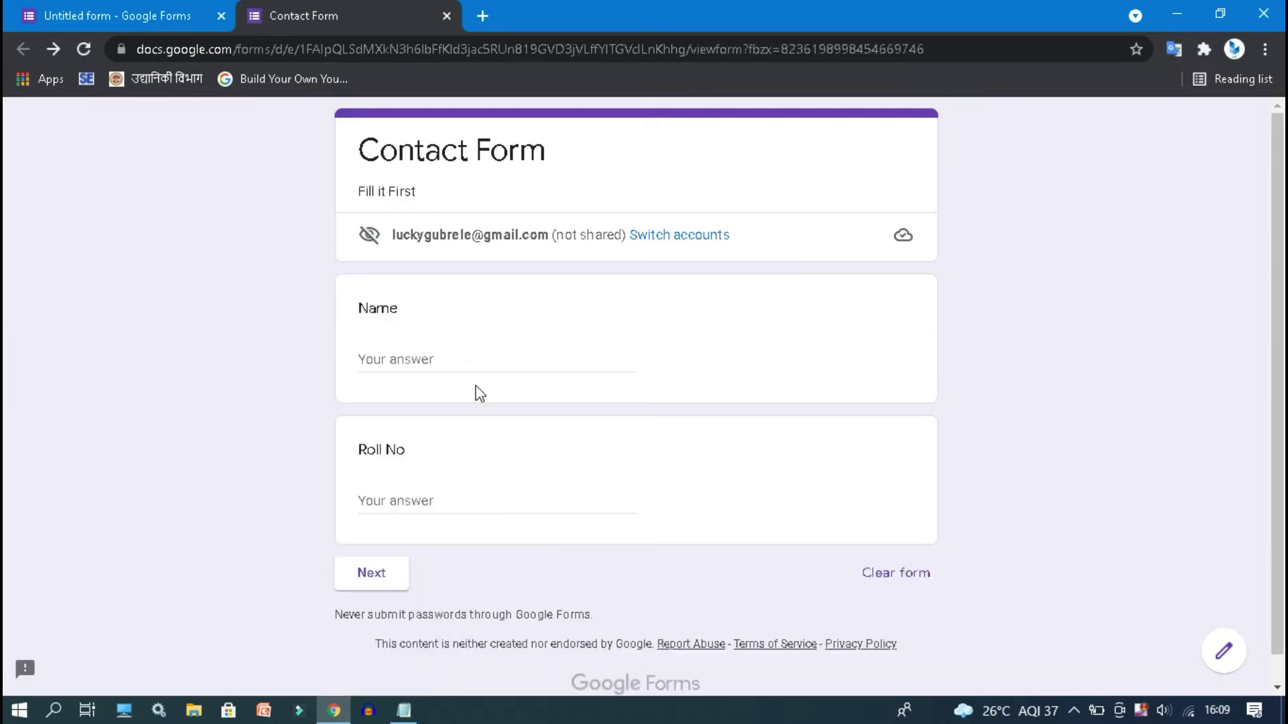
pyautogui.click(143, 8)
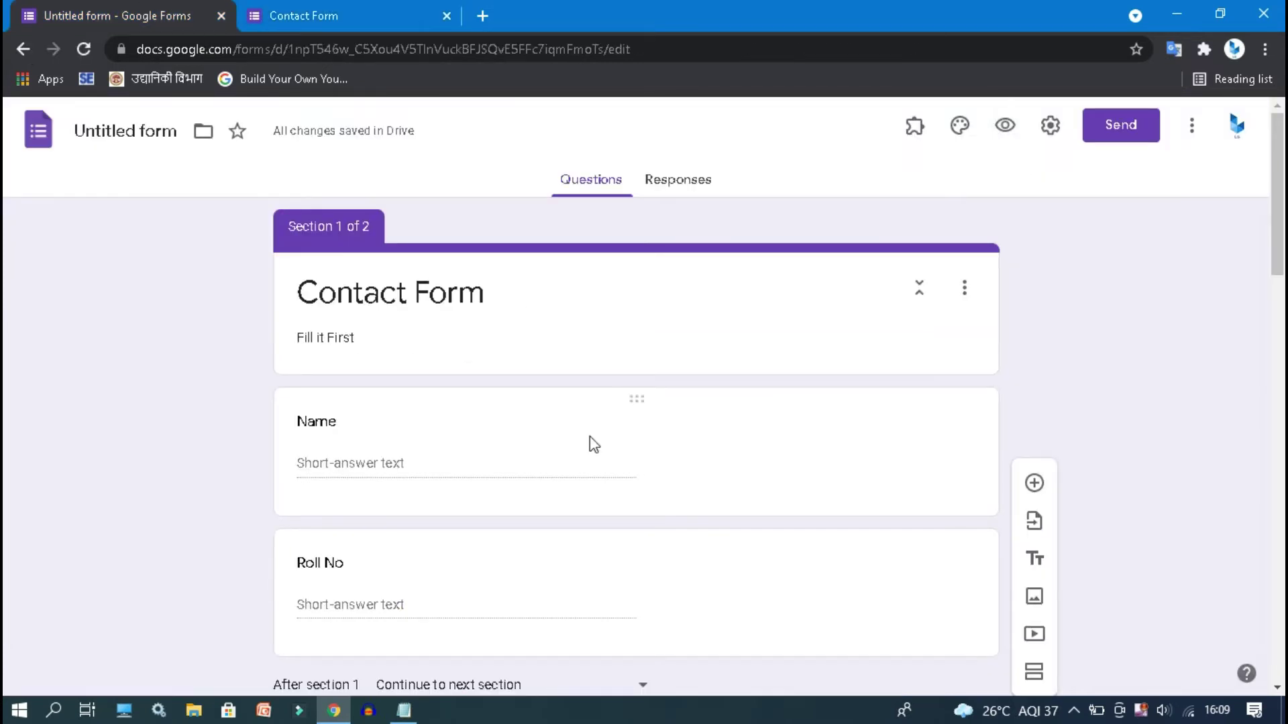
# - Make the Name and Roll No questions required
pyautogui.click(550, 460)
pyautogui.click(913, 586)
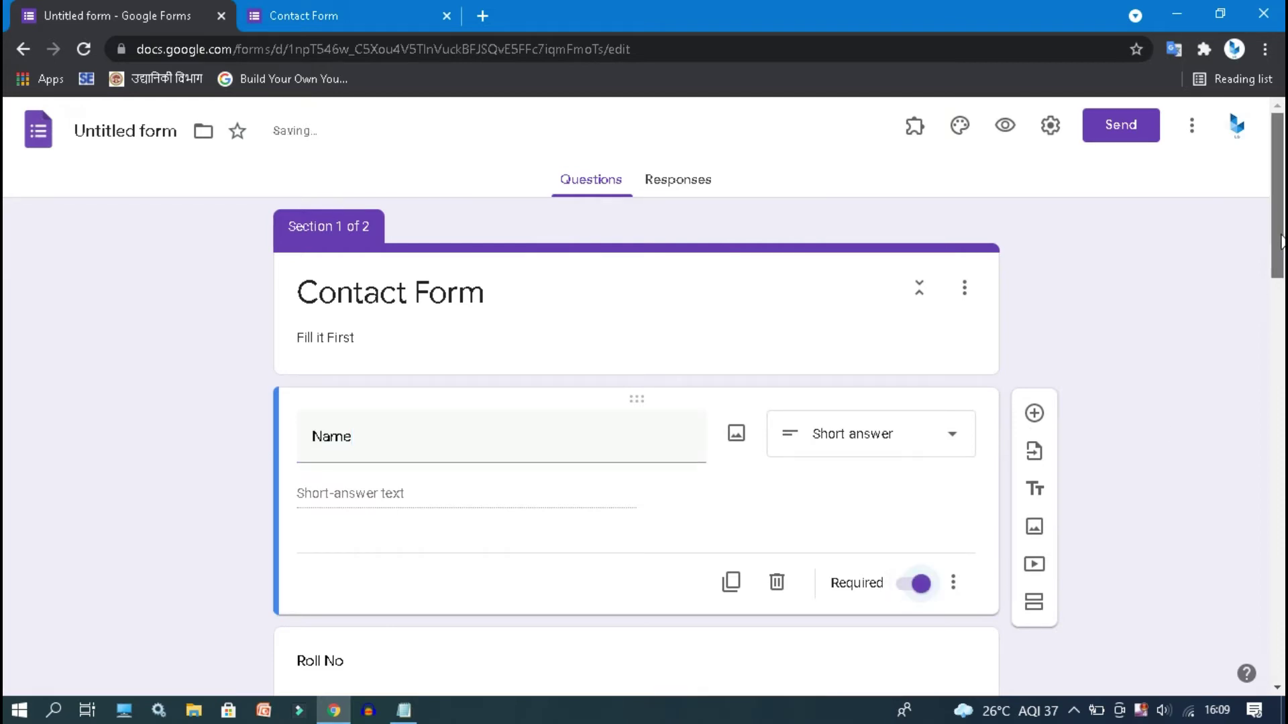
pyautogui.scroll(-3, 1280, 241)
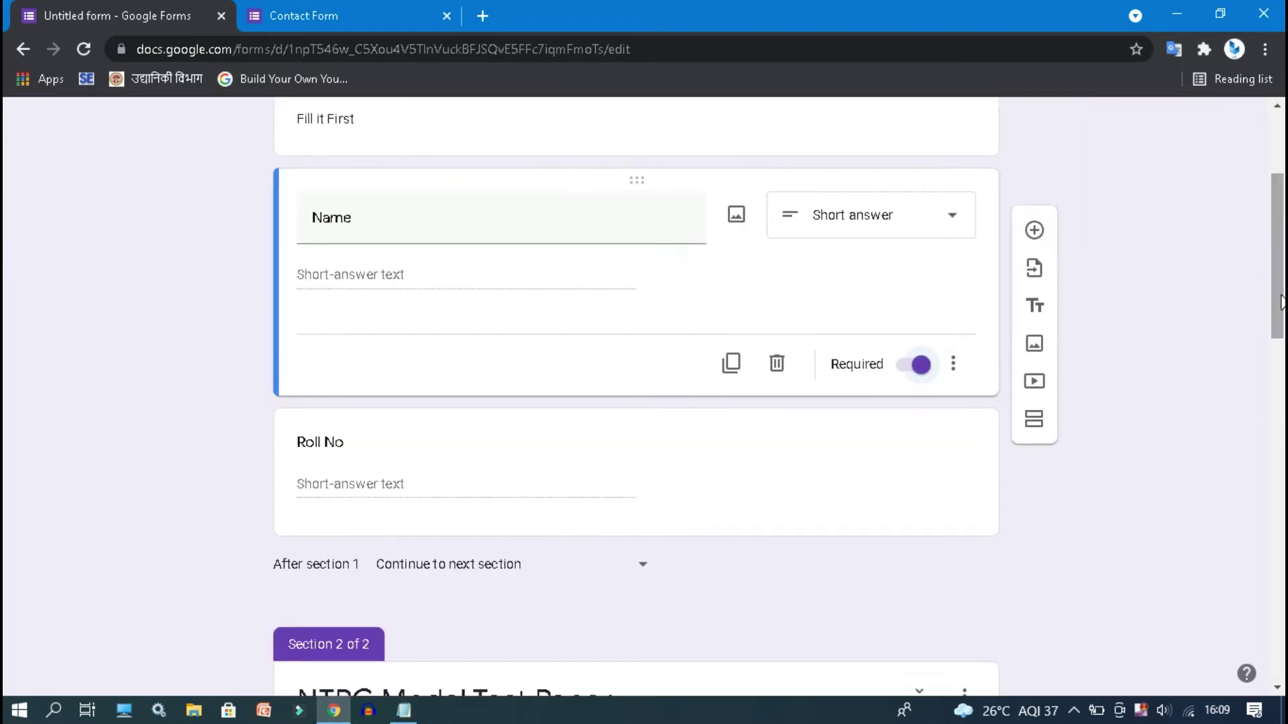
pyautogui.click(858, 515)
pyautogui.click(912, 510)
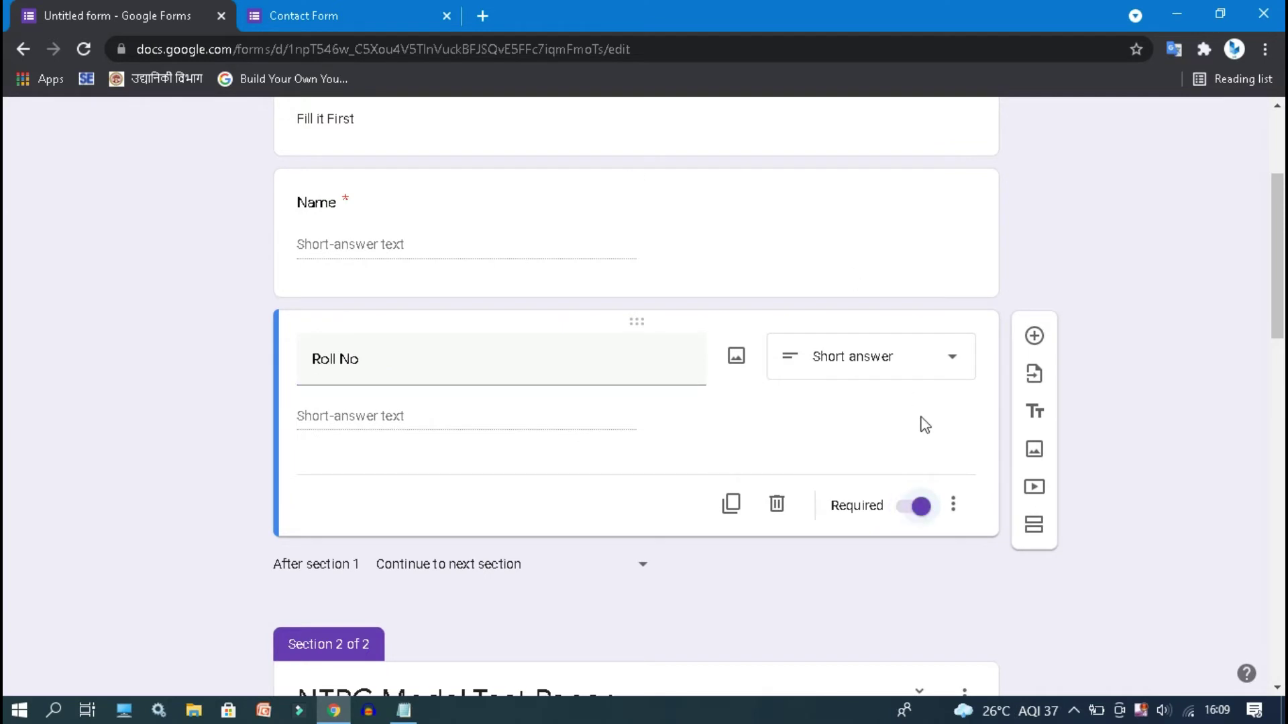
# - Add Text response validation to the Name question
pyautogui.click(807, 276)
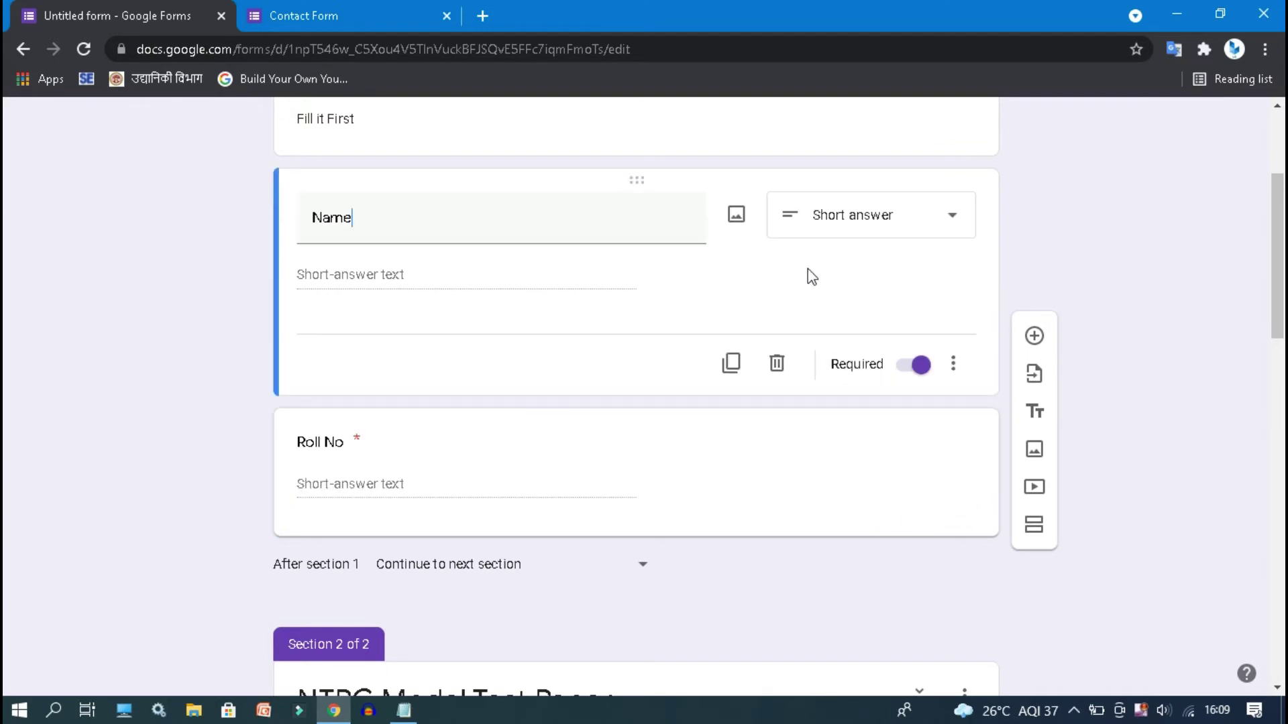
pyautogui.click(955, 367)
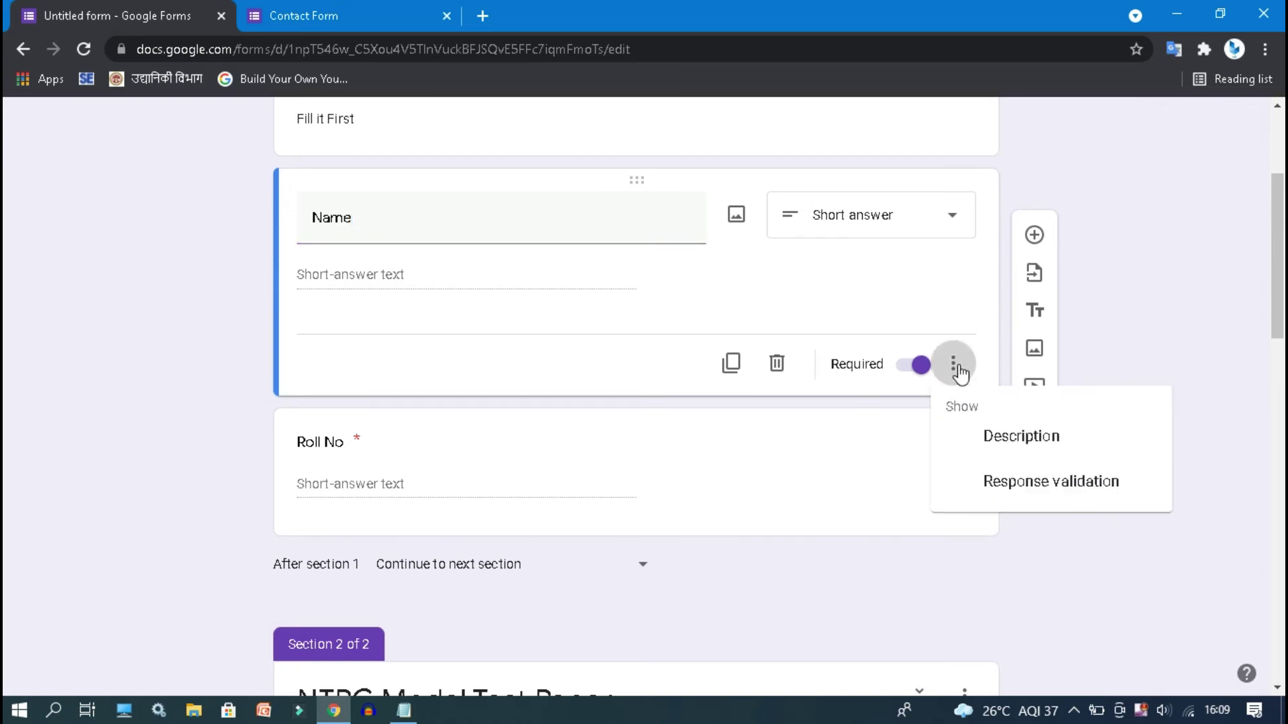
pyautogui.click(1041, 497)
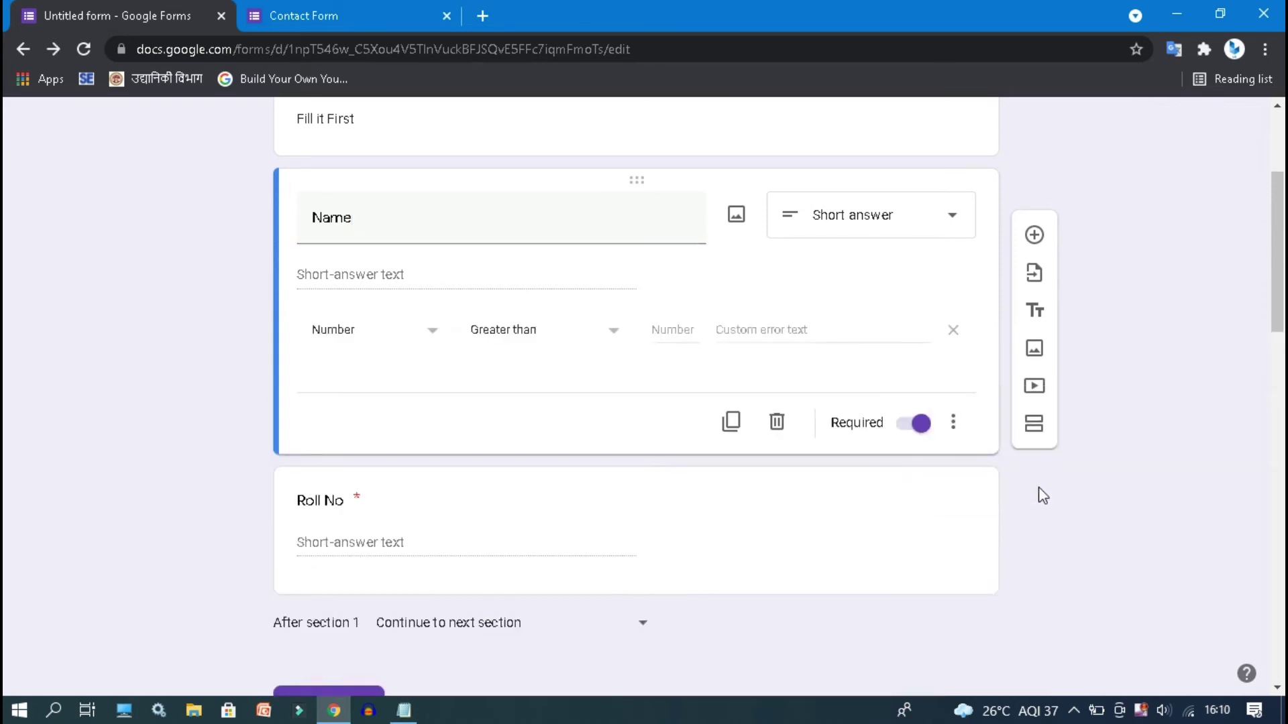
pyautogui.click(375, 336)
pyautogui.click(357, 380)
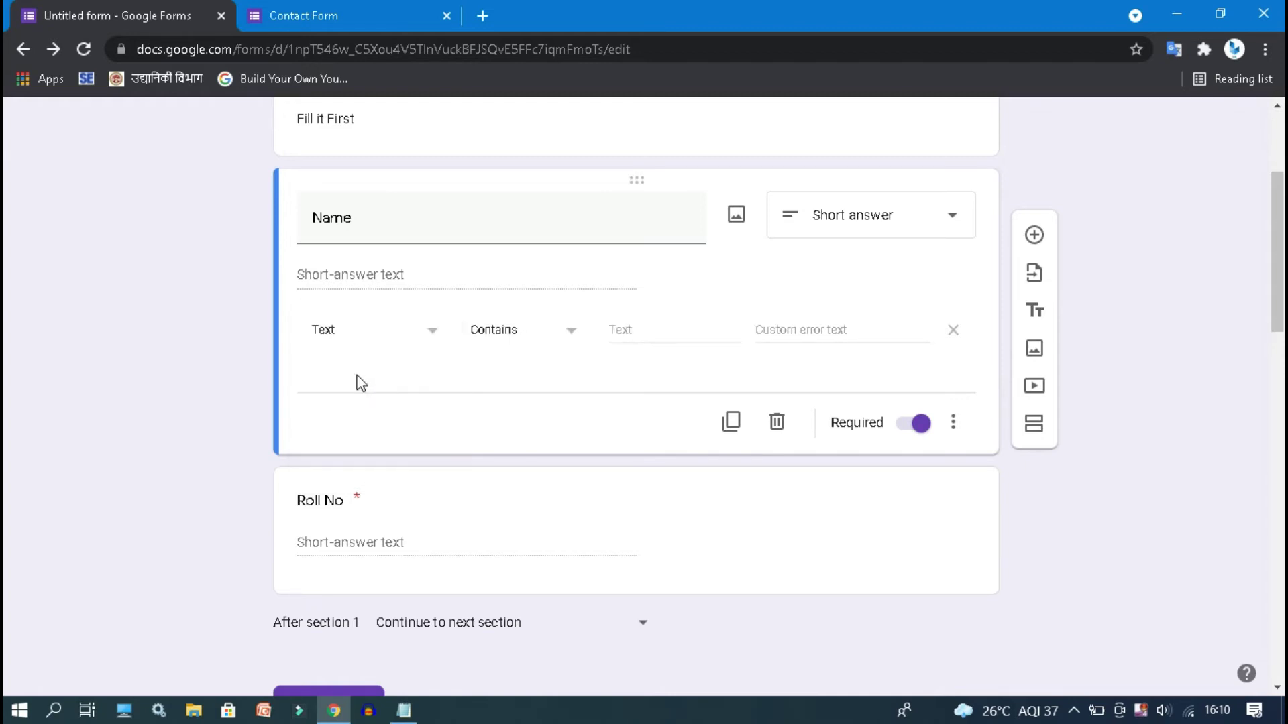
# - Add Number response validation to the Roll No question
pyautogui.click(400, 549)
pyautogui.click(953, 503)
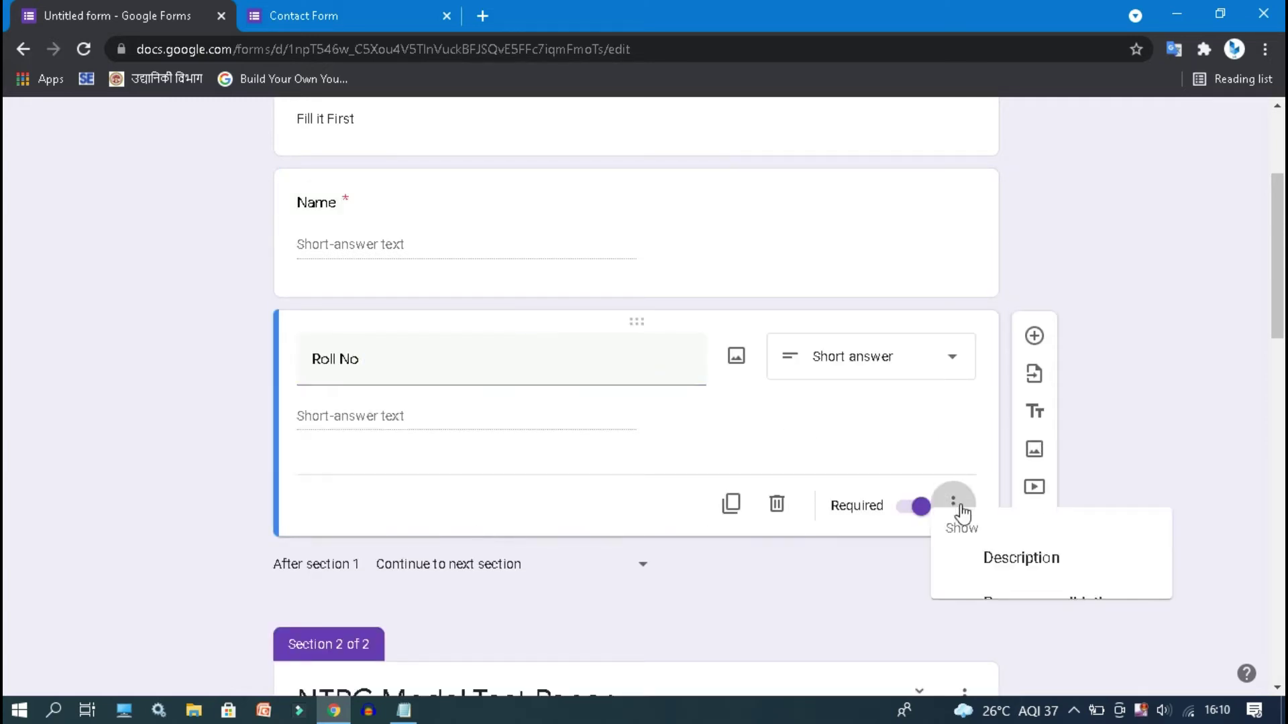
pyautogui.click(1049, 624)
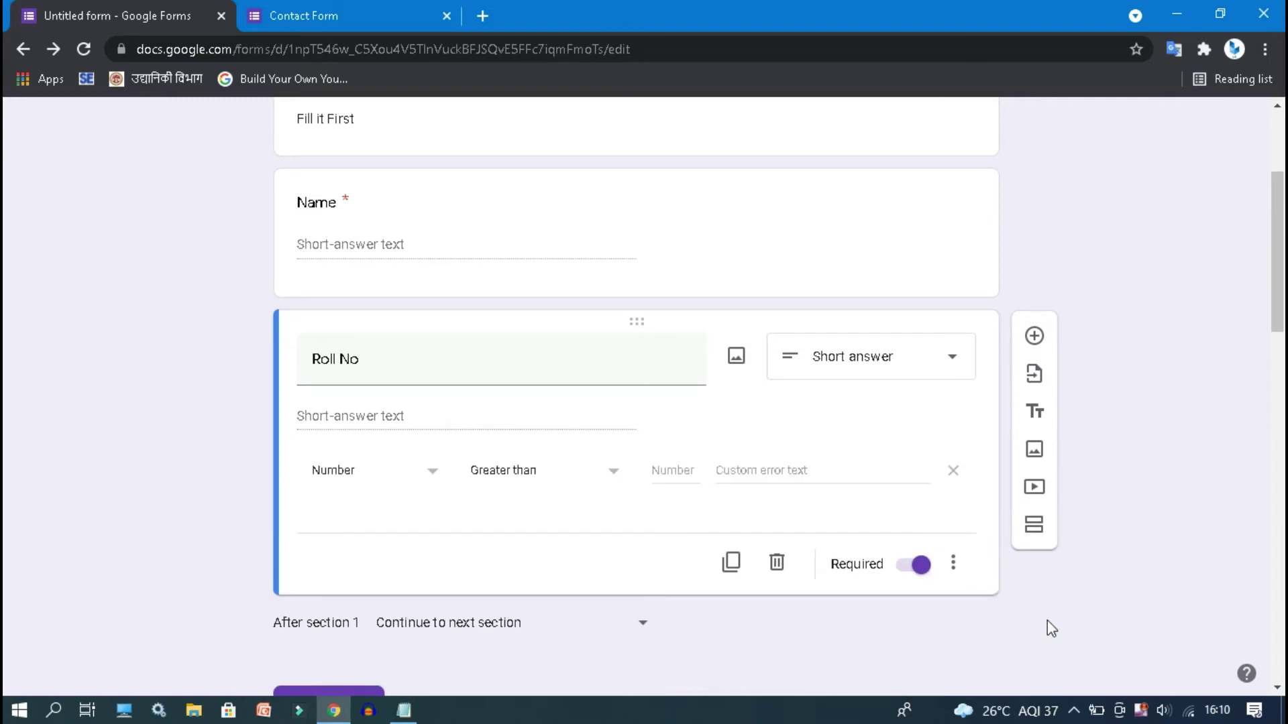
pyautogui.click(410, 477)
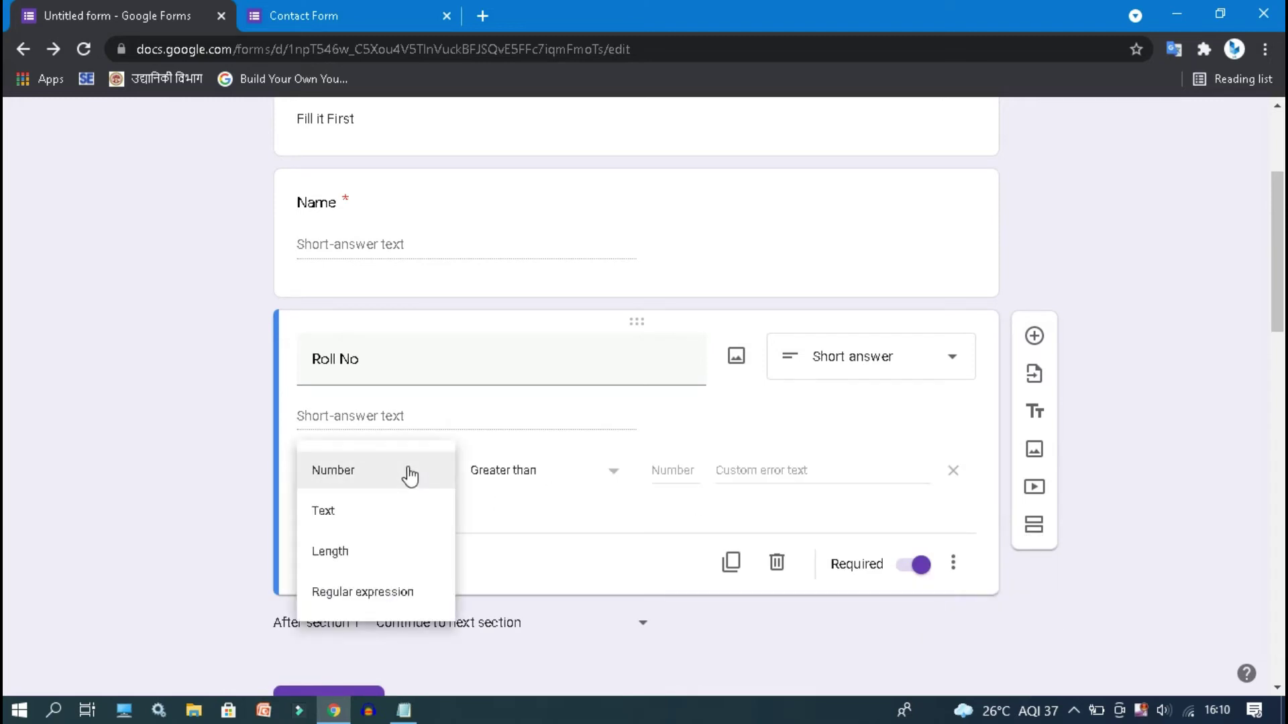
pyautogui.click(343, 483)
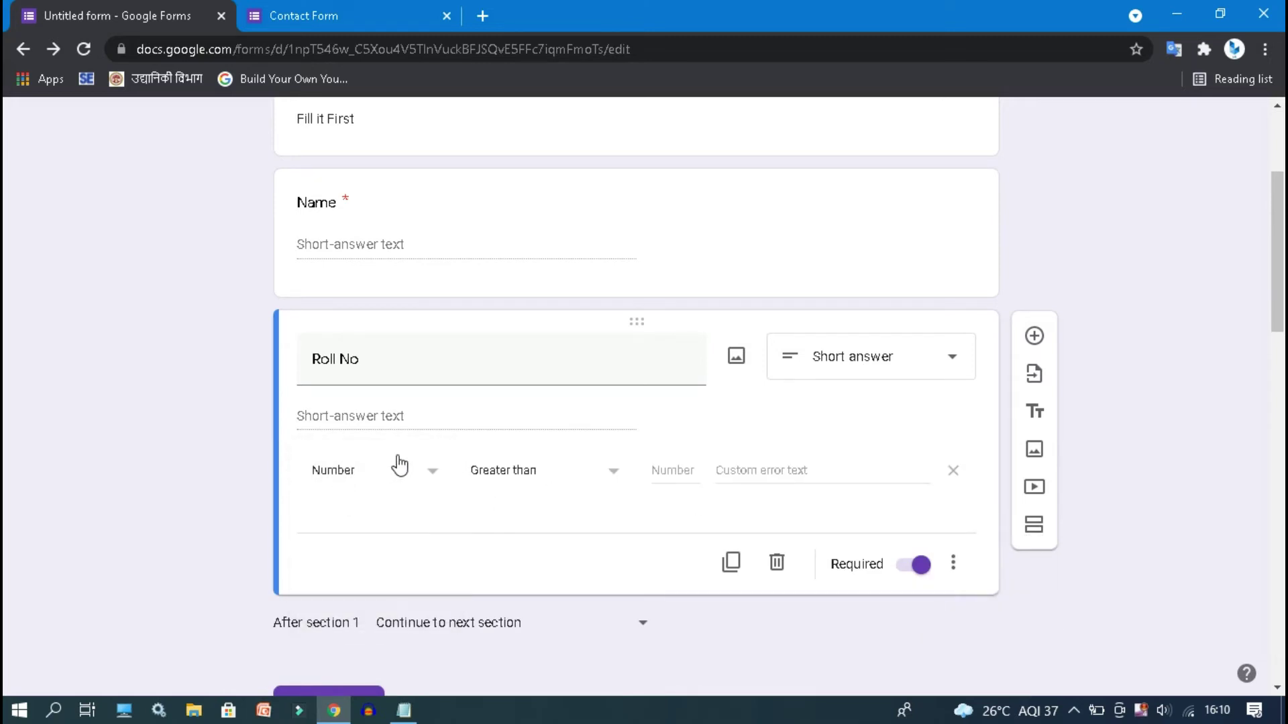
pyautogui.moveTo(1281, 257); pyautogui.dragTo(1226, 51)
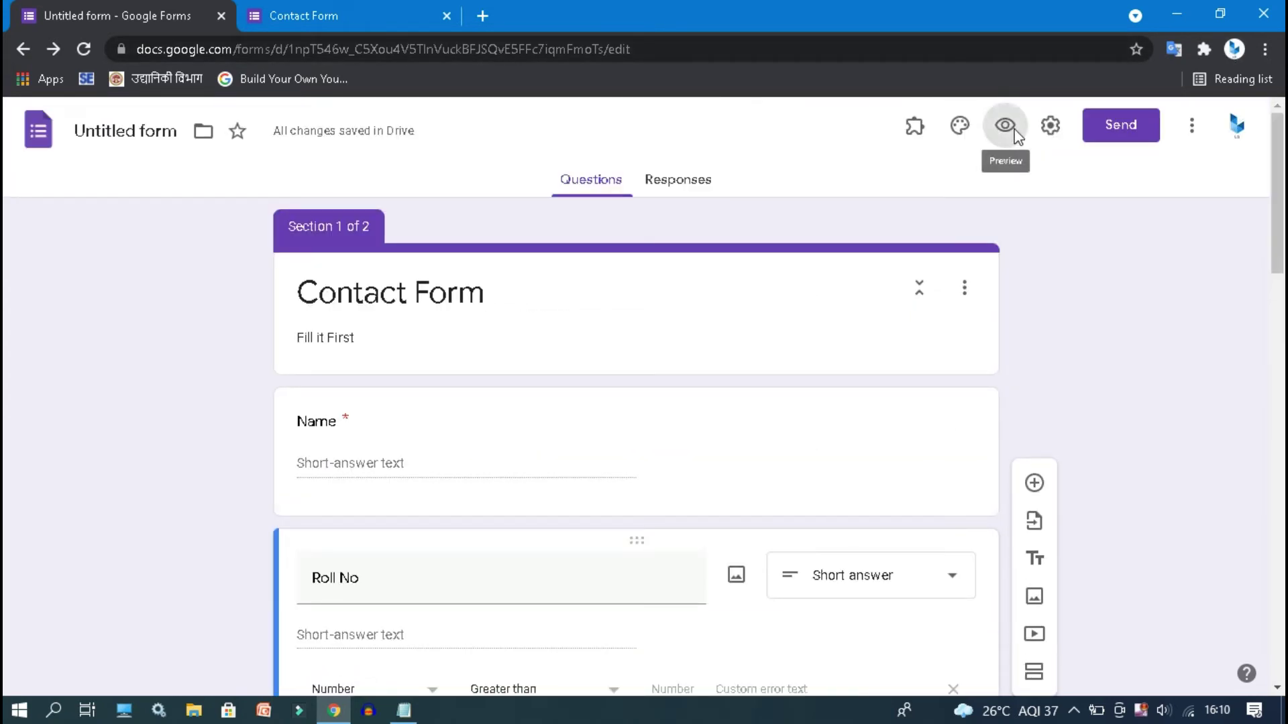
# - In the respondent preview, test Next with an empty Name, then with non-numeric Roll No 'huhu'
pyautogui.click(1006, 128)
pyautogui.click(671, 16)
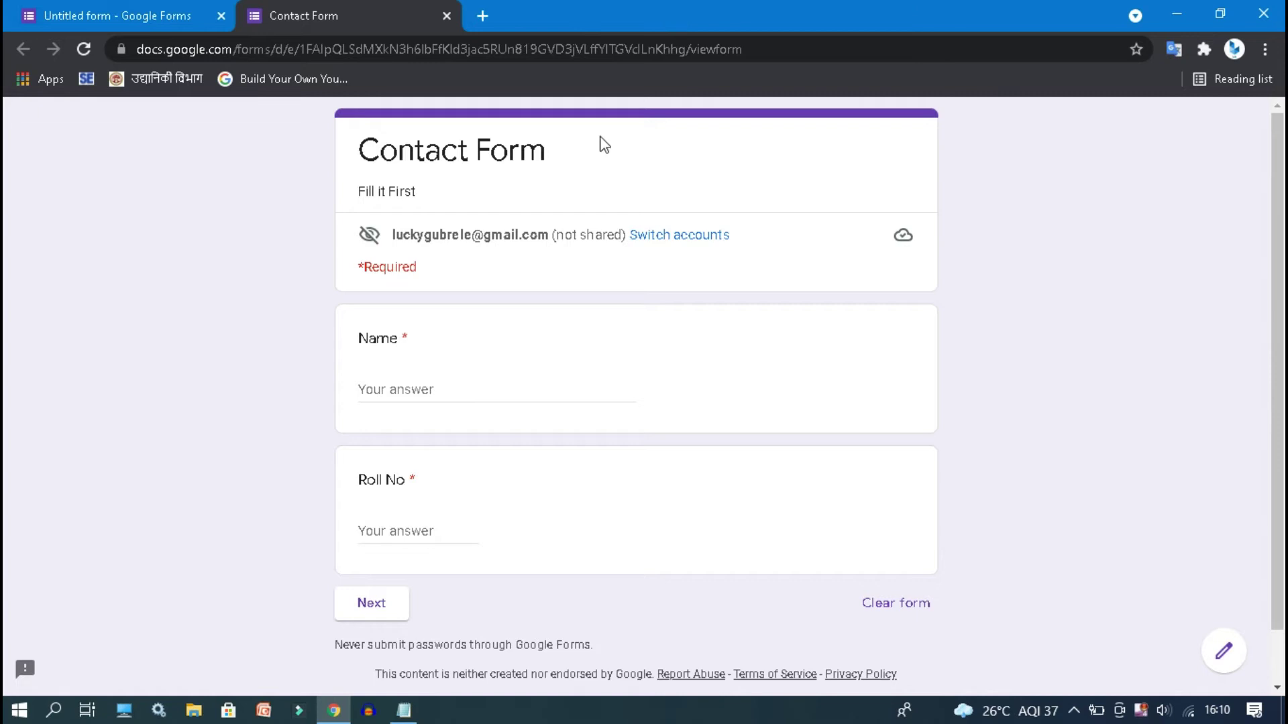
pyautogui.click(482, 384)
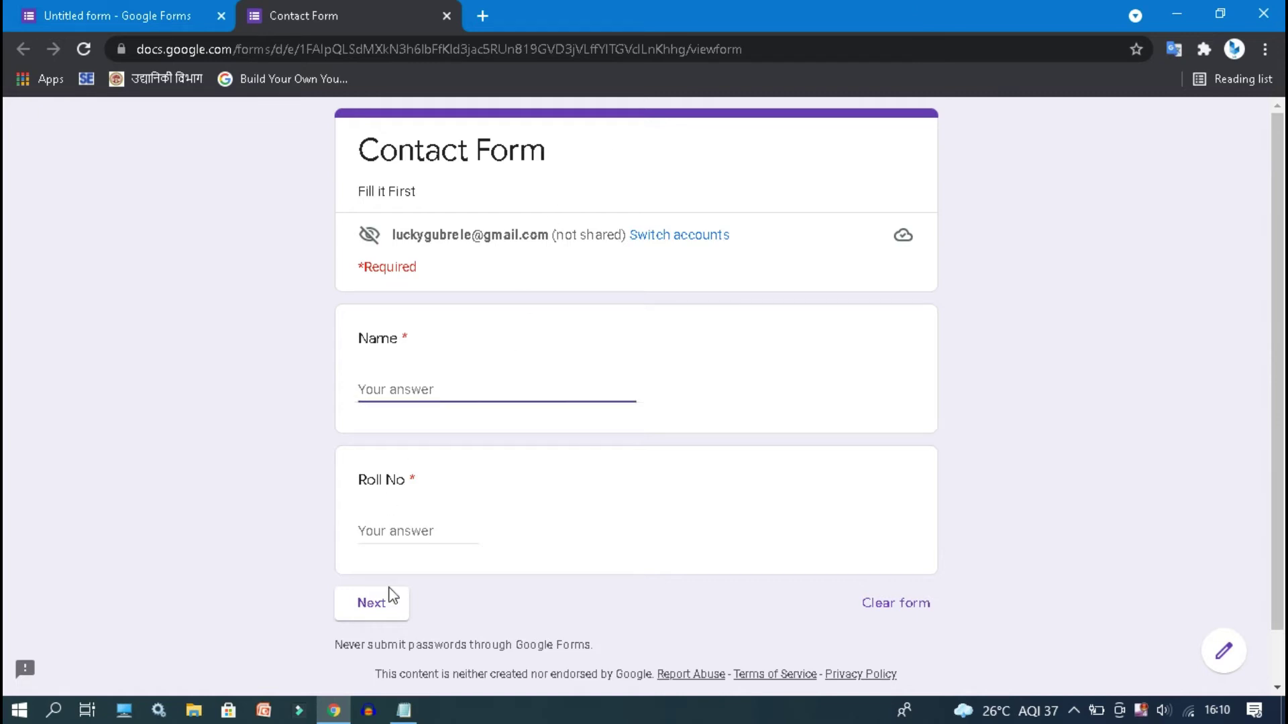
pyautogui.click(392, 611)
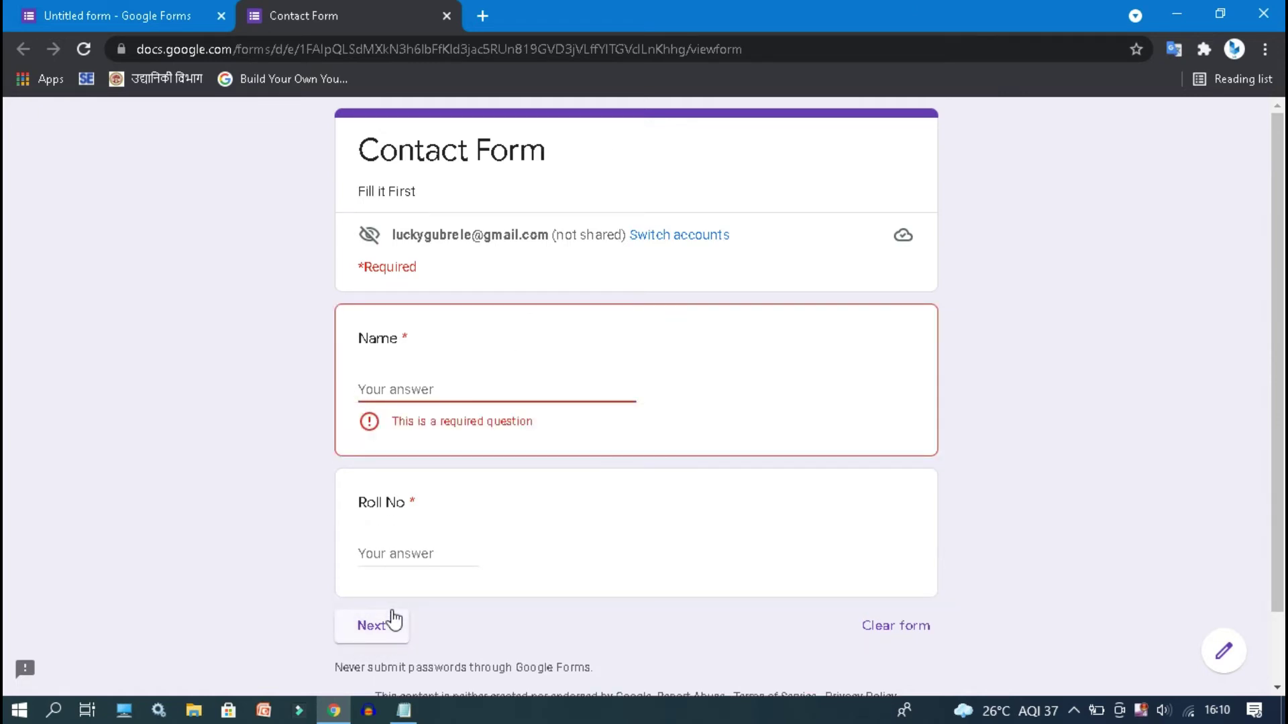
pyautogui.write('55')
pyautogui.press('Tab')
pyautogui.write('huhu')
pyautogui.click(376, 614)
# - Replace the answers with a name and Roll No 123, then advance to the quiz page
pyautogui.click(417, 519)
pyautogui.doubleClick(387, 385)
pyautogui.press('BackSpace')
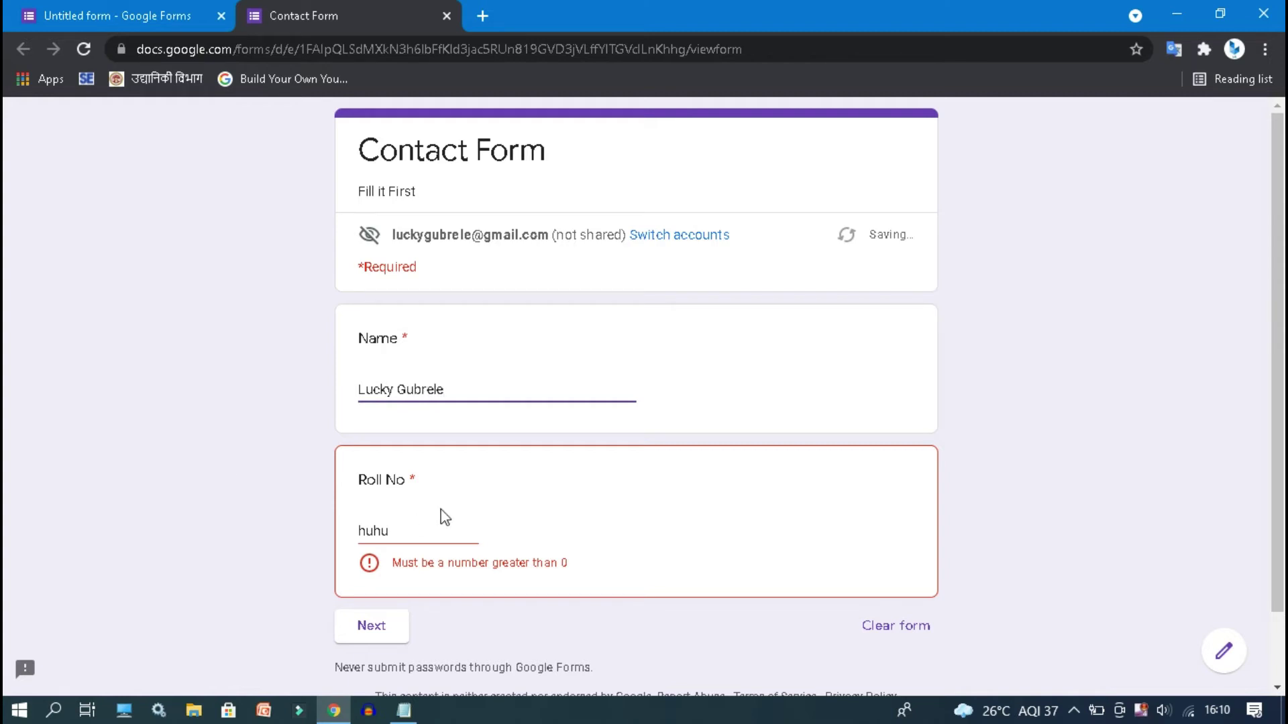
pyautogui.click(425, 530)
pyautogui.hotkey('ctrl', 'a')
pyautogui.write('123')
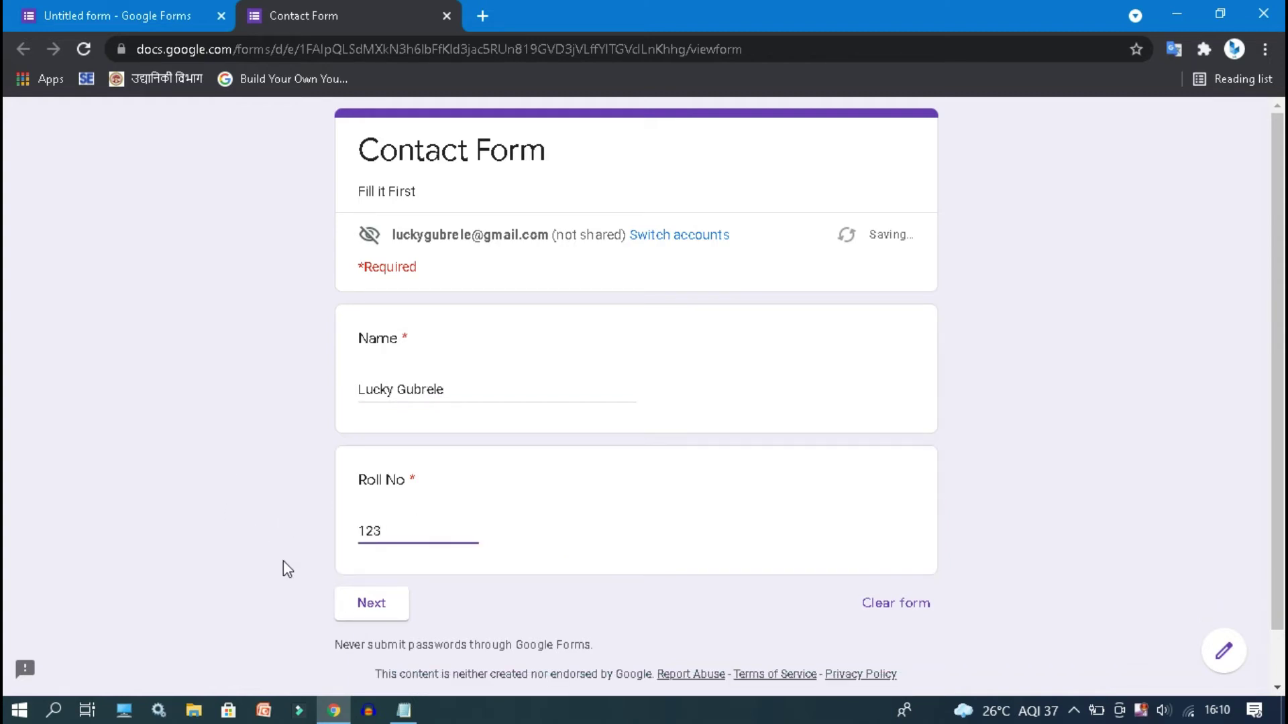
pyautogui.click(378, 605)
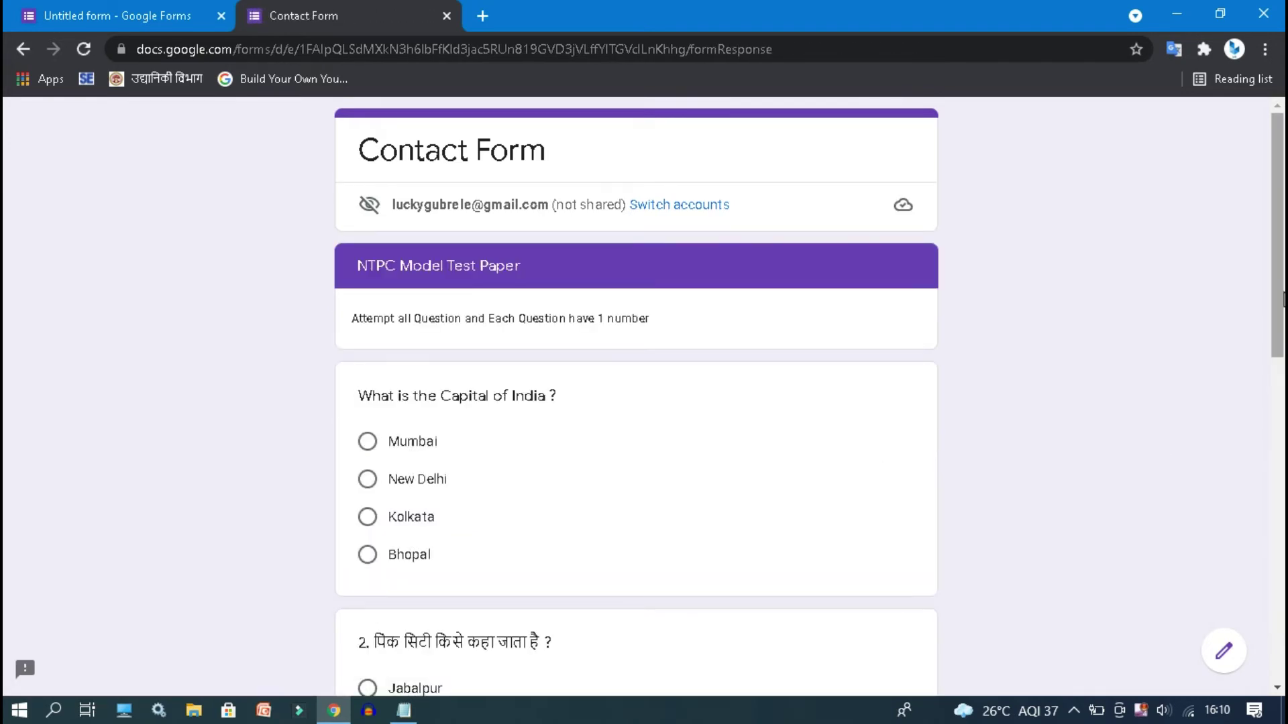
# - Choose New Delhi for the capital question and return to the editor tab
pyautogui.scroll(-4, 1281, 402)
pyautogui.moveTo(1284, 420); pyautogui.dragTo(1244, 335)
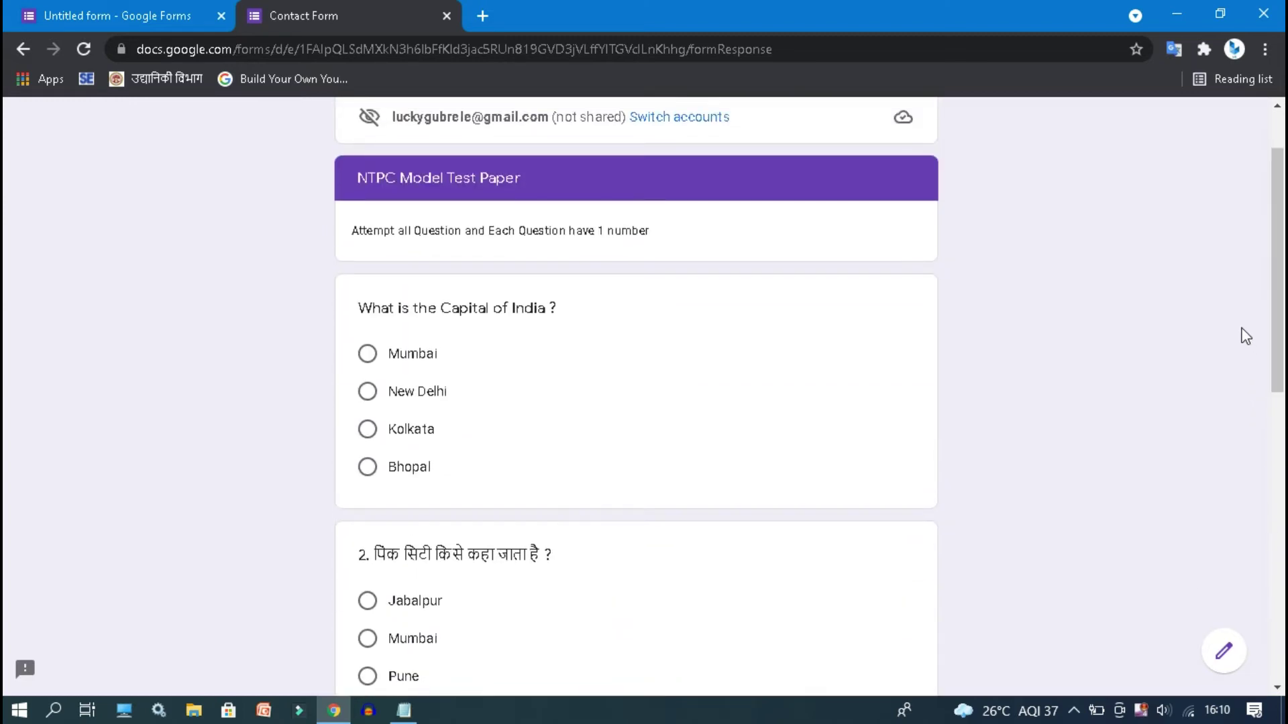
pyautogui.click(366, 400)
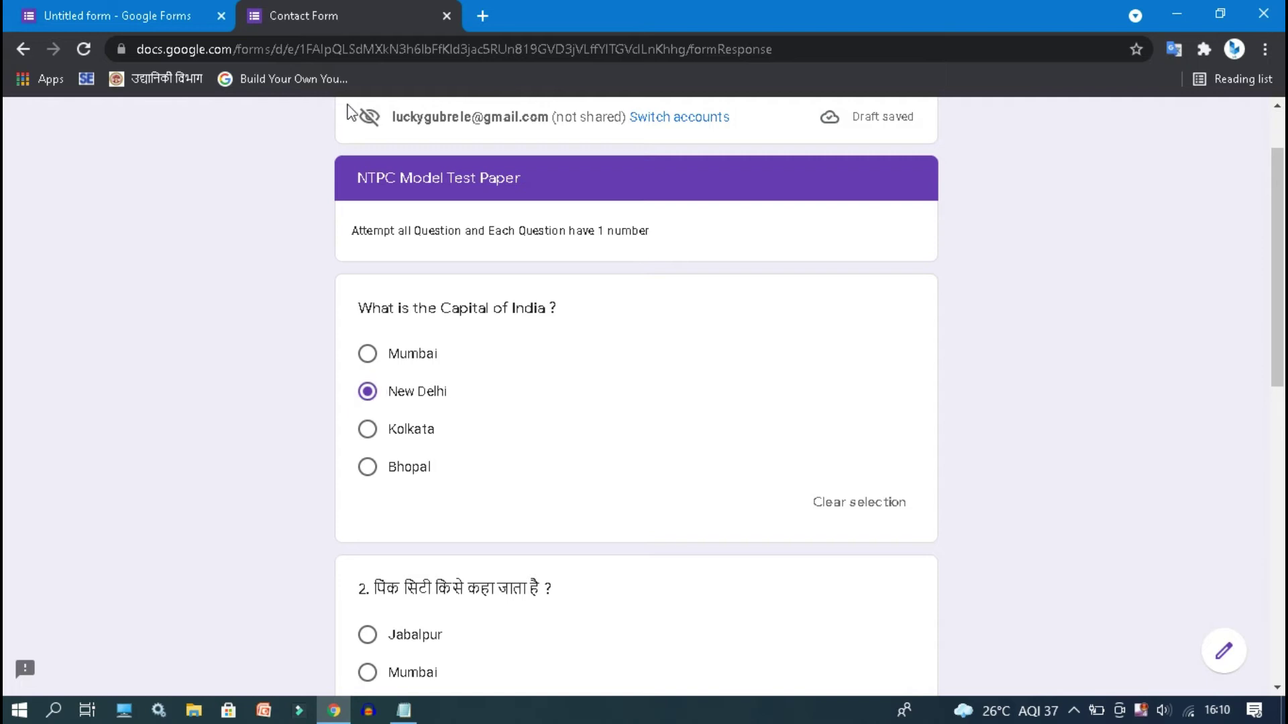
pyautogui.click(123, 8)
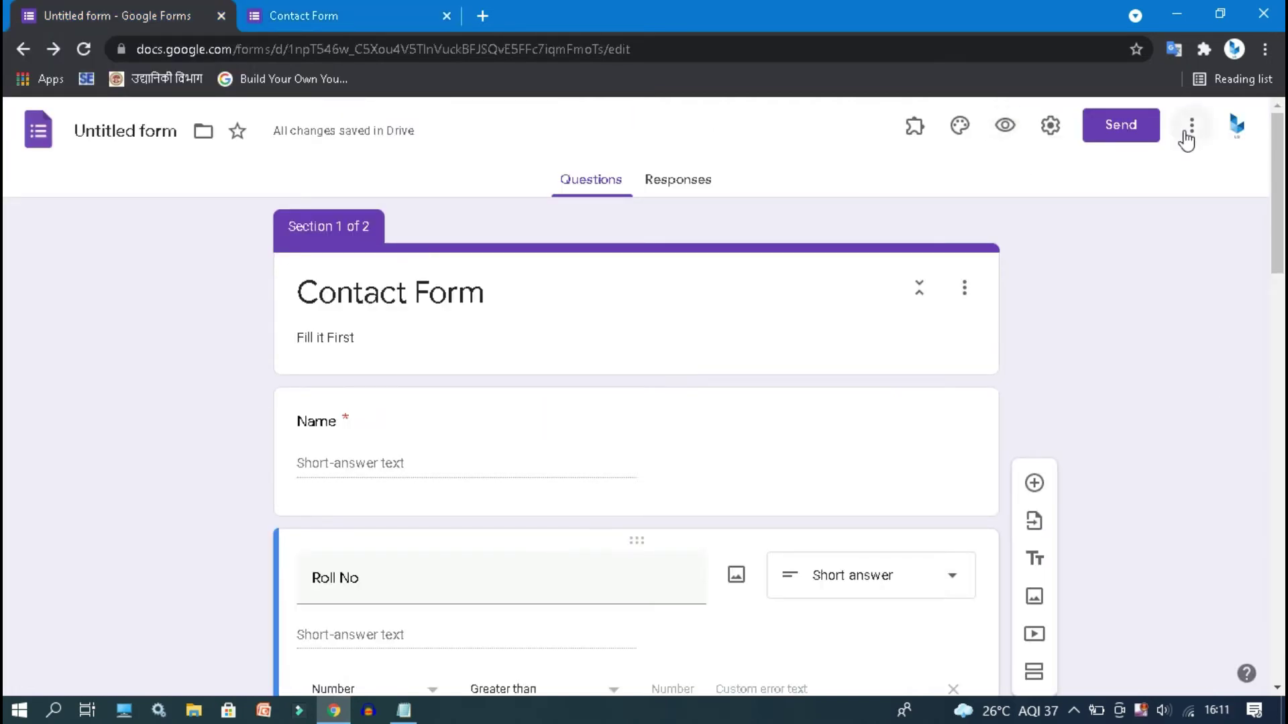
# - Switch on 'Make this a quiz' in the Quizzes settings, releasing marks immediately, and save
pyautogui.click(1188, 128)
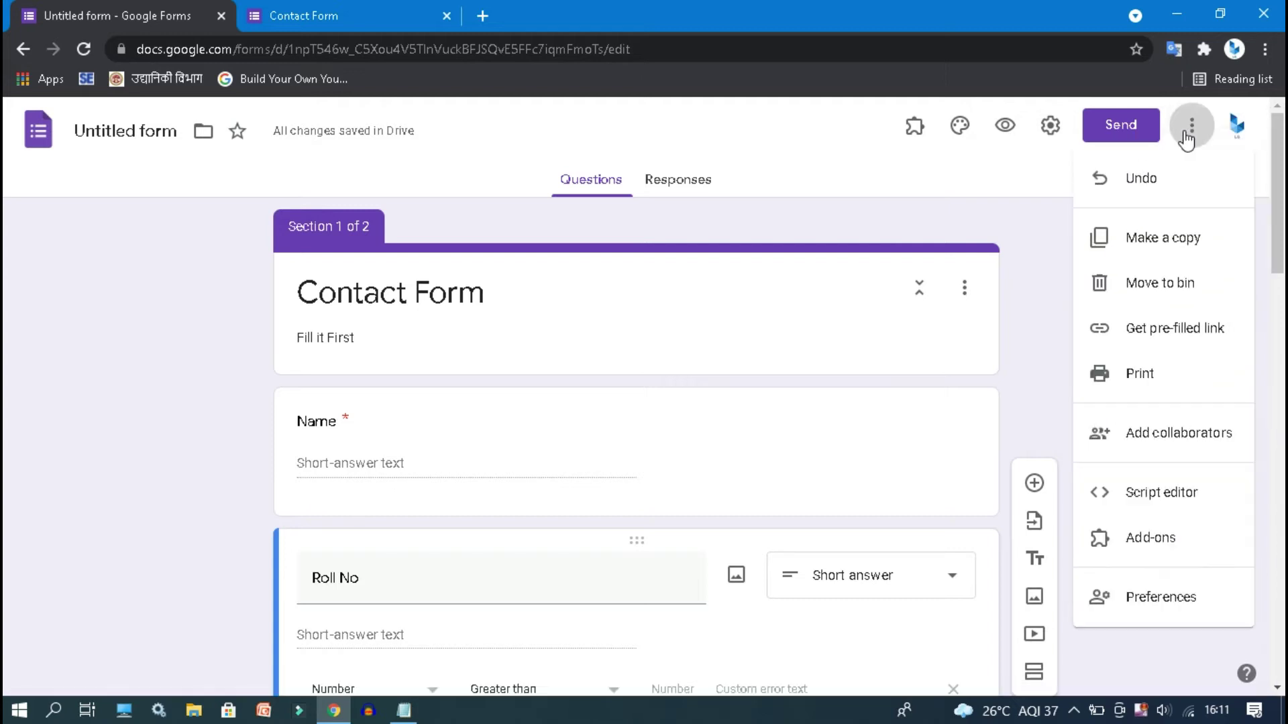
pyautogui.click(1059, 131)
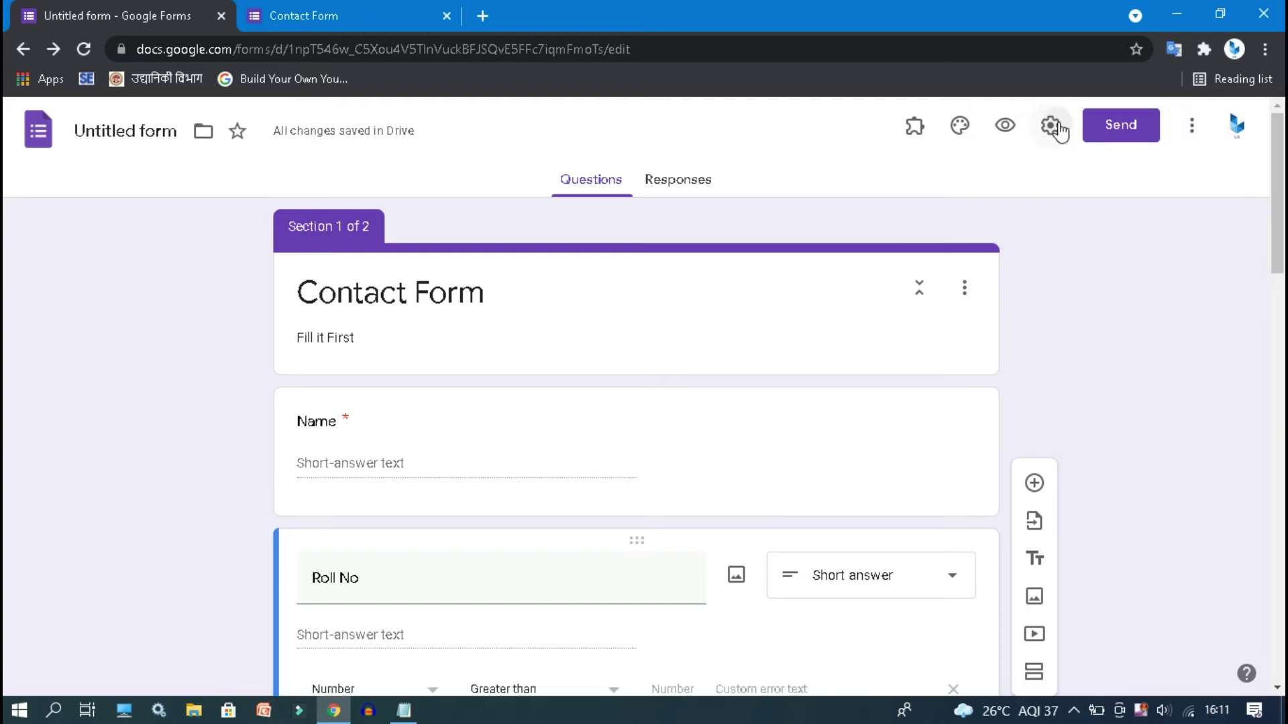
pyautogui.click(1059, 129)
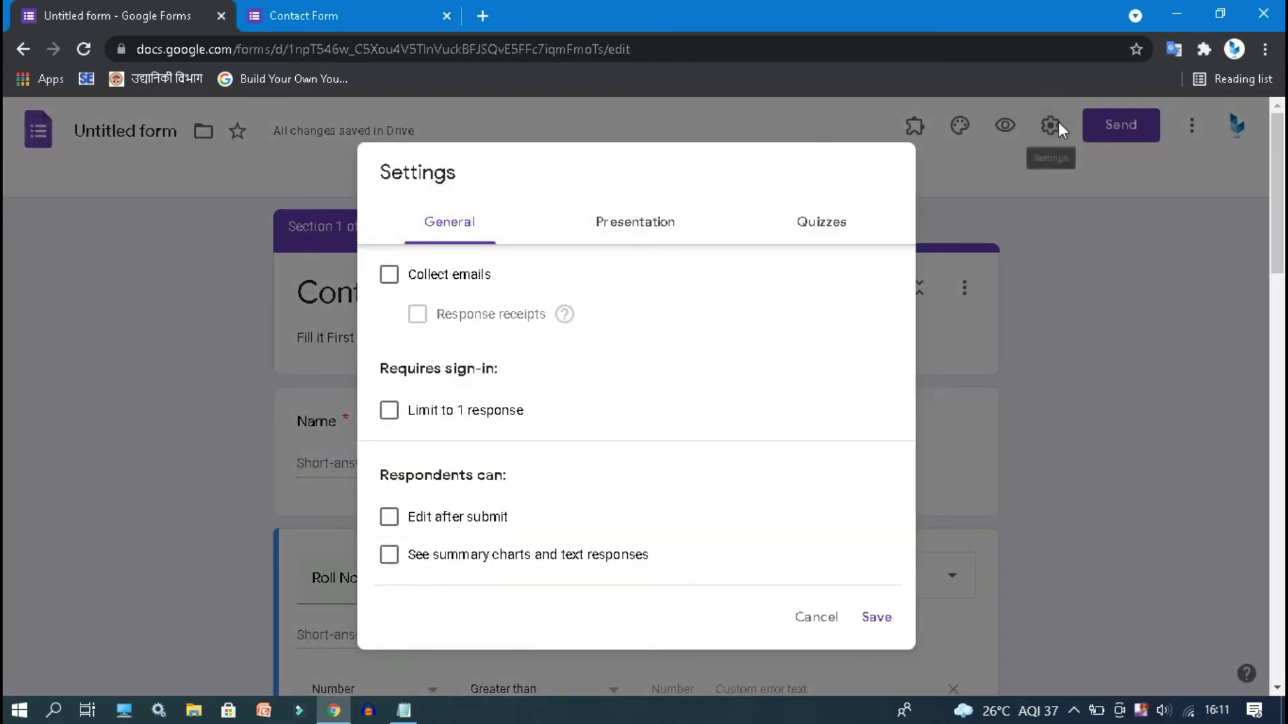
pyautogui.click(822, 225)
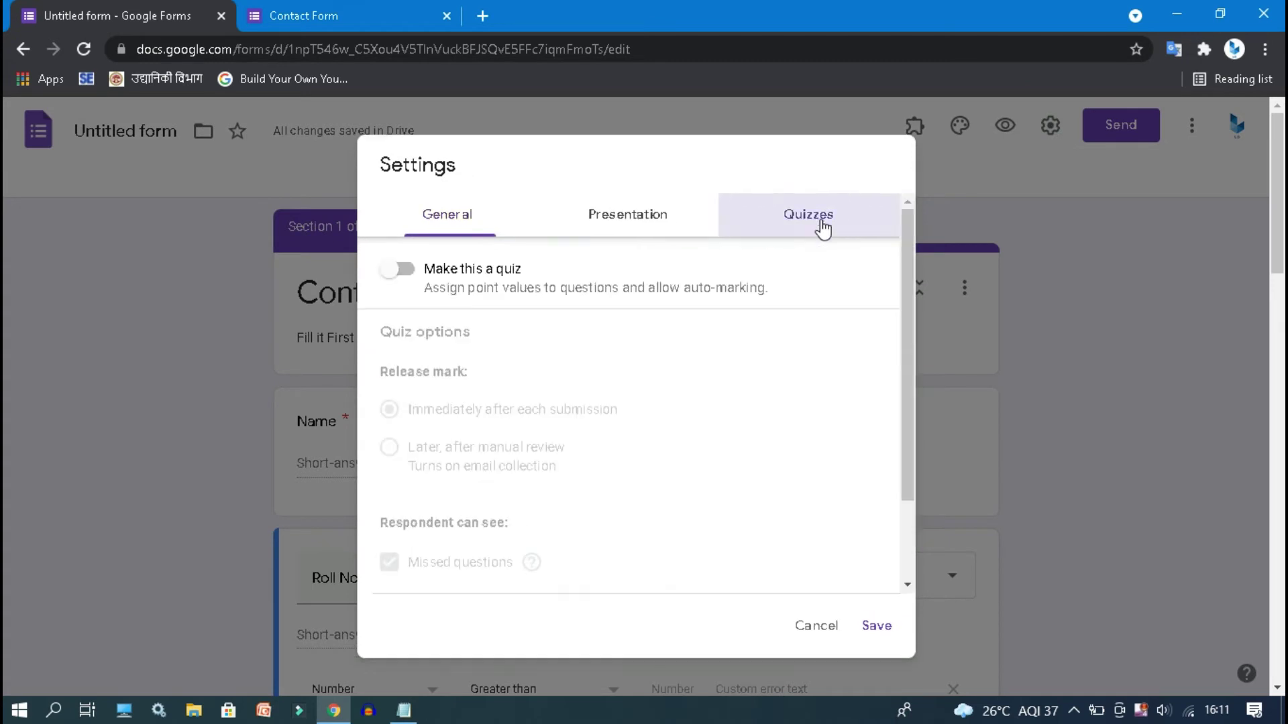
pyautogui.click(406, 270)
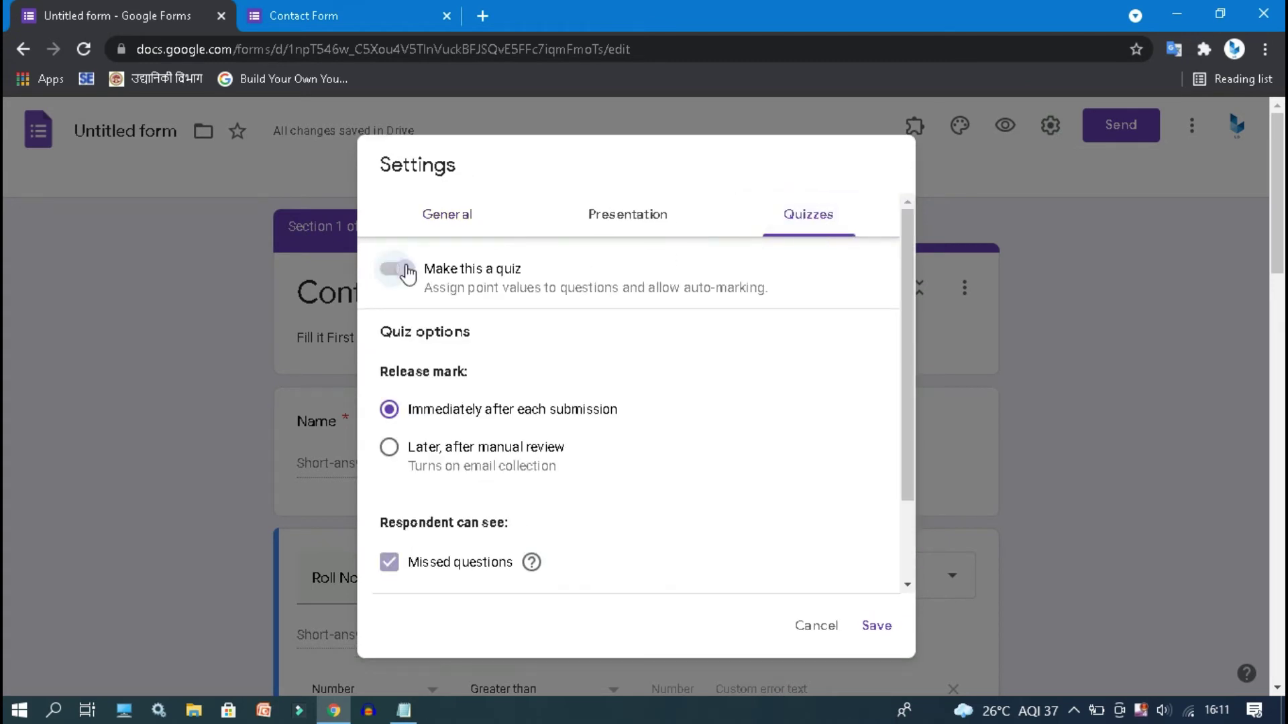
pyautogui.click(883, 624)
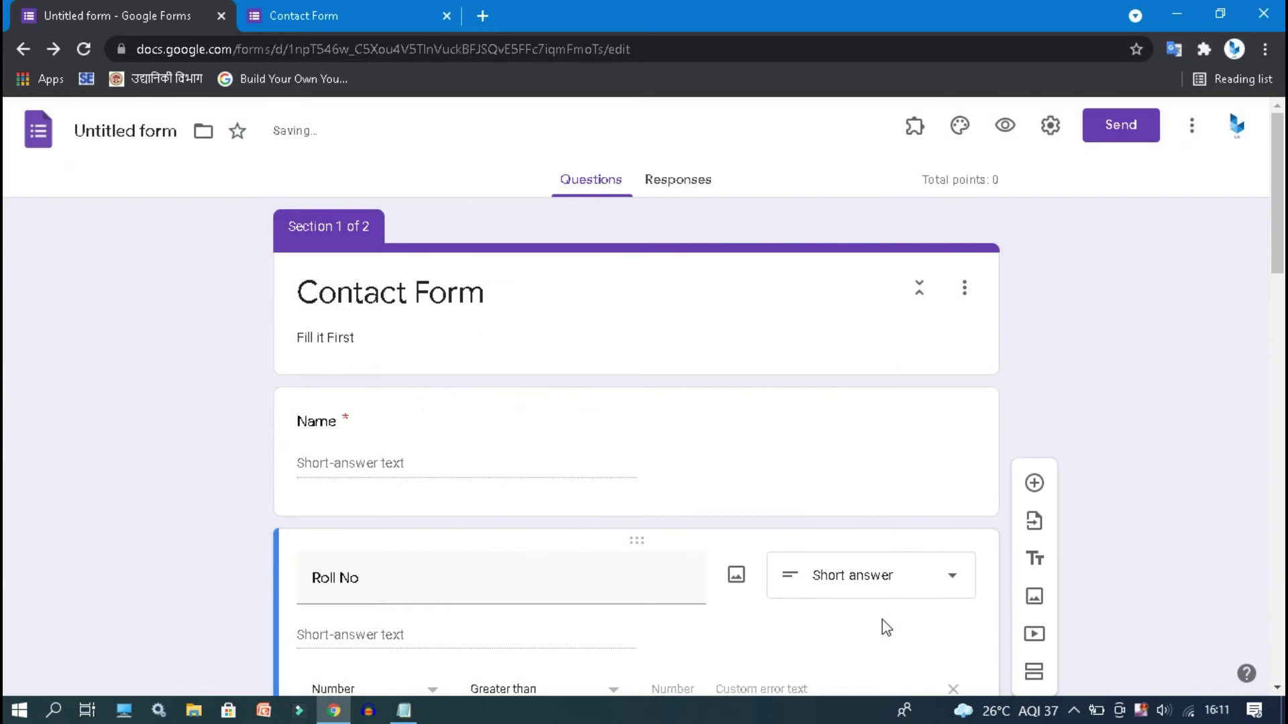
# - Set the Capital of India answer key to New Delhi, worth 1 point
pyautogui.moveTo(1278, 234); pyautogui.dragTo(1282, 427)
pyautogui.click(767, 483)
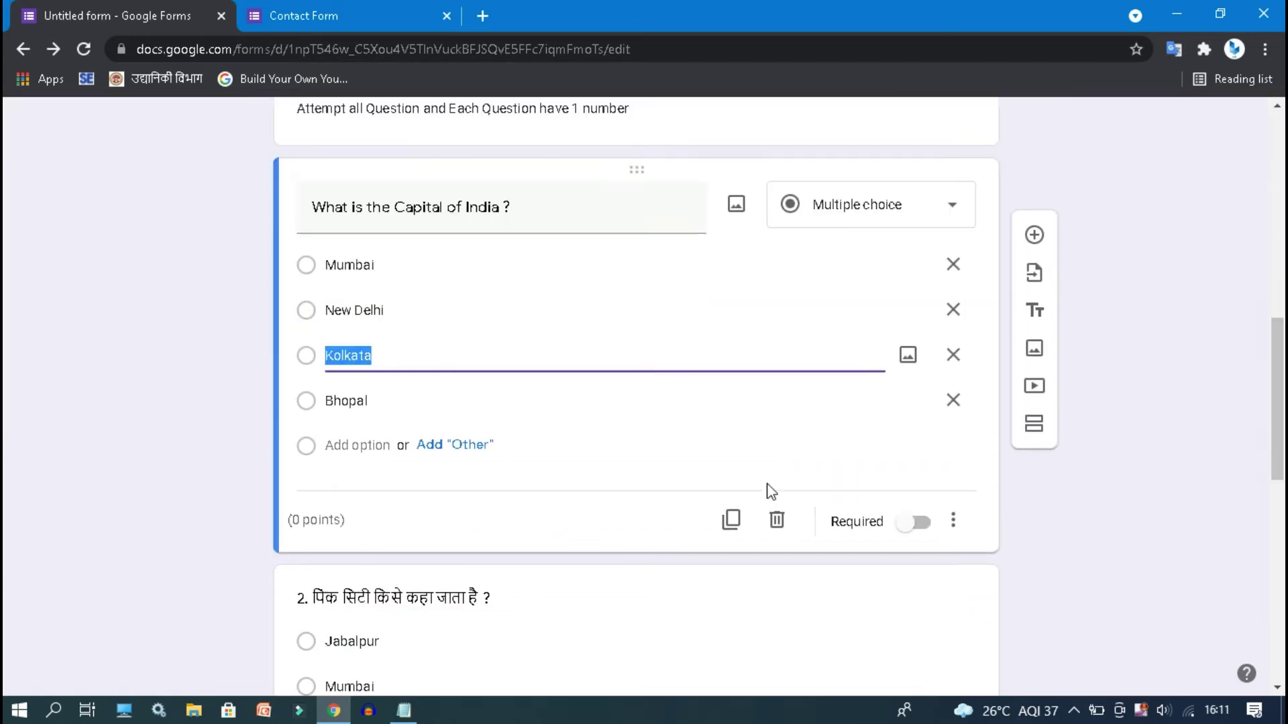
pyautogui.click(78, 47)
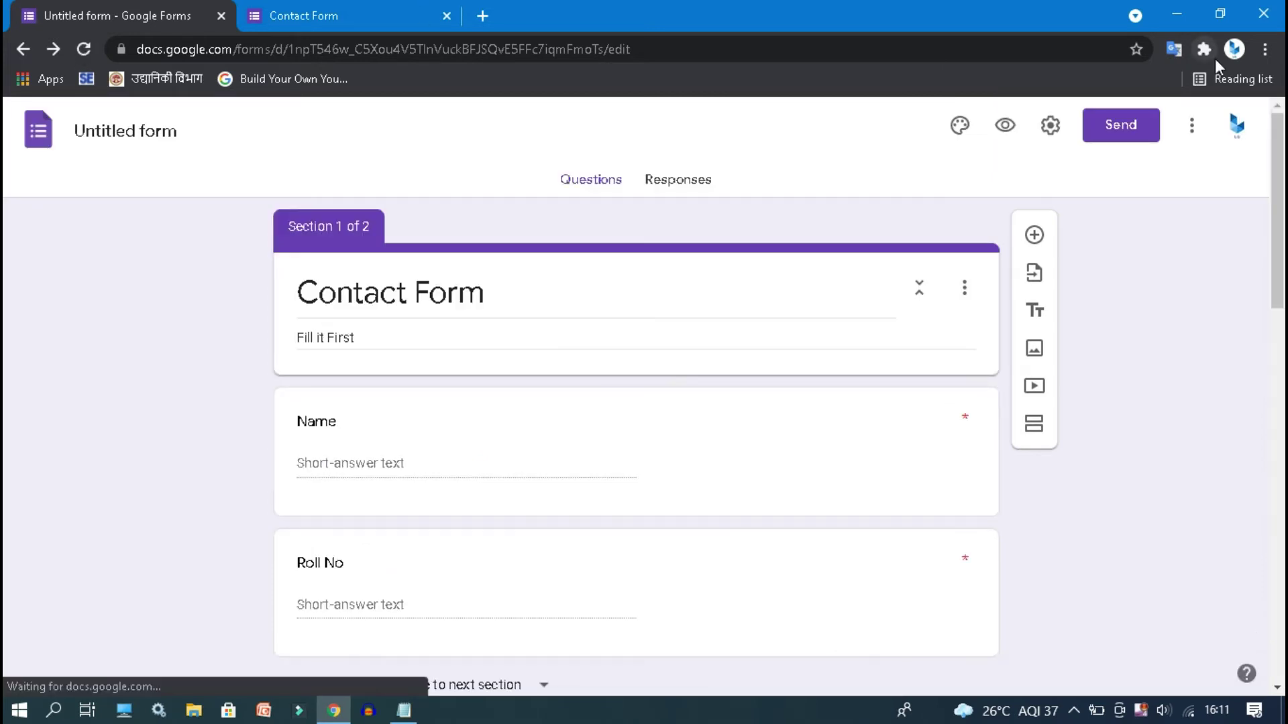
pyautogui.moveTo(1281, 240); pyautogui.dragTo(1283, 458)
pyautogui.click(578, 312)
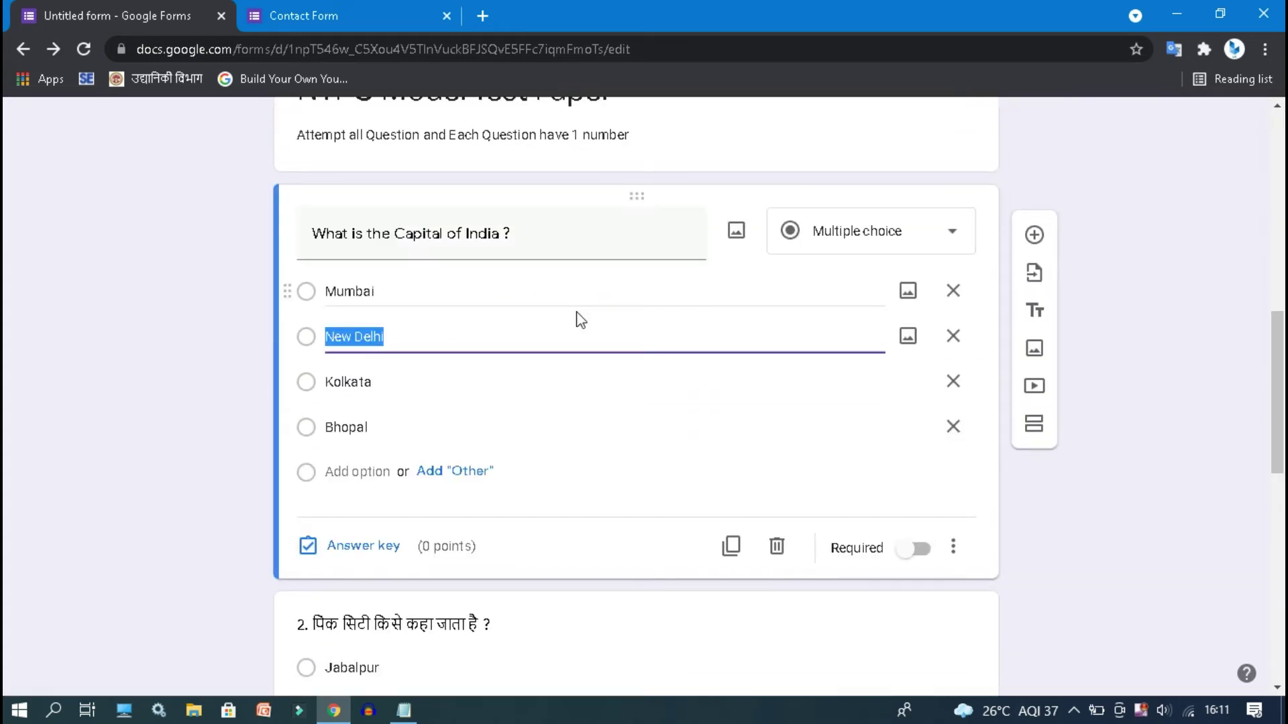
pyautogui.click(354, 556)
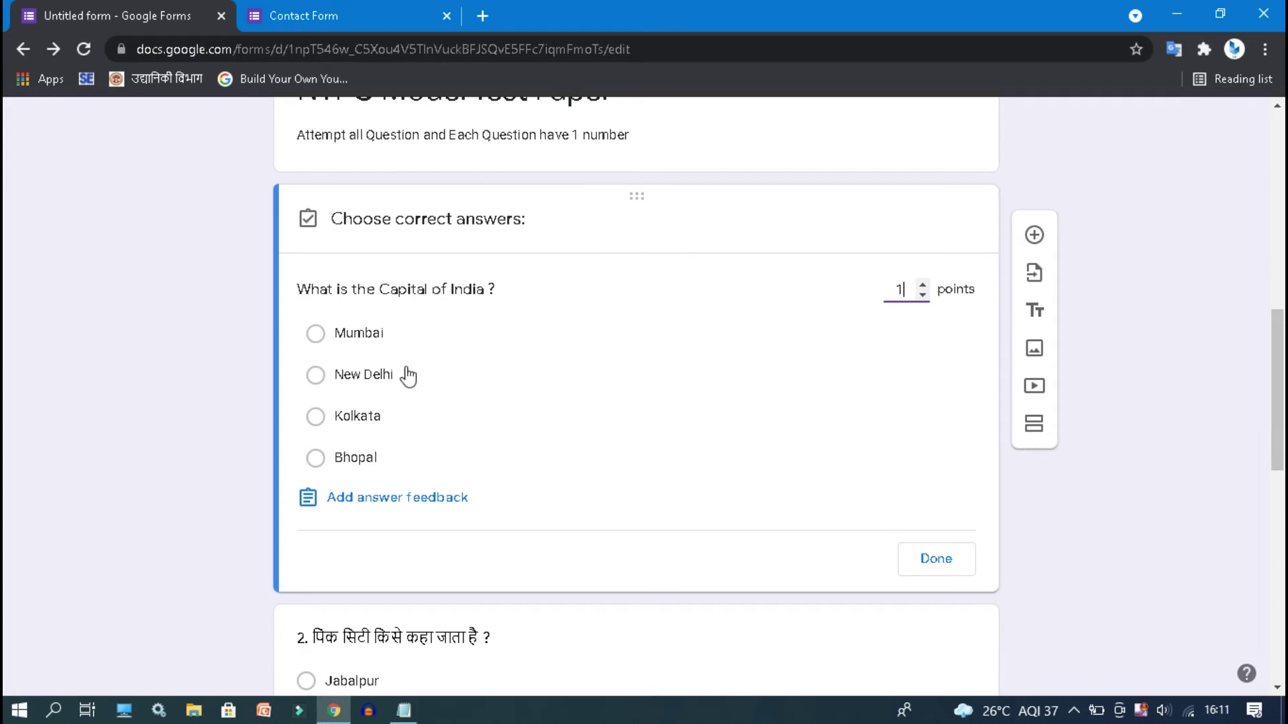
pyautogui.click(384, 381)
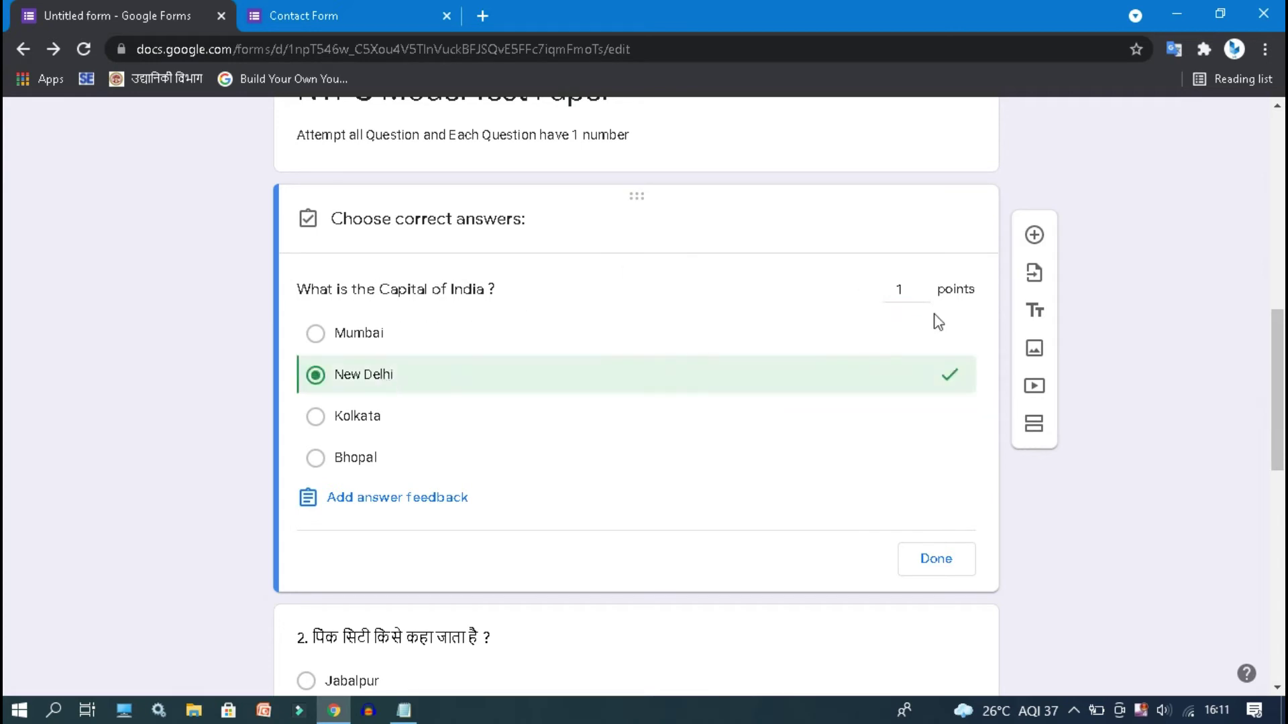
pyautogui.click(935, 561)
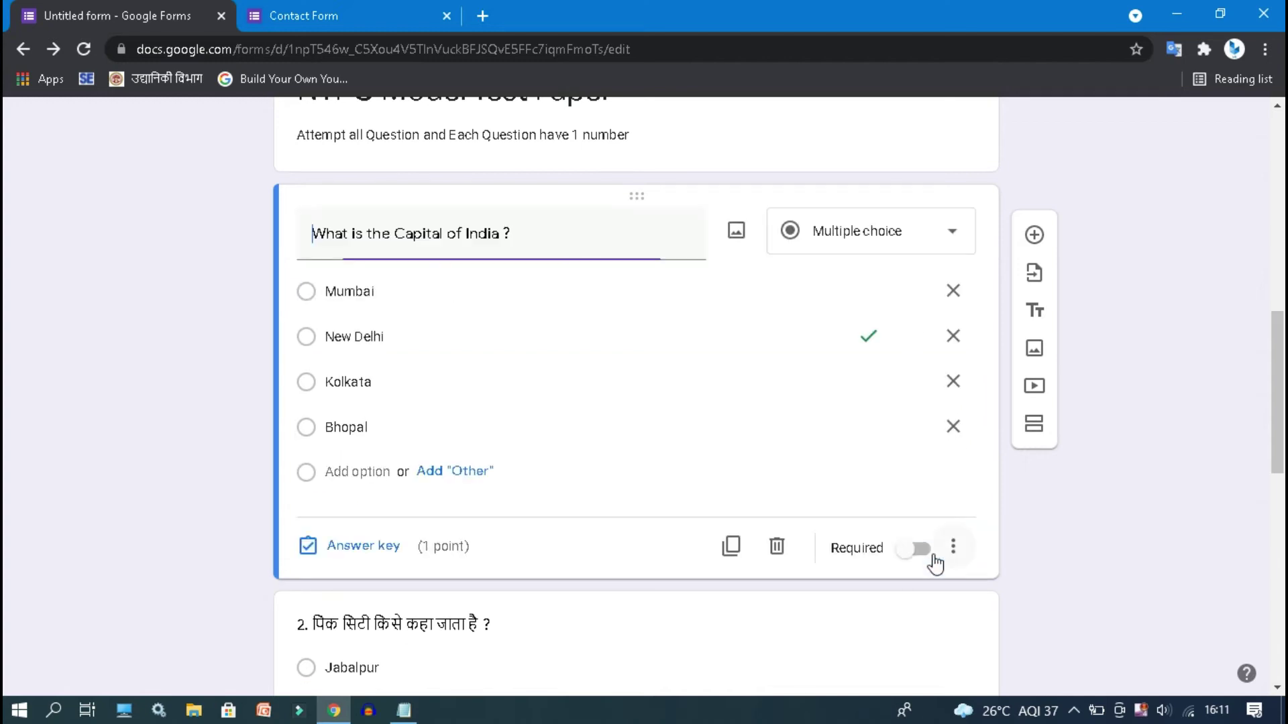
pyautogui.moveTo(1275, 372); pyautogui.dragTo(1282, 465)
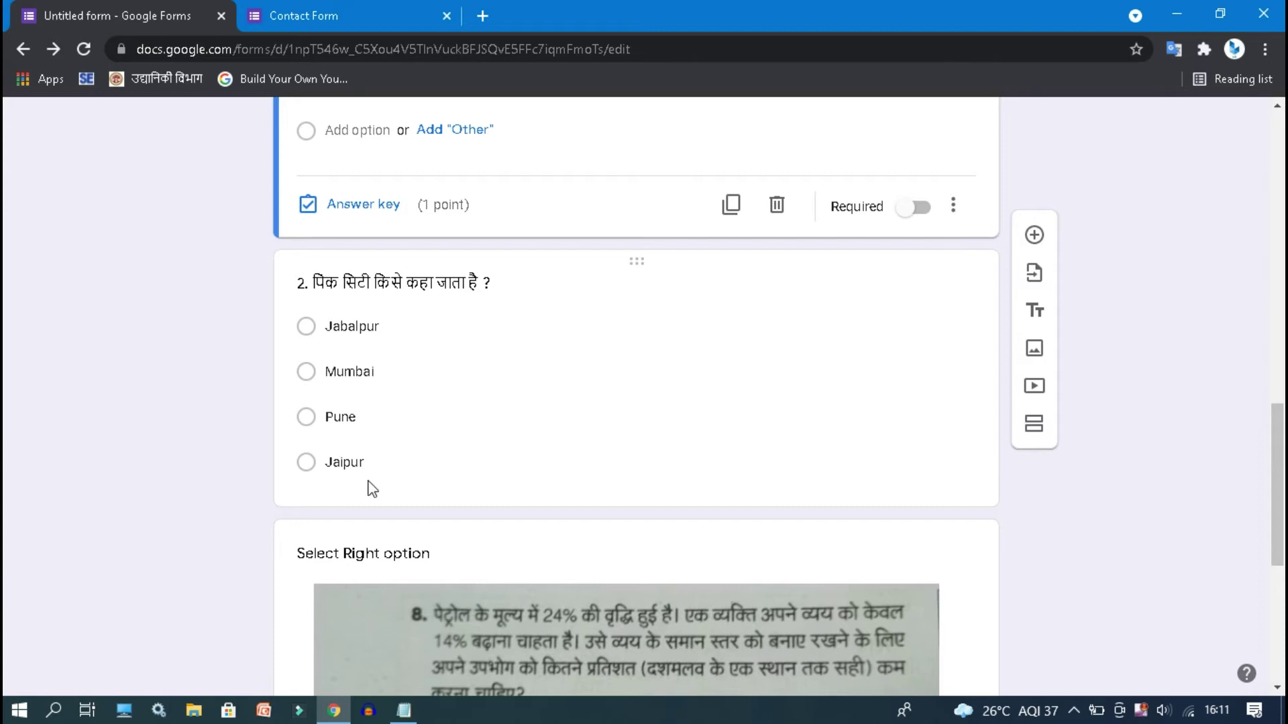
# - Set question 2's answer key to Jaipur, worth 1 point
pyautogui.click(412, 469)
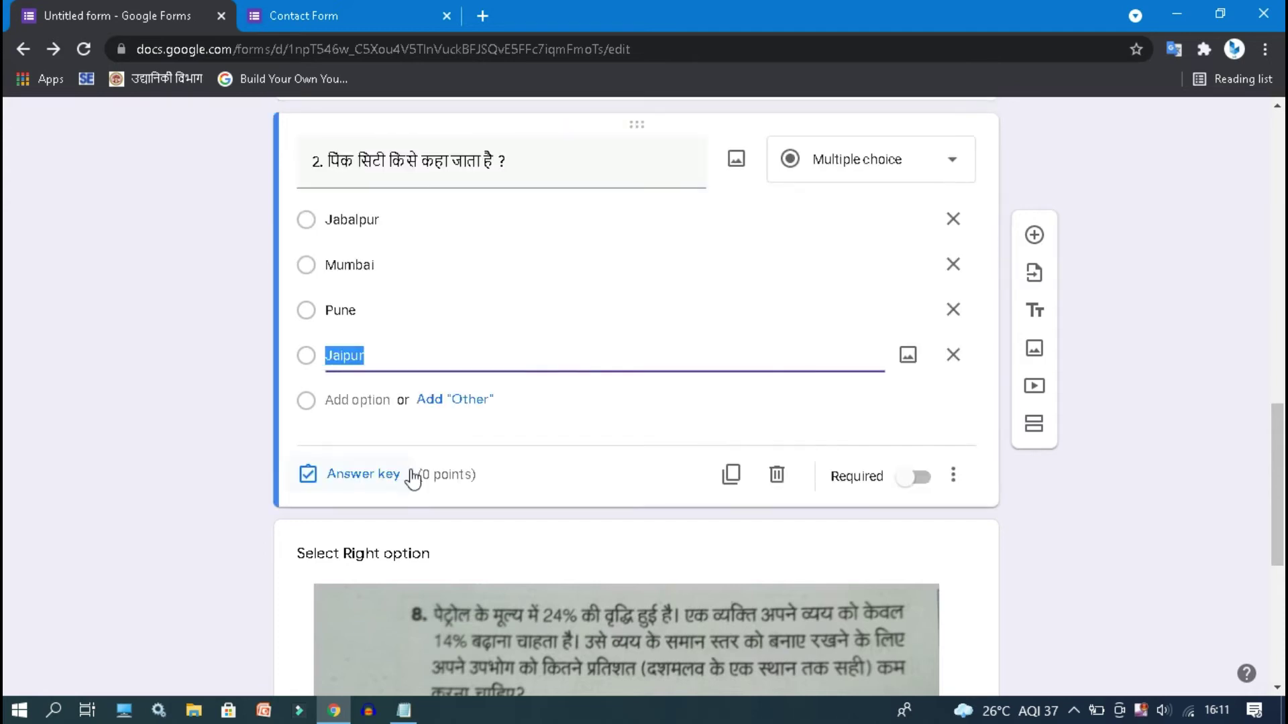
pyautogui.click(368, 482)
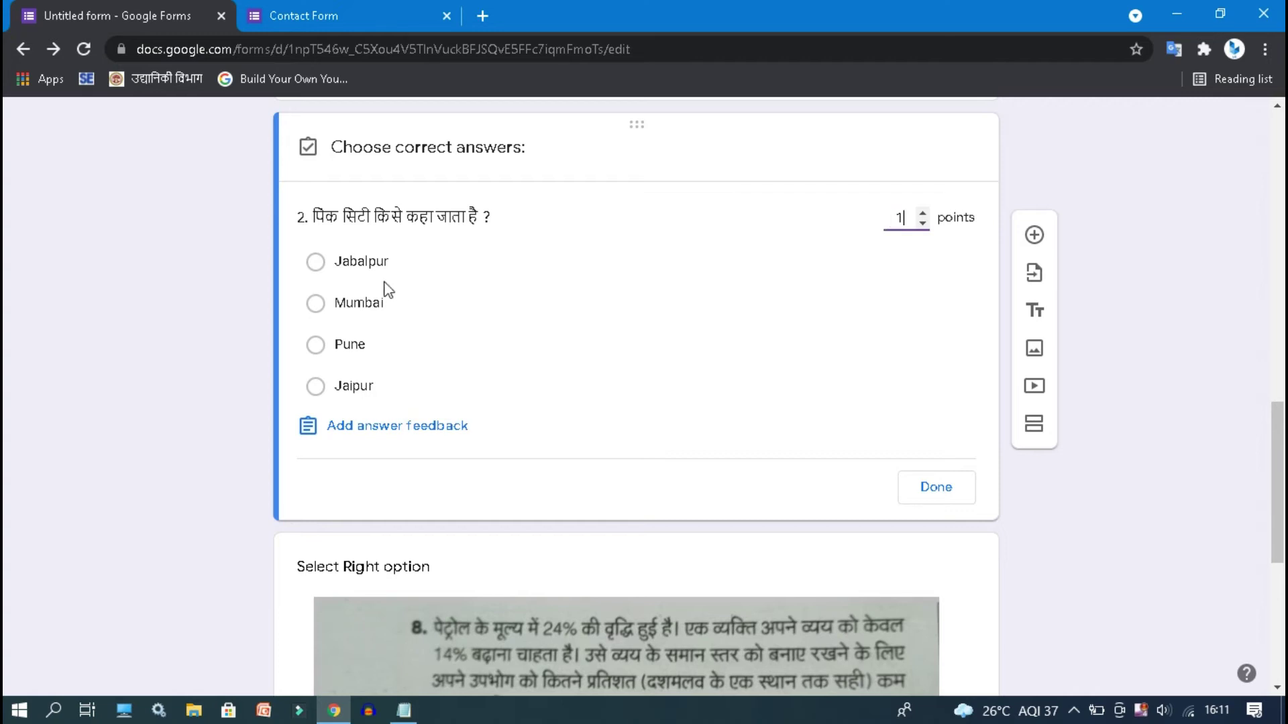
pyautogui.click(348, 399)
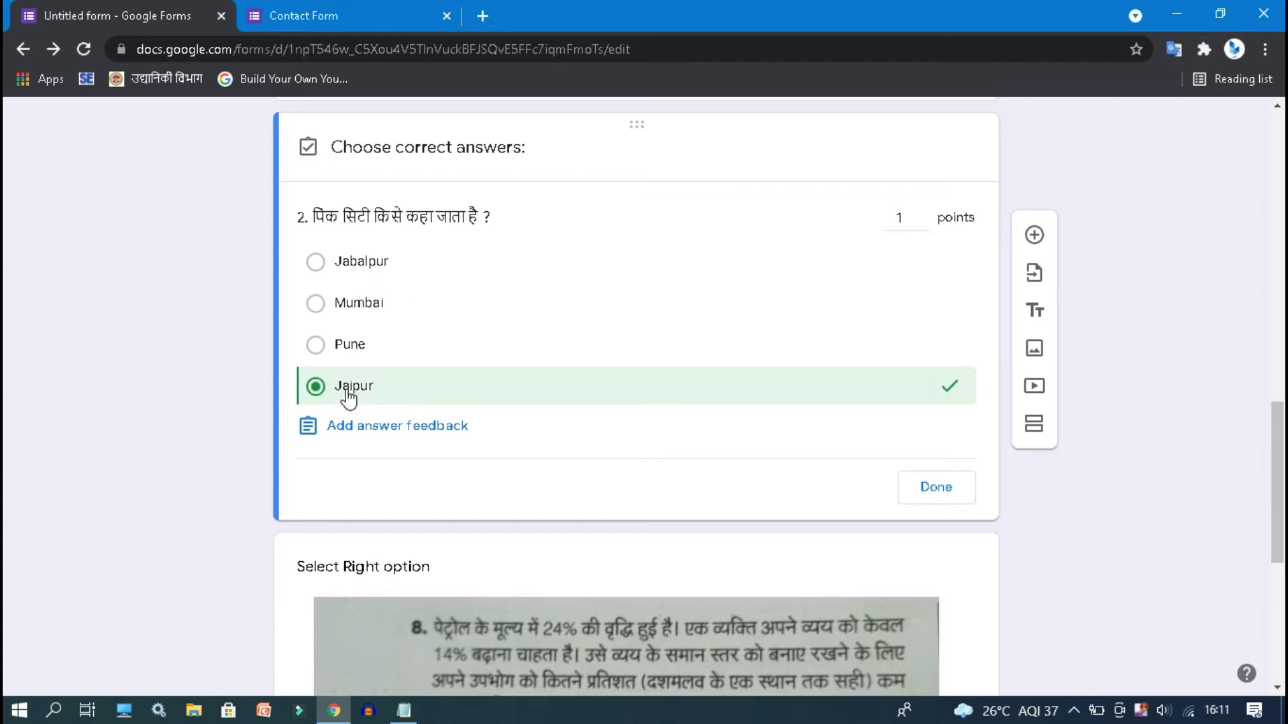
pyautogui.click(928, 488)
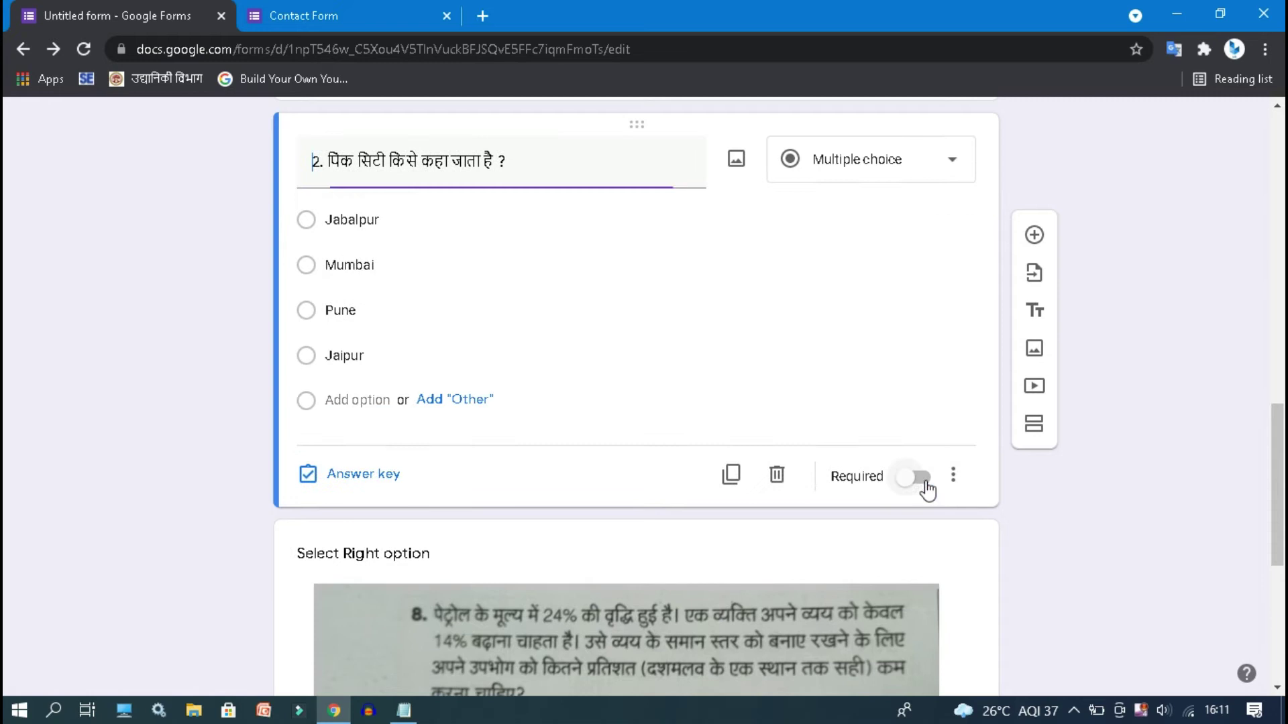
pyautogui.moveTo(1282, 491); pyautogui.dragTo(1258, 591)
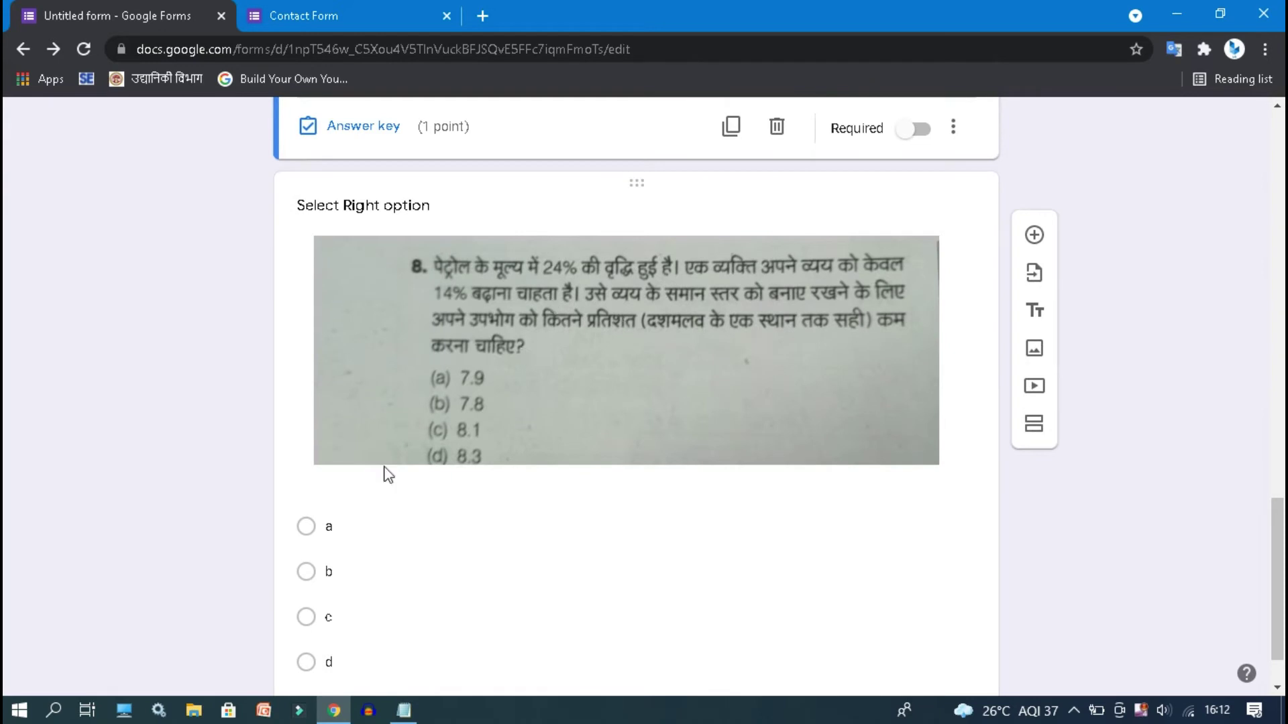
# - Mark option c correct on the Select Right option image question, worth 2 points
pyautogui.click(497, 575)
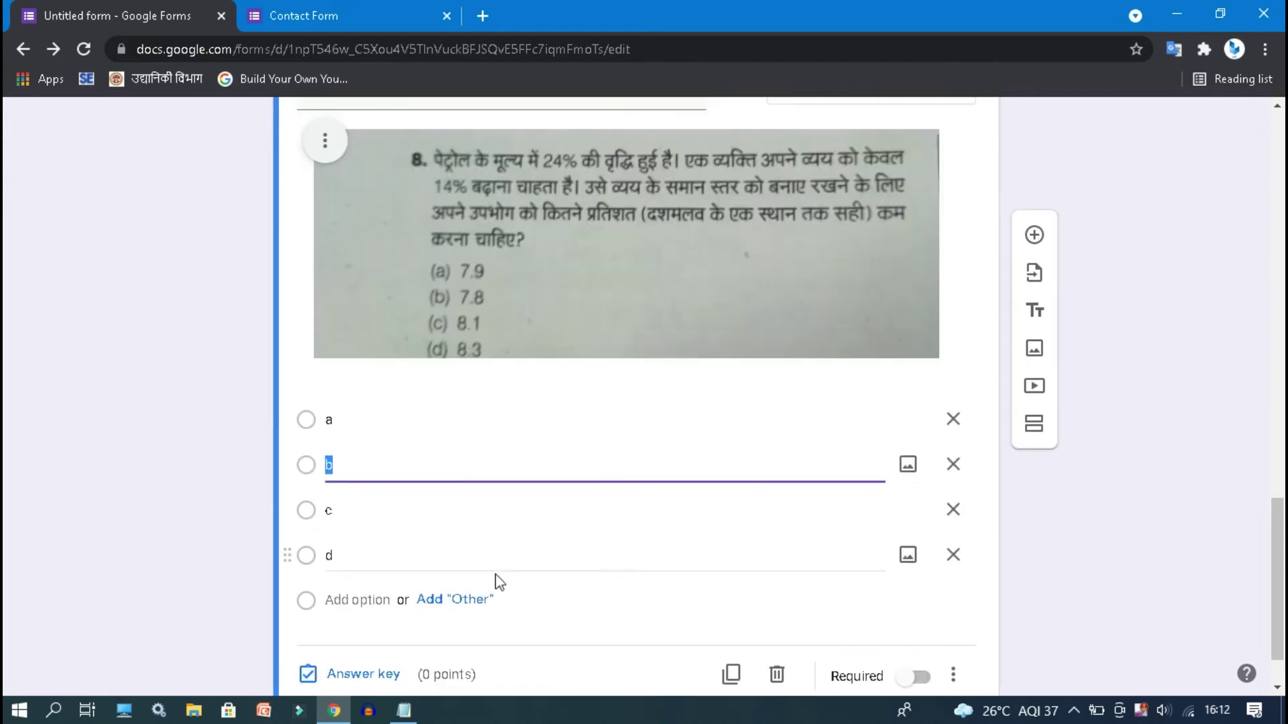
pyautogui.scroll(-2, 1281, 551)
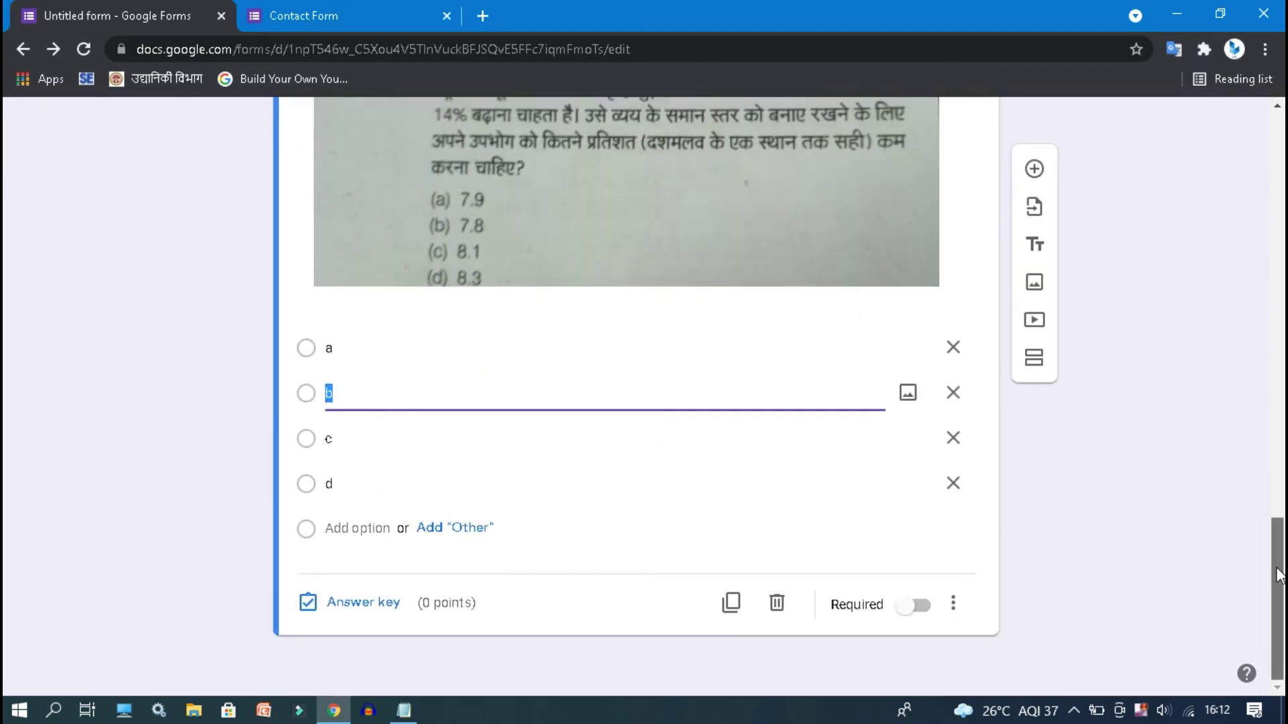
pyautogui.click(383, 603)
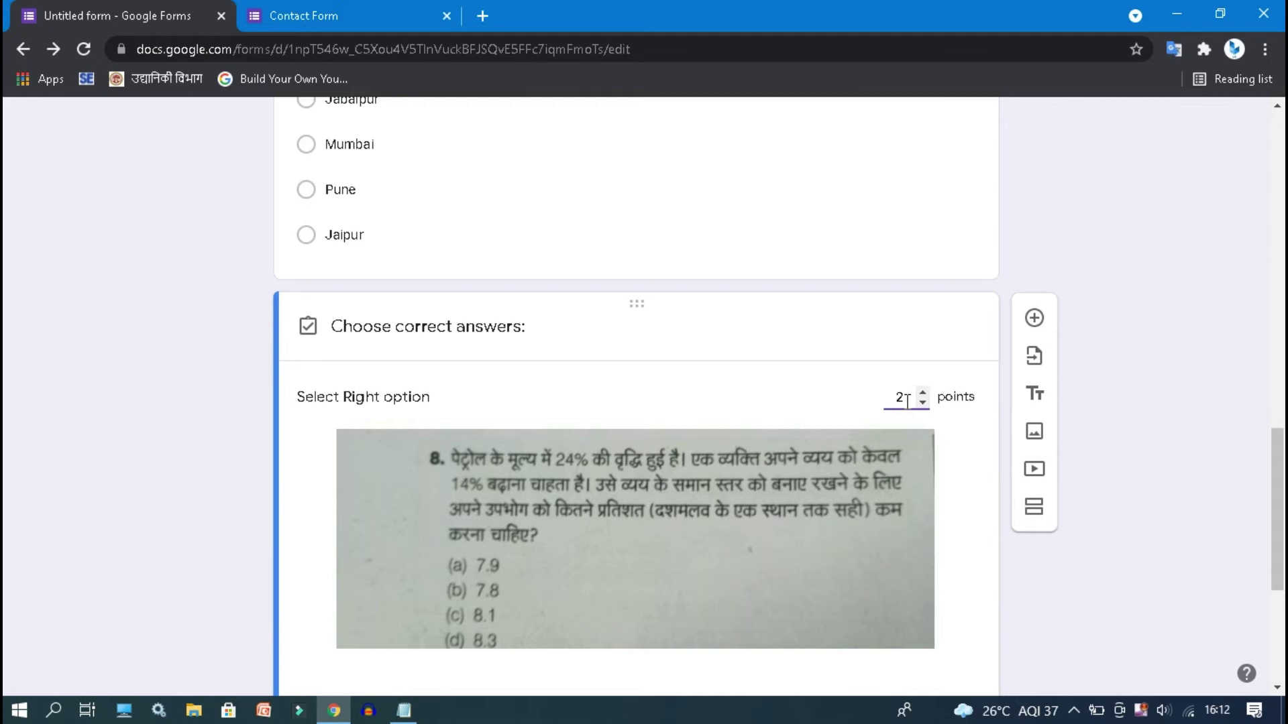
pyautogui.moveTo(1277, 493); pyautogui.dragTo(1284, 556)
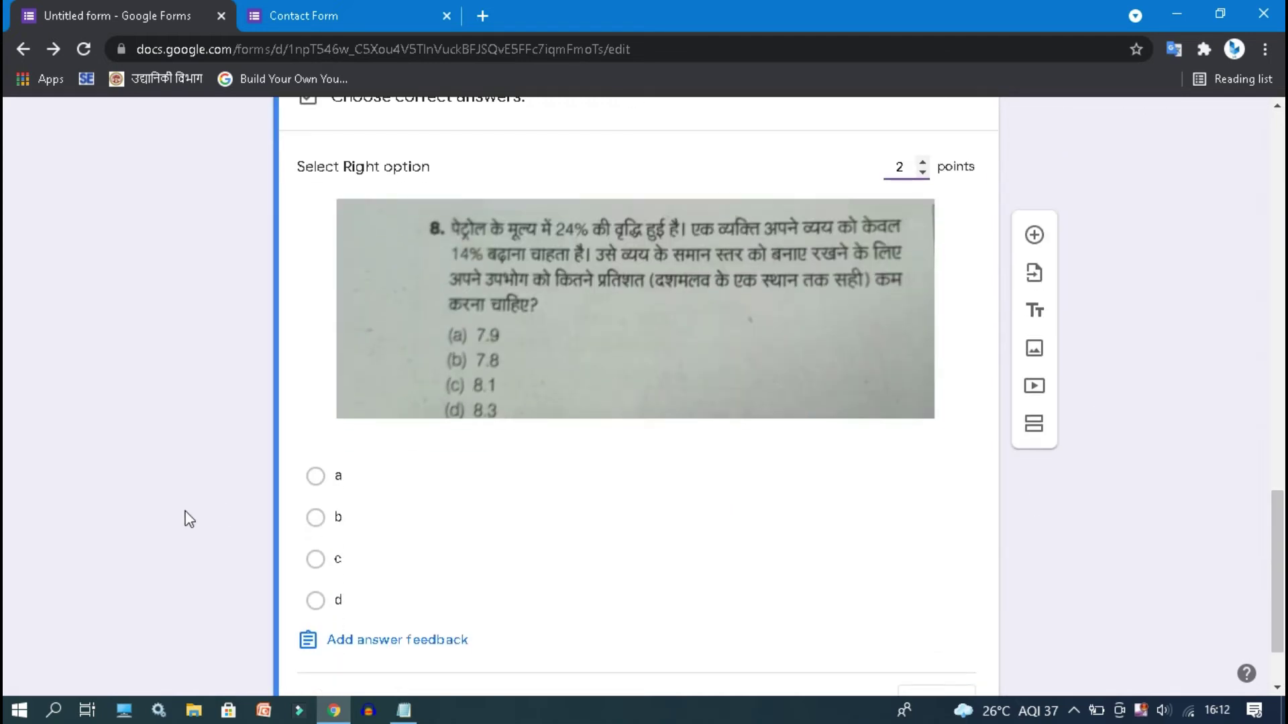
pyautogui.click(315, 562)
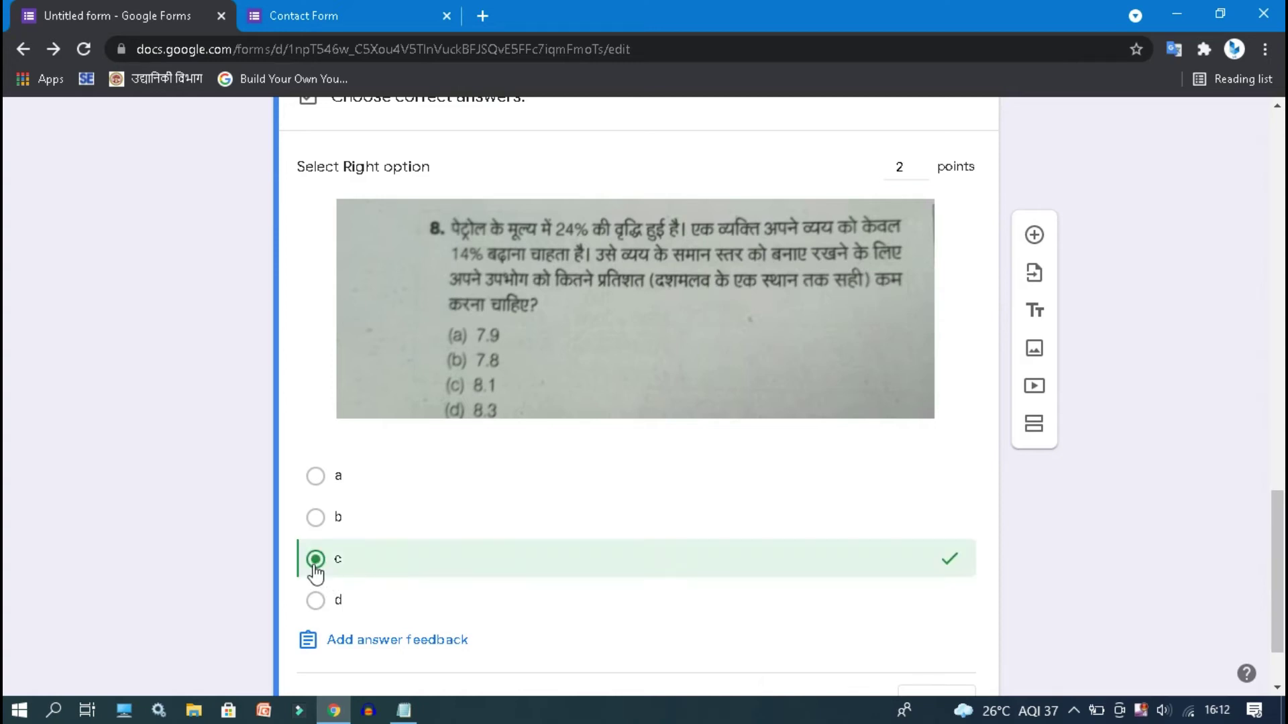
pyautogui.moveTo(1278, 570); pyautogui.dragTo(1280, 597)
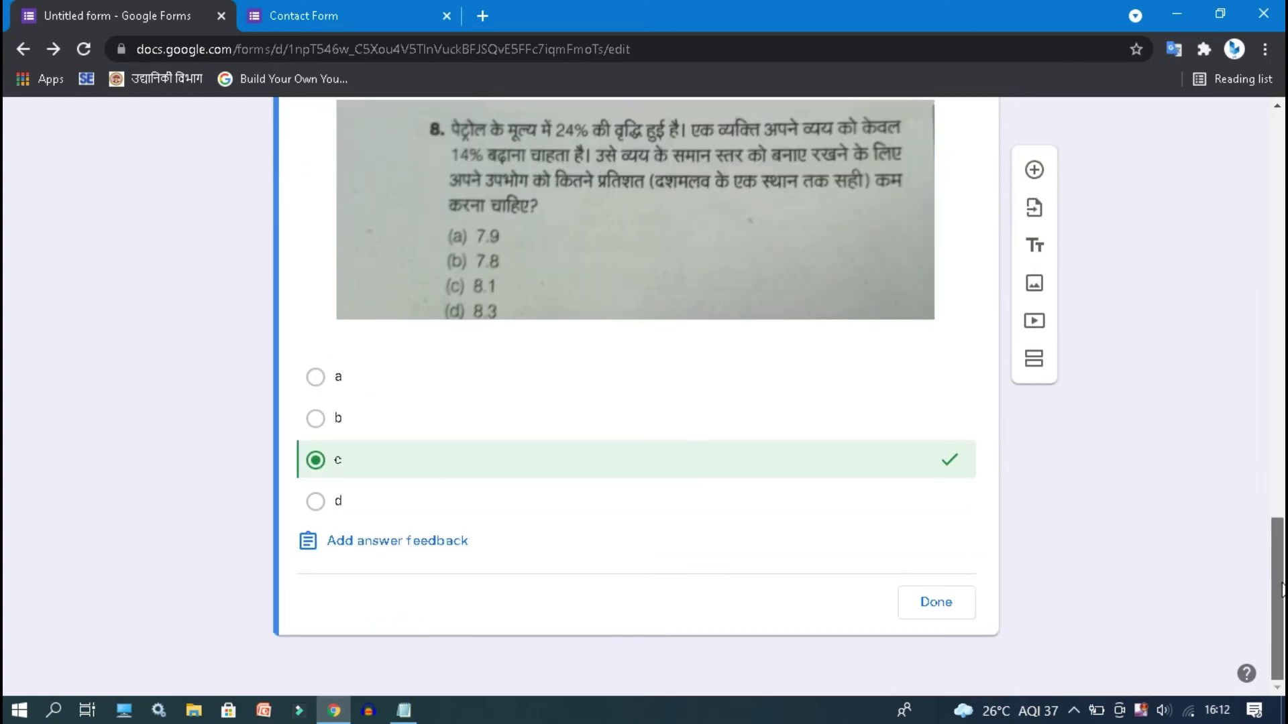
pyautogui.click(922, 614)
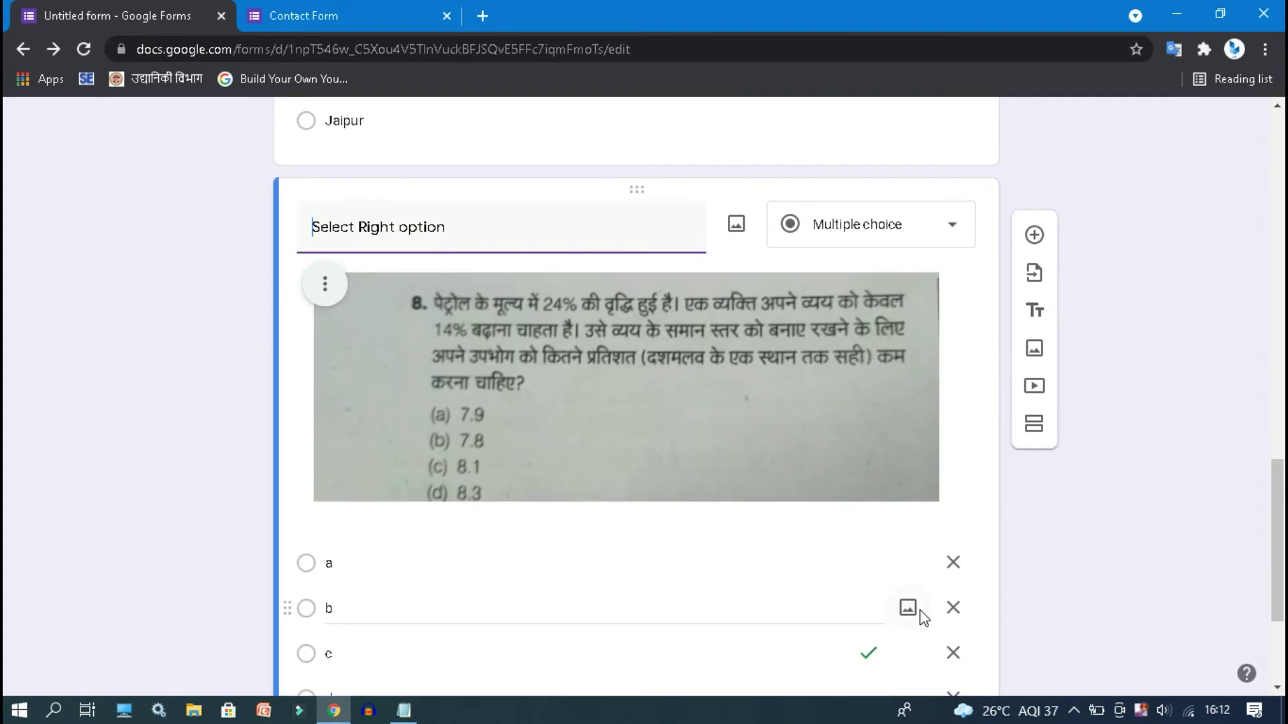
pyautogui.moveTo(1279, 563); pyautogui.dragTo(1280, 622)
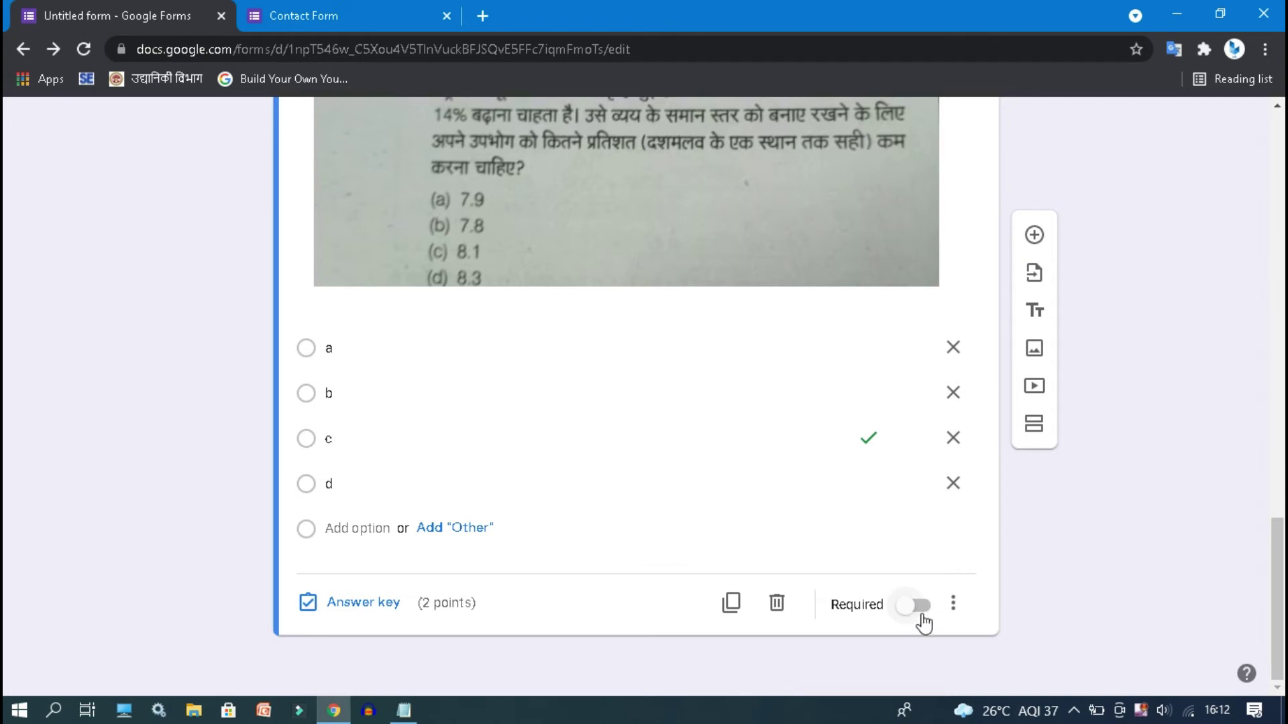
pyautogui.moveTo(1267, 567); pyautogui.dragTo(1274, 159)
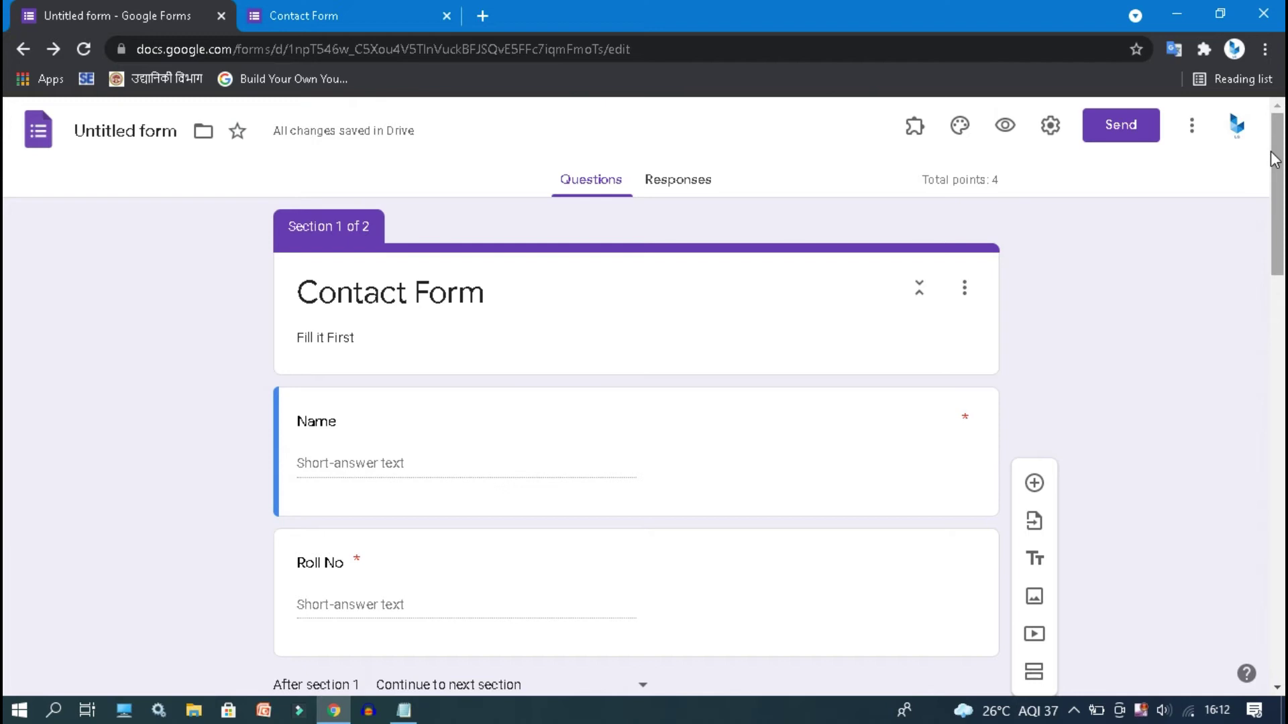
pyautogui.click(328, 8)
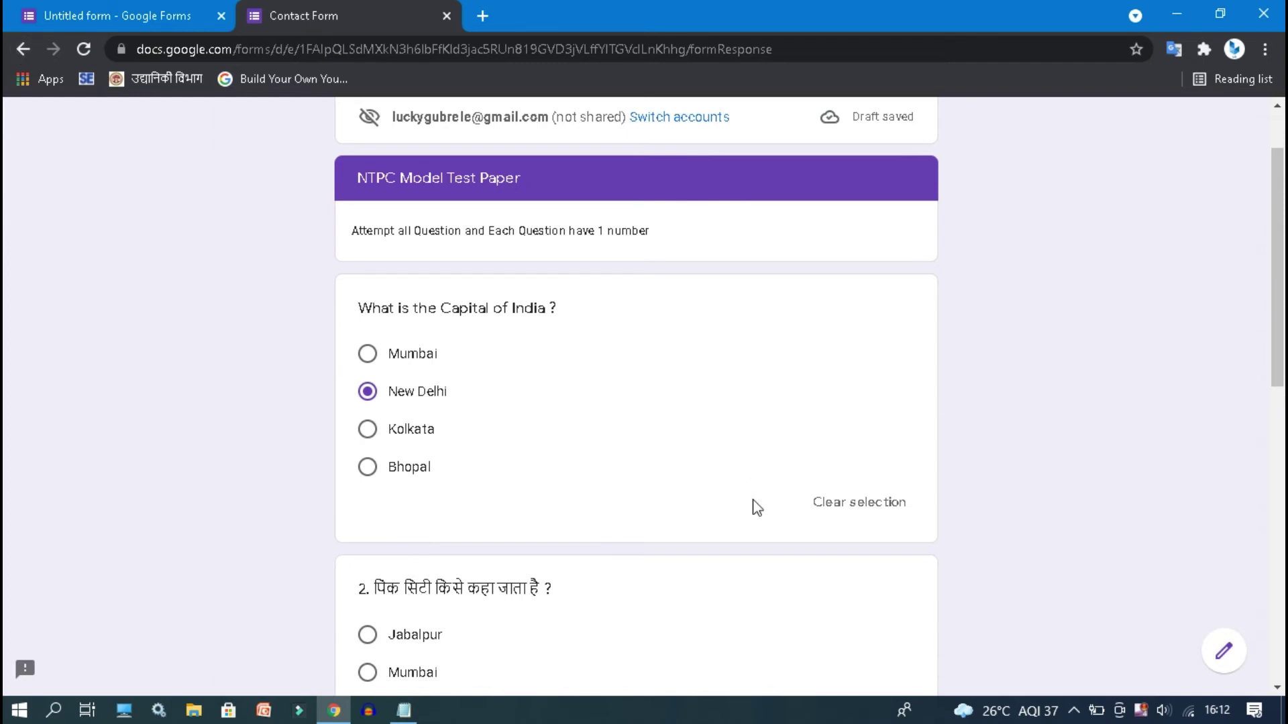
# - Close the old Contact Form response tab and open a fresh preview from the editor
pyautogui.click(34, 8)
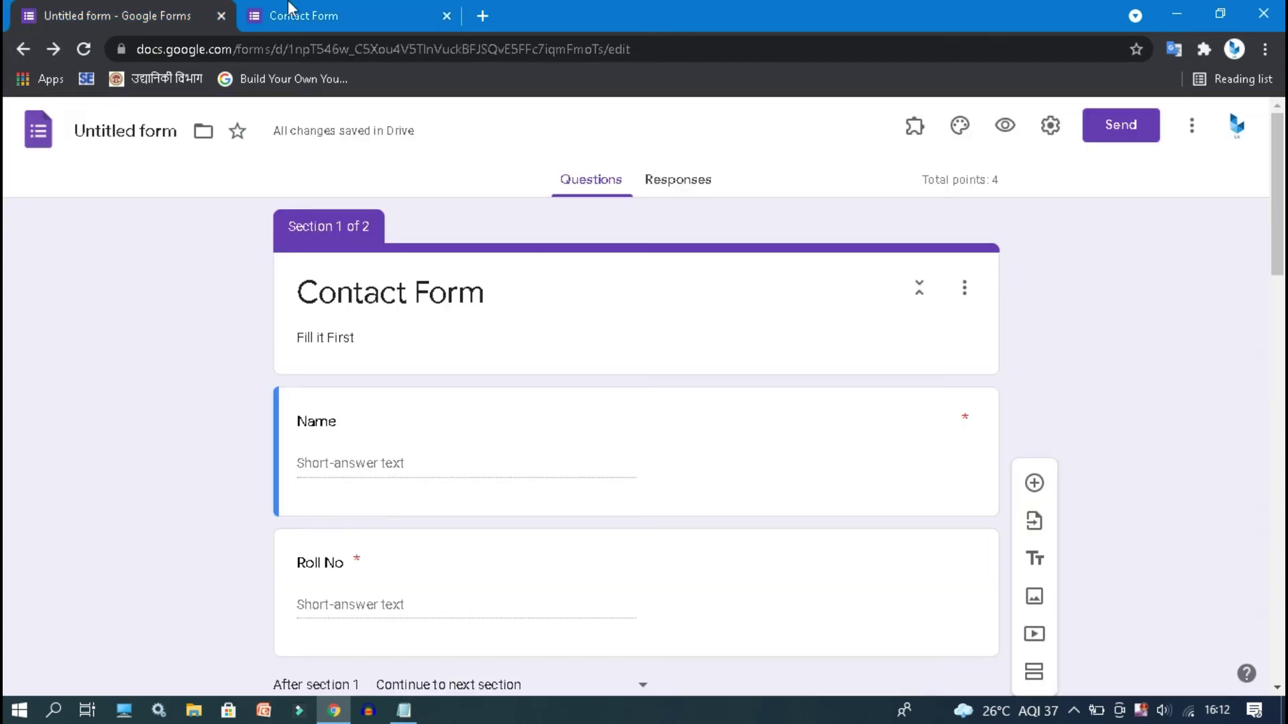
pyautogui.click(296, 8)
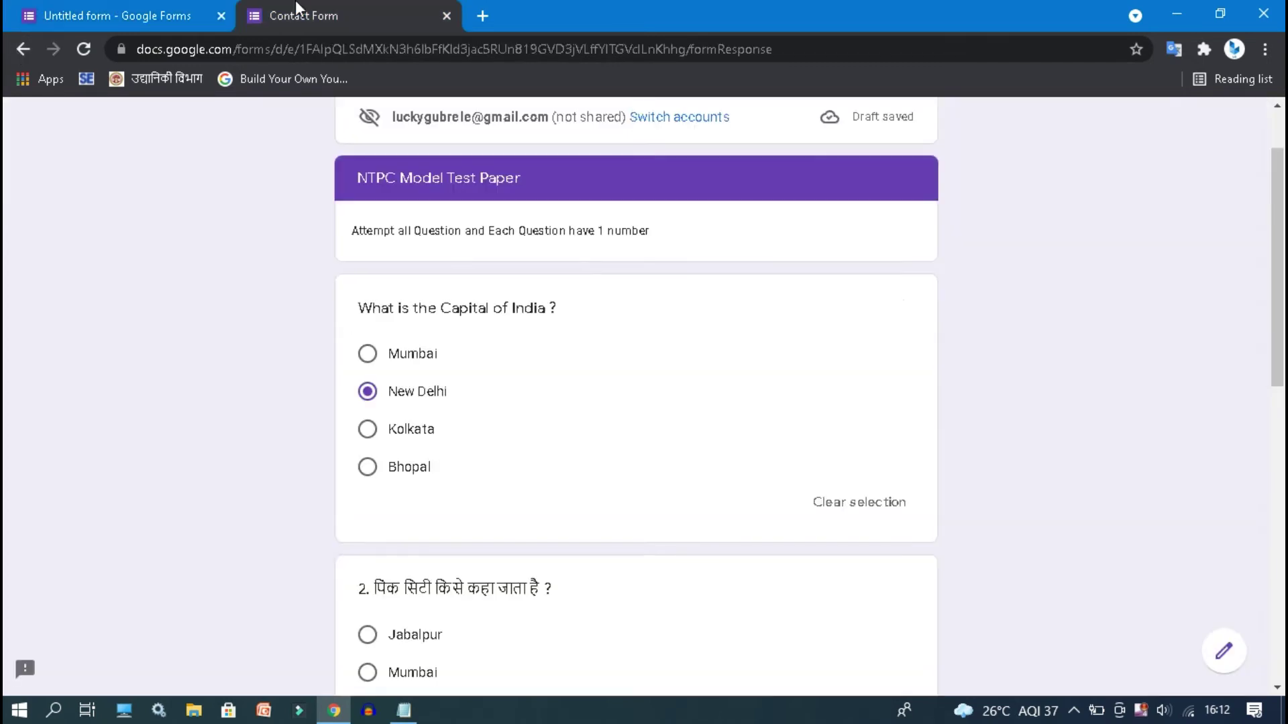
pyautogui.click(446, 16)
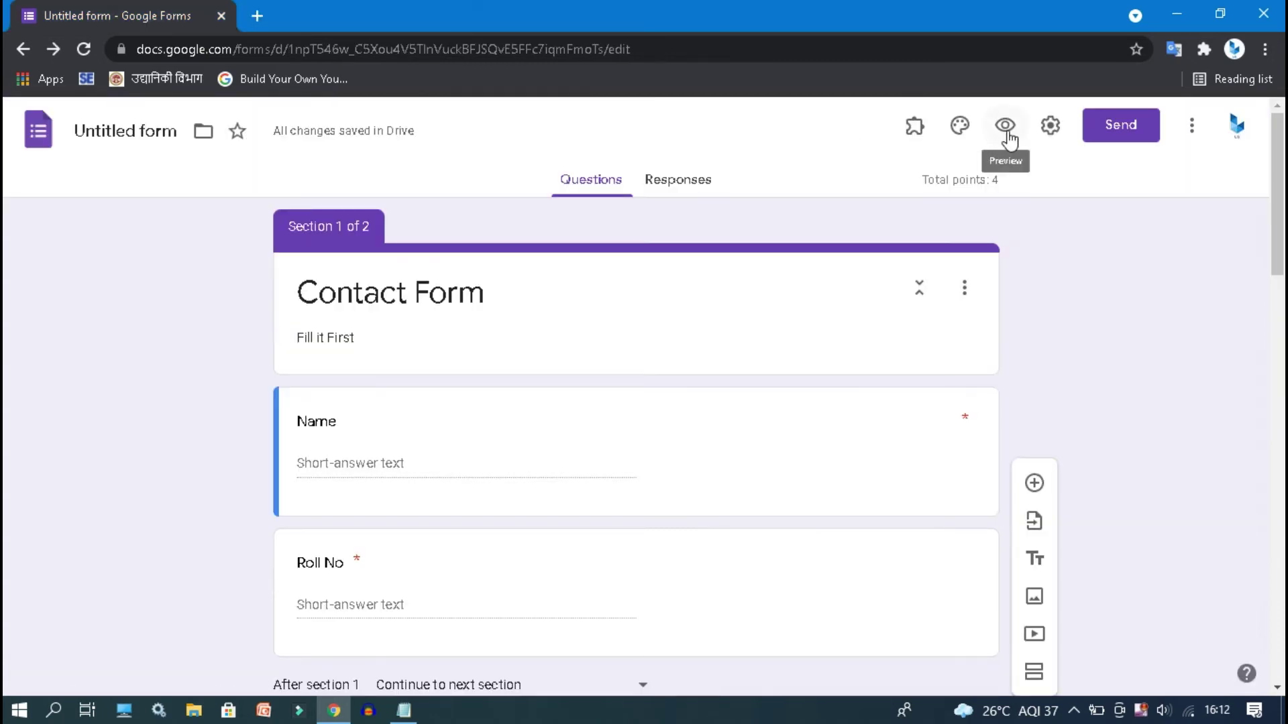
pyautogui.click(1007, 131)
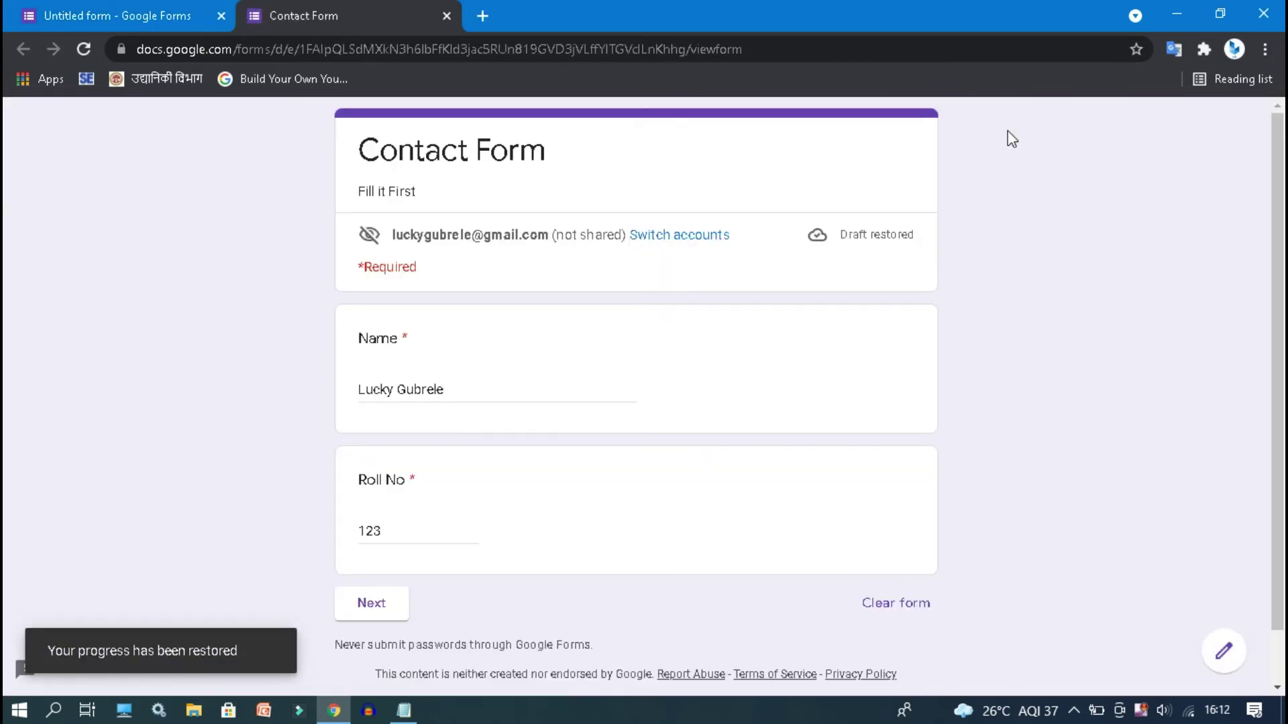
# - Enter 676 for Roll No, answer Jaipur and option b, and submit the quiz response
pyautogui.click(473, 392)
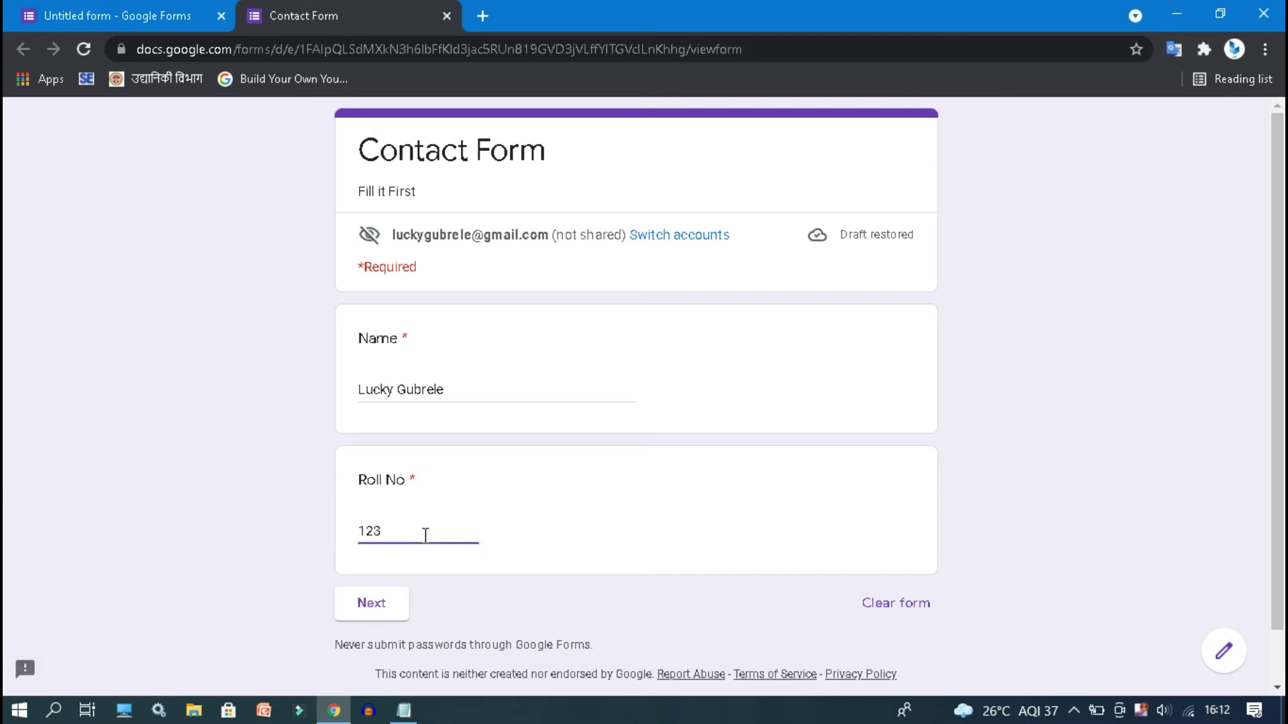
pyautogui.write('676')
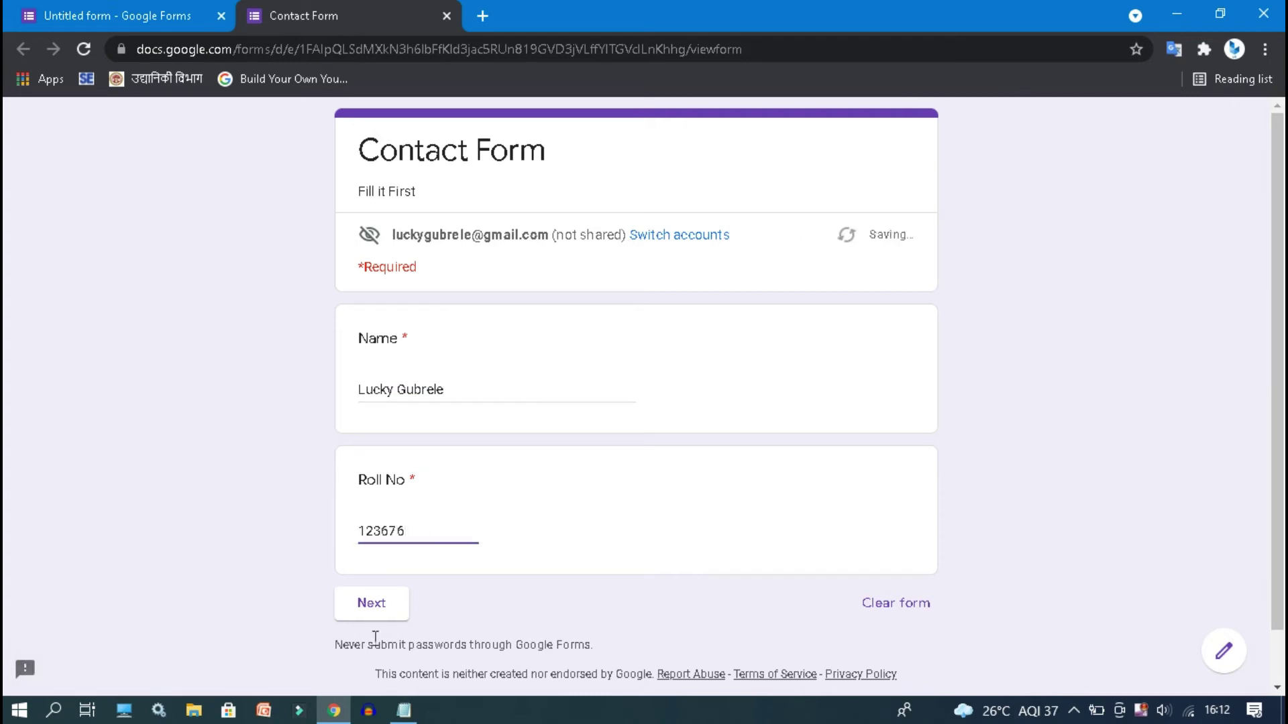
pyautogui.click(372, 613)
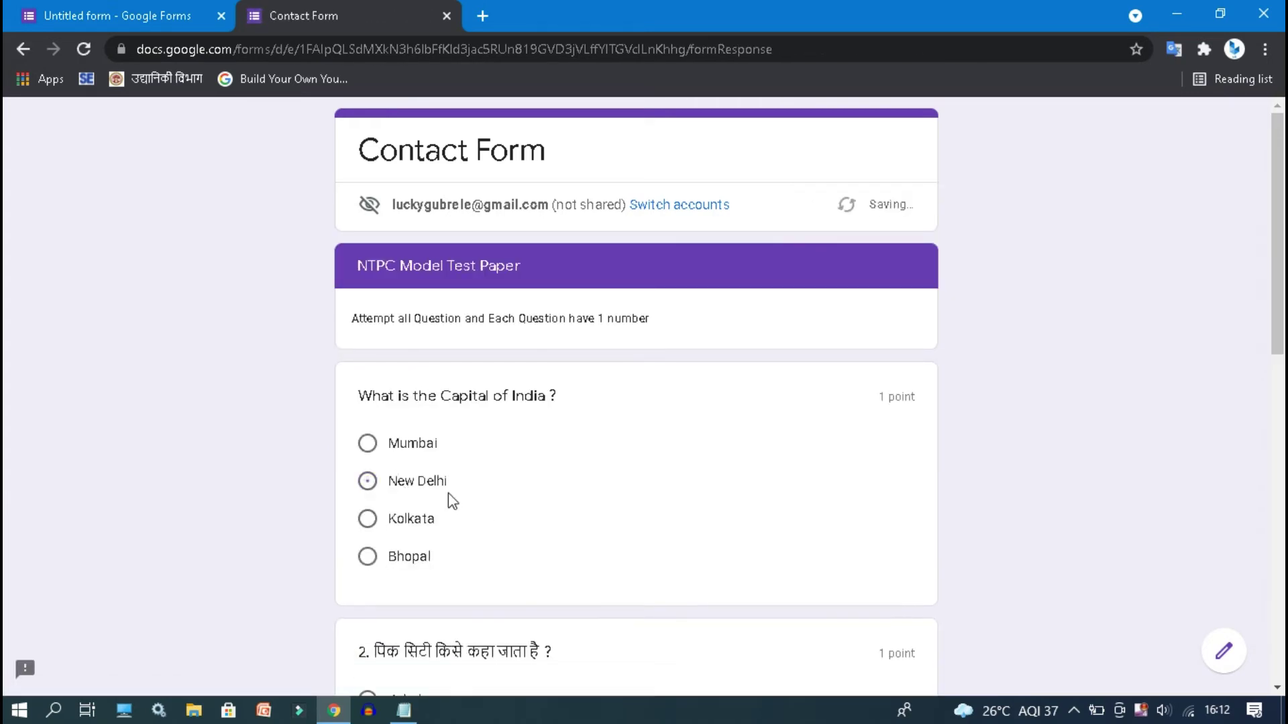
pyautogui.scroll(-5, 1280, 423)
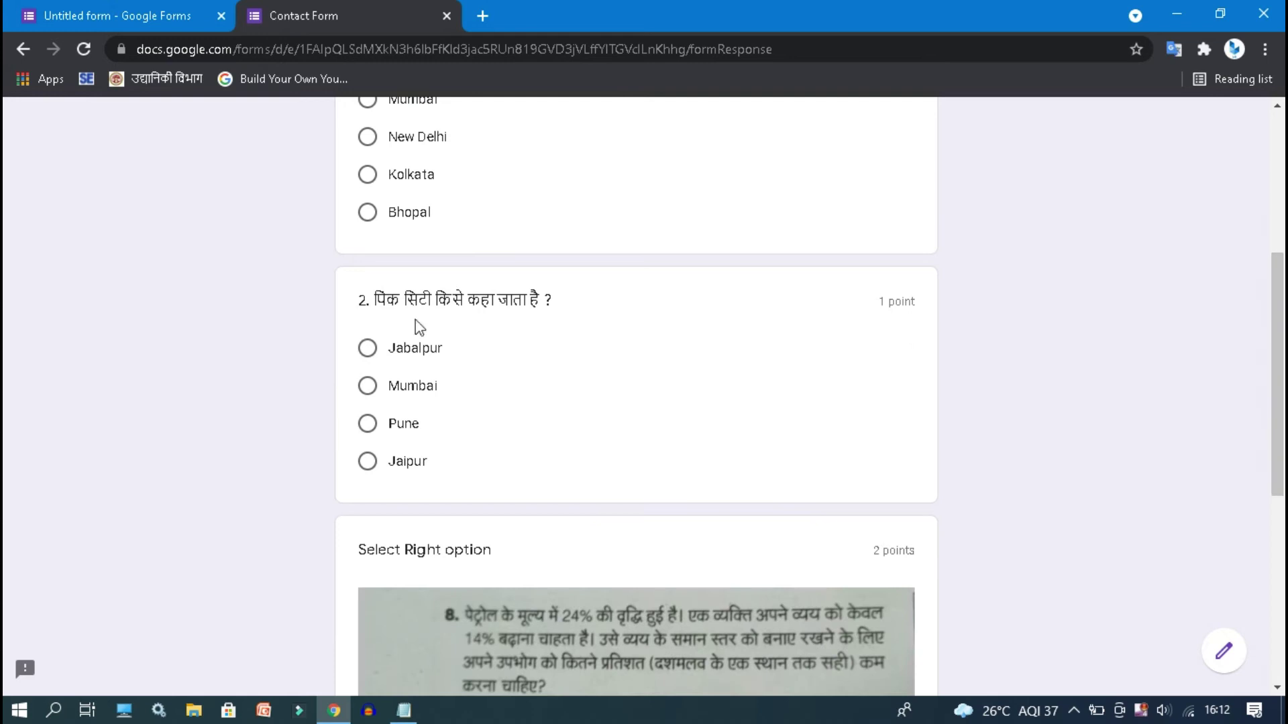
pyautogui.click(402, 464)
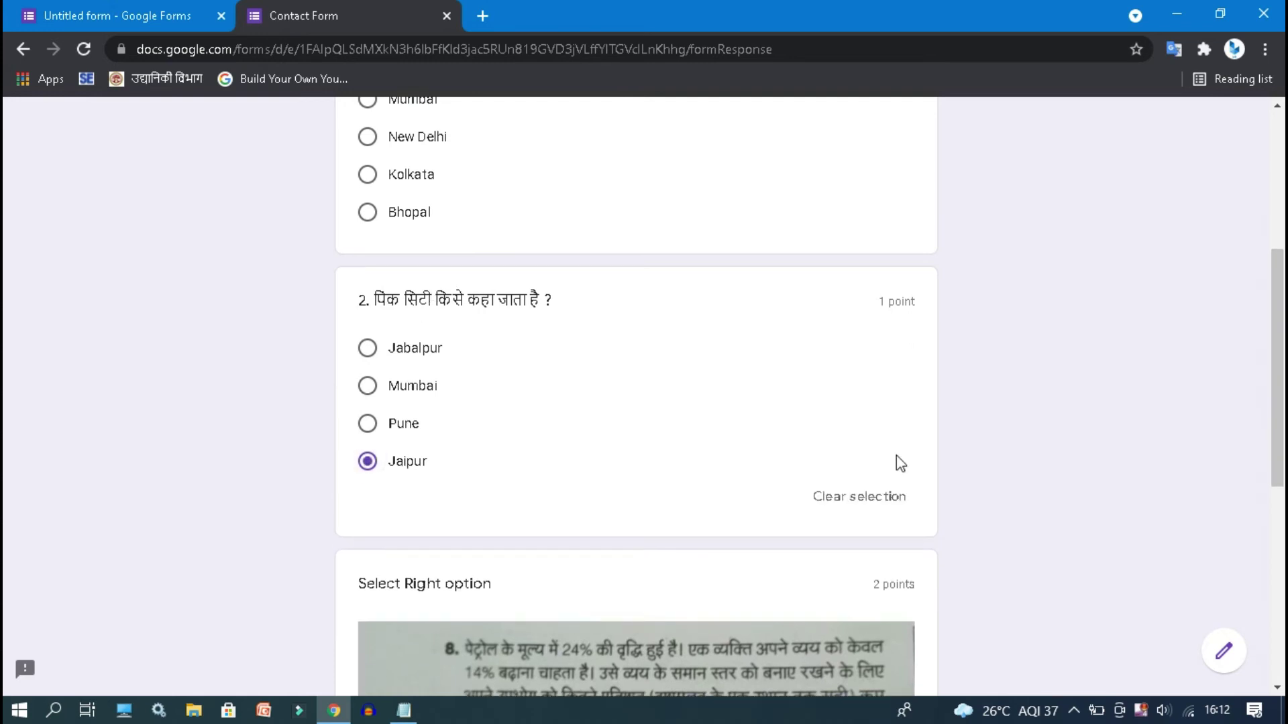
pyautogui.scroll(-7, 896, 456)
pyautogui.click(367, 399)
pyautogui.click(480, 585)
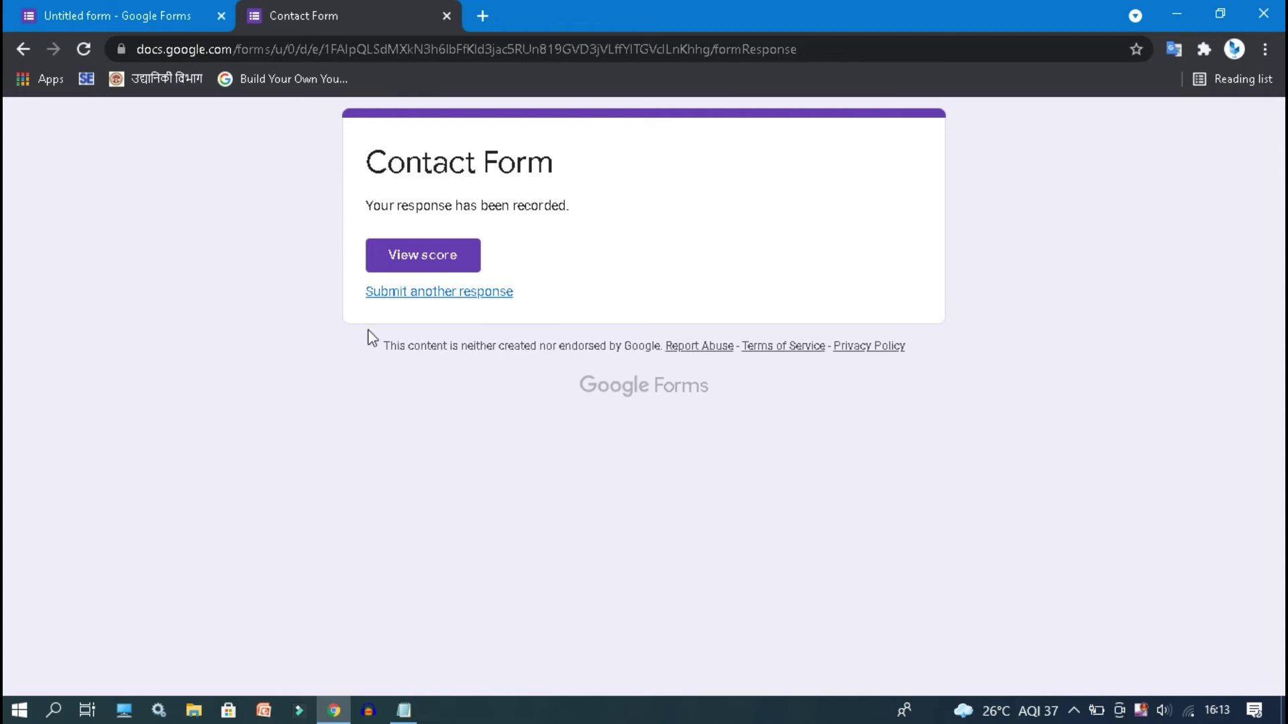
pyautogui.click(149, 9)
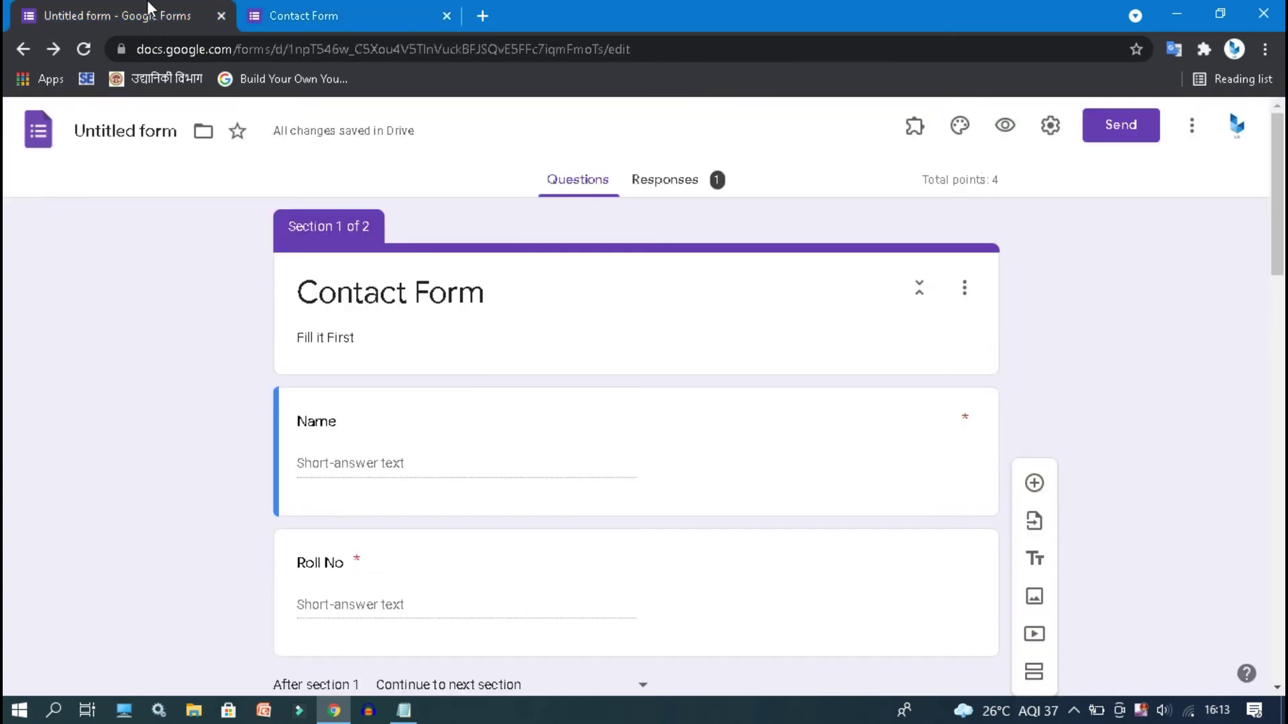
# - Change the form's theme colour to red, then bring up the General settings
pyautogui.click(959, 128)
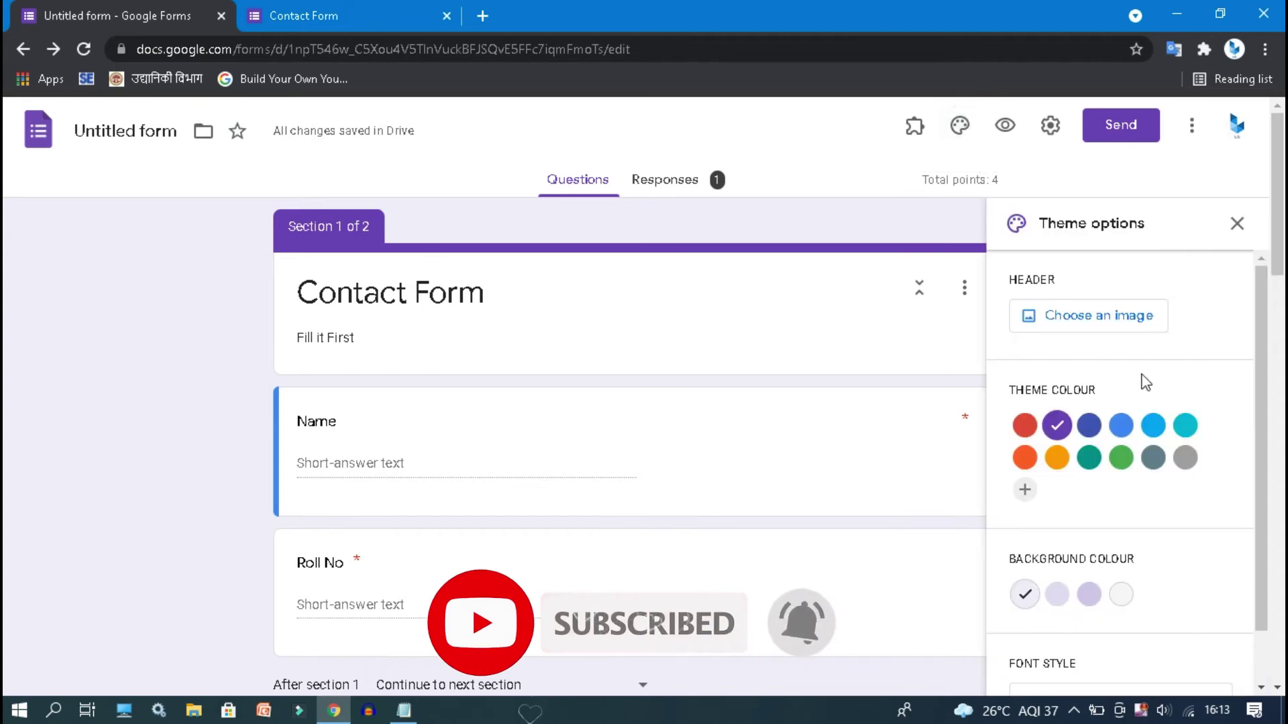
pyautogui.click(1120, 426)
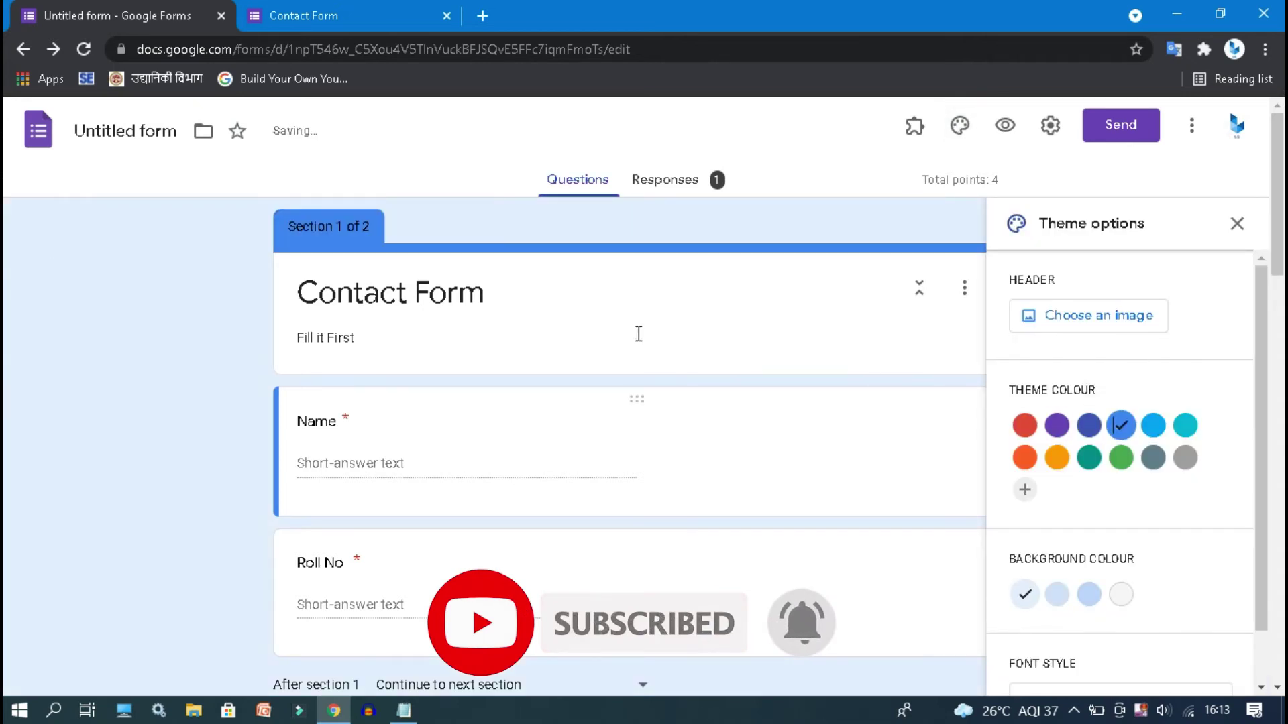
pyautogui.click(1028, 430)
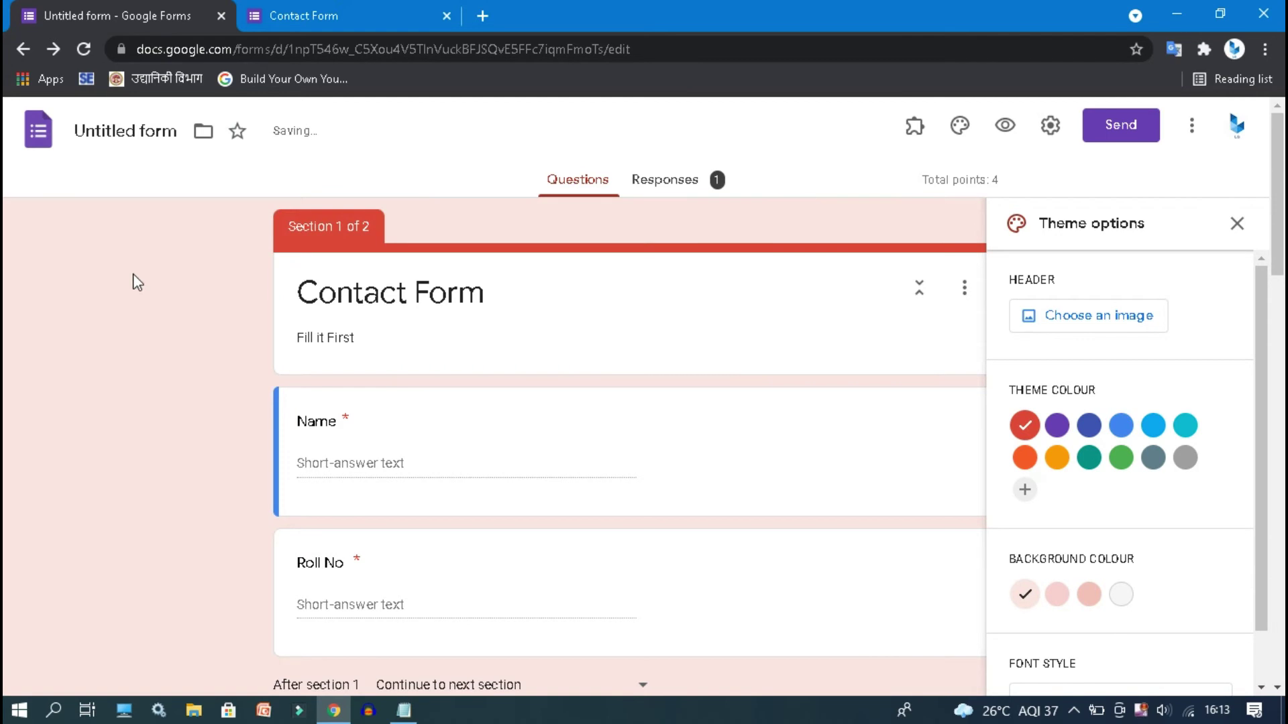
pyautogui.click(1046, 129)
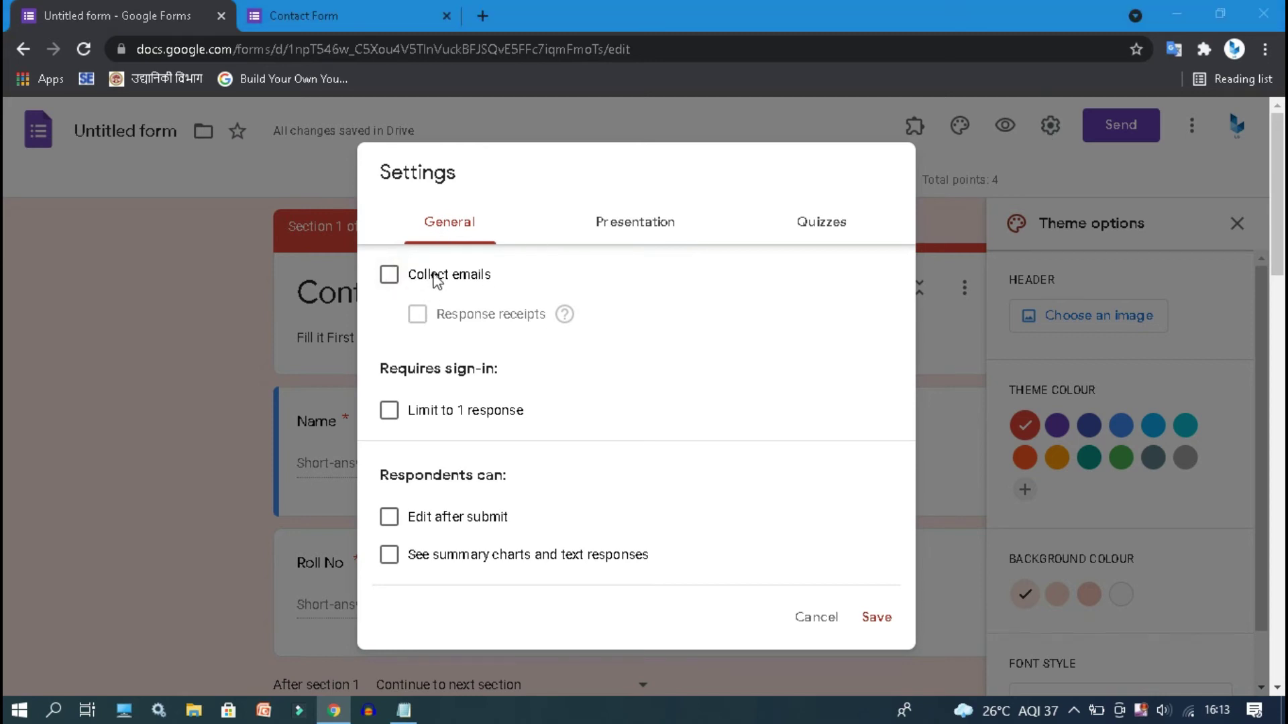
# - Turn on Collect emails, save, and check the new Email field on the live form tab
pyautogui.click(404, 278)
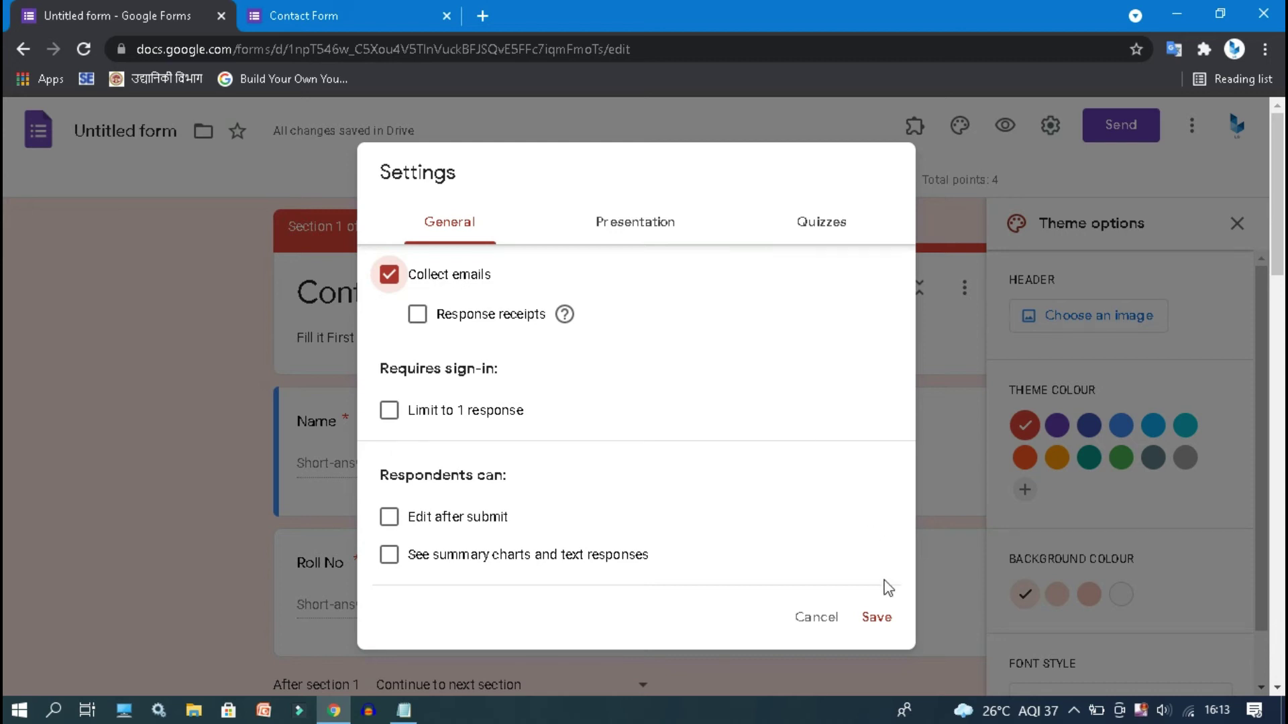
pyautogui.click(882, 616)
pyautogui.click(448, 7)
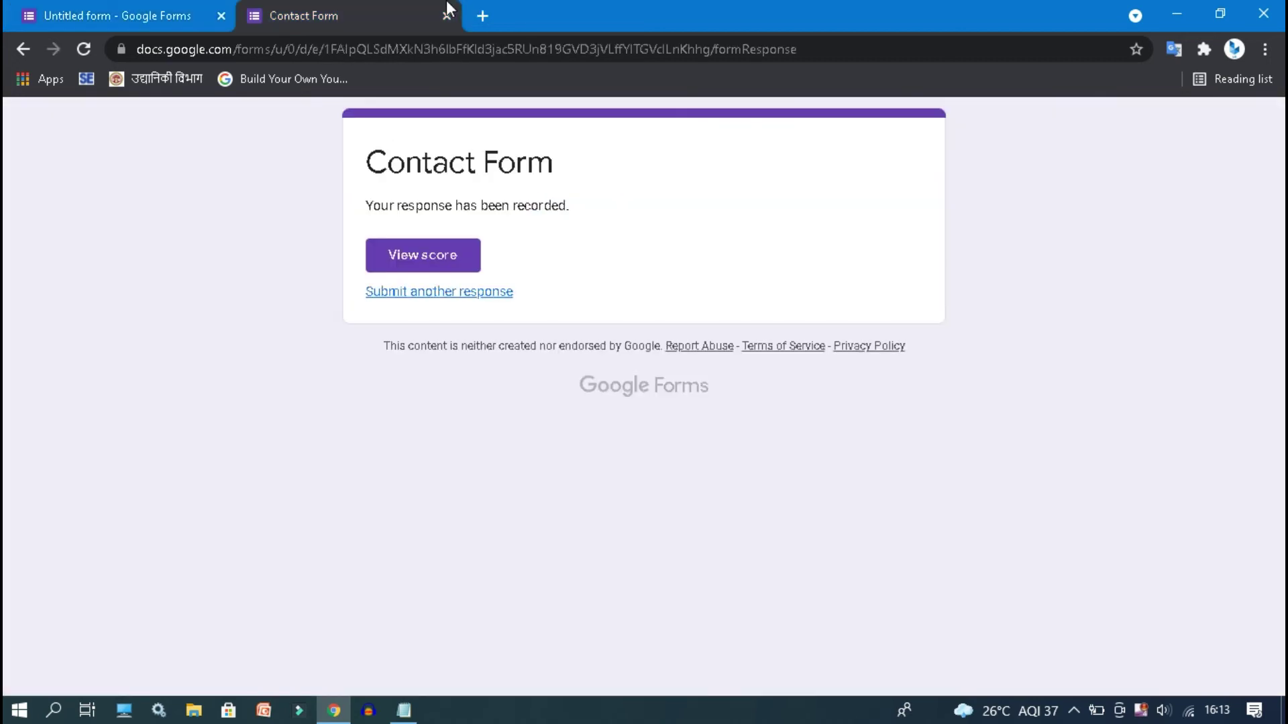
pyautogui.click(22, 48)
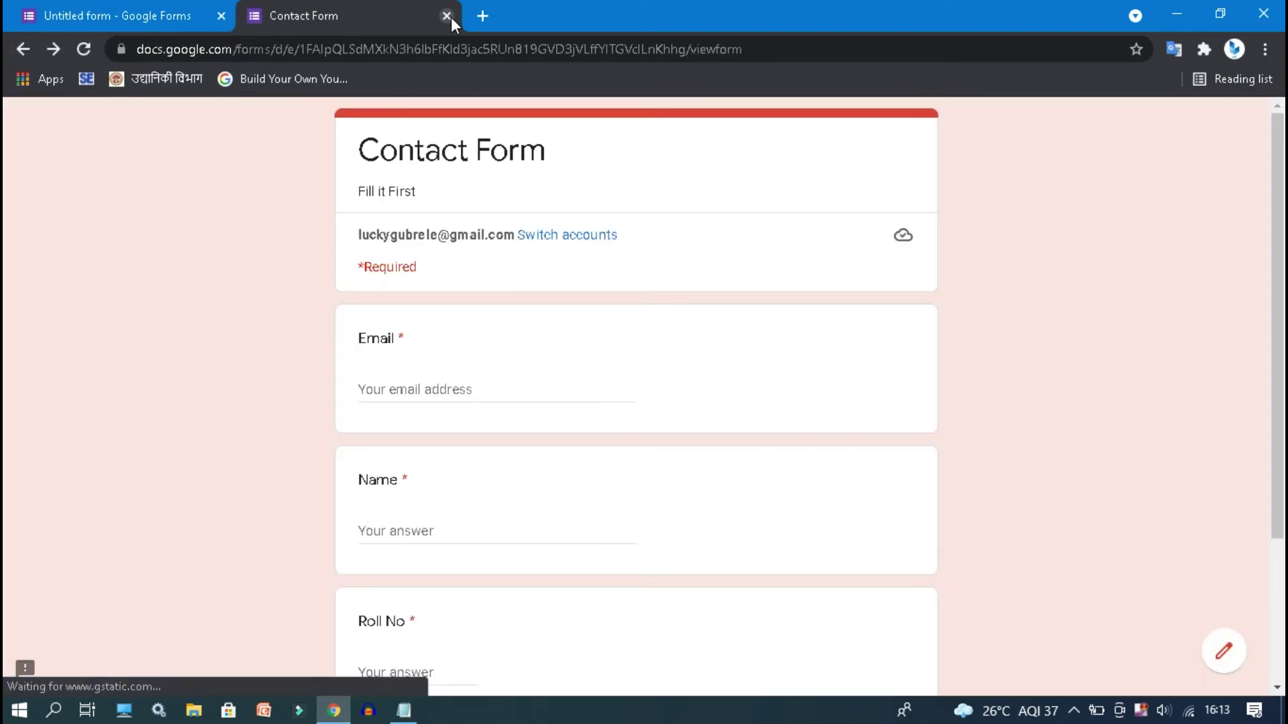
pyautogui.click(23, 49)
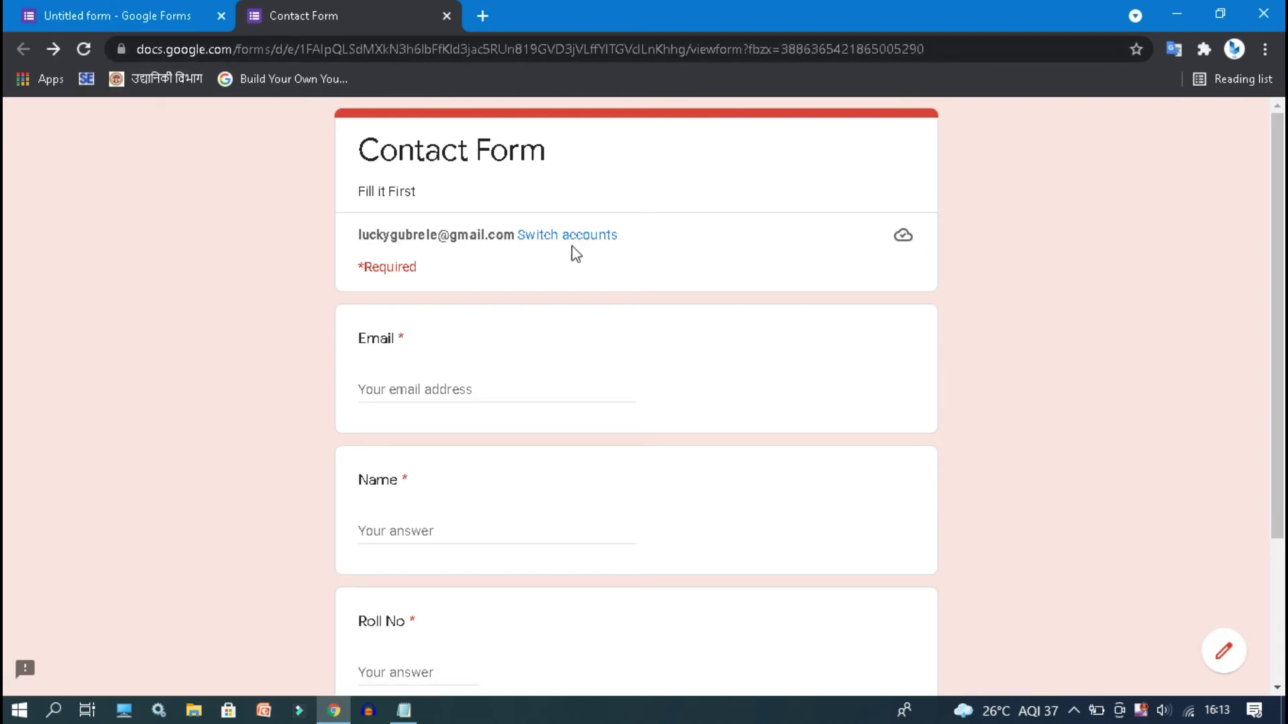
pyautogui.click(441, 389)
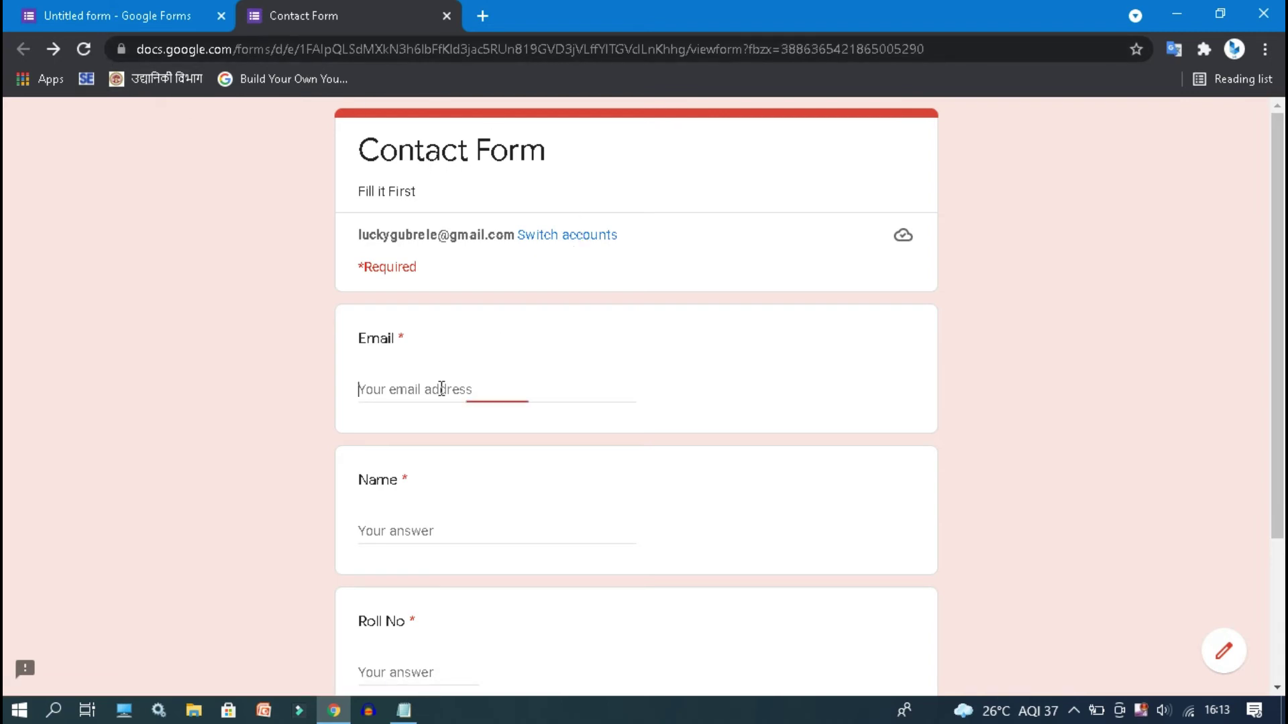
pyautogui.click(446, 16)
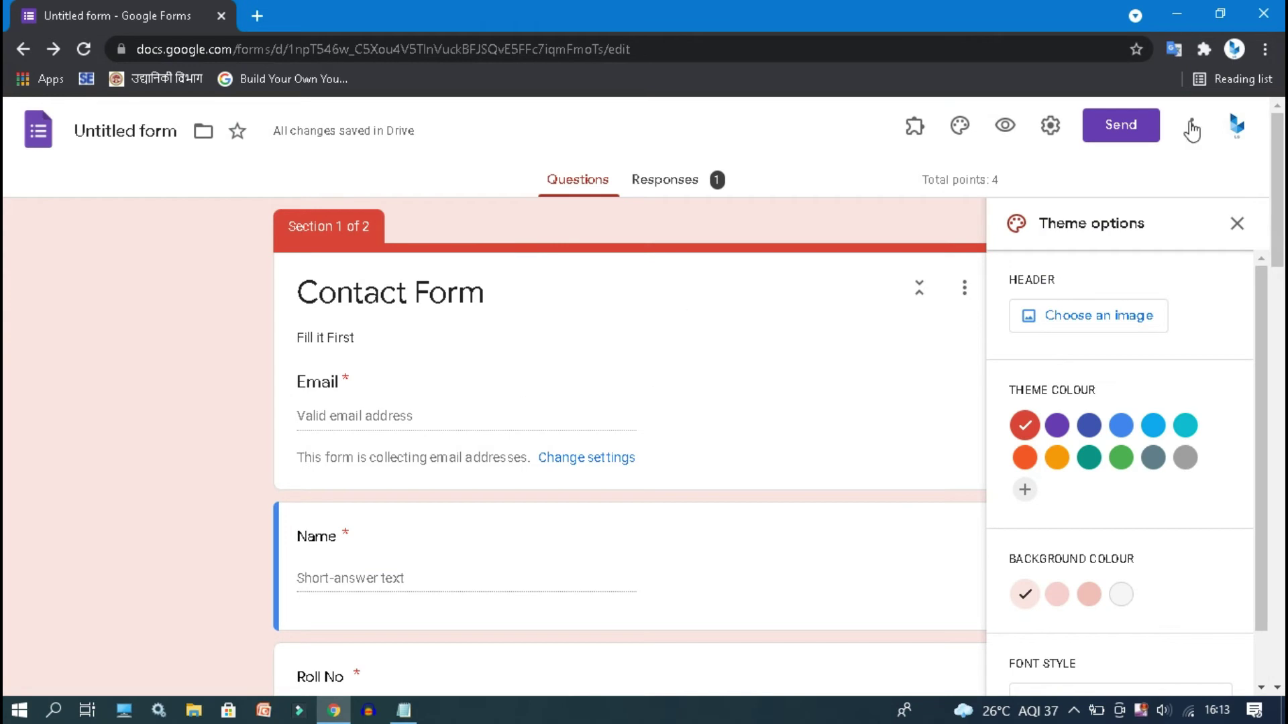
# - Check the required Email field in a fresh preview and return to the editor
pyautogui.click(1003, 127)
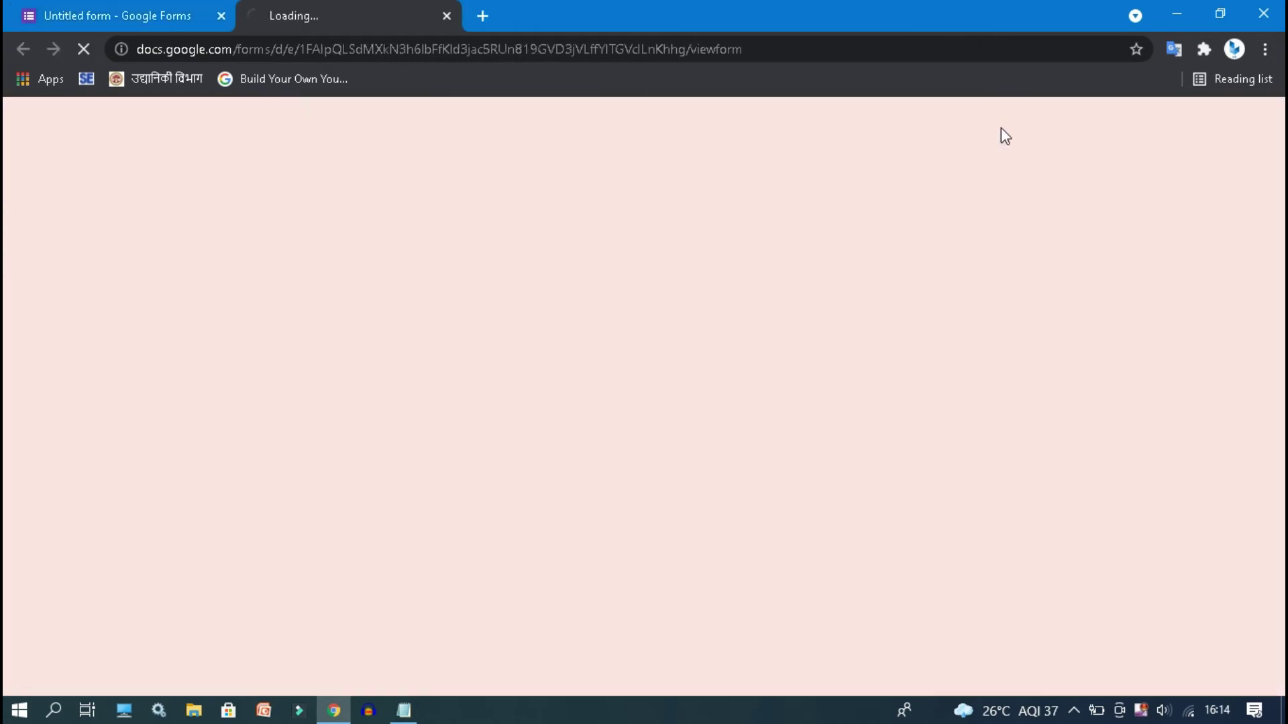
pyautogui.click(421, 388)
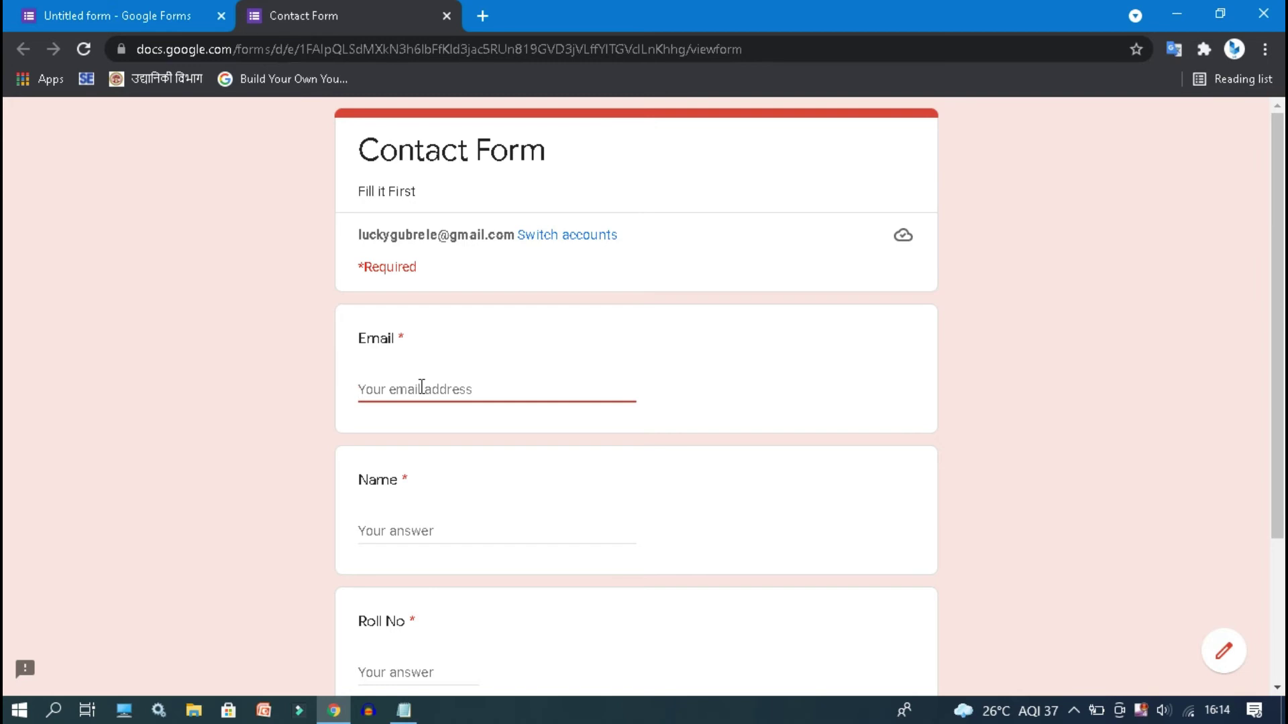
pyautogui.click(114, 9)
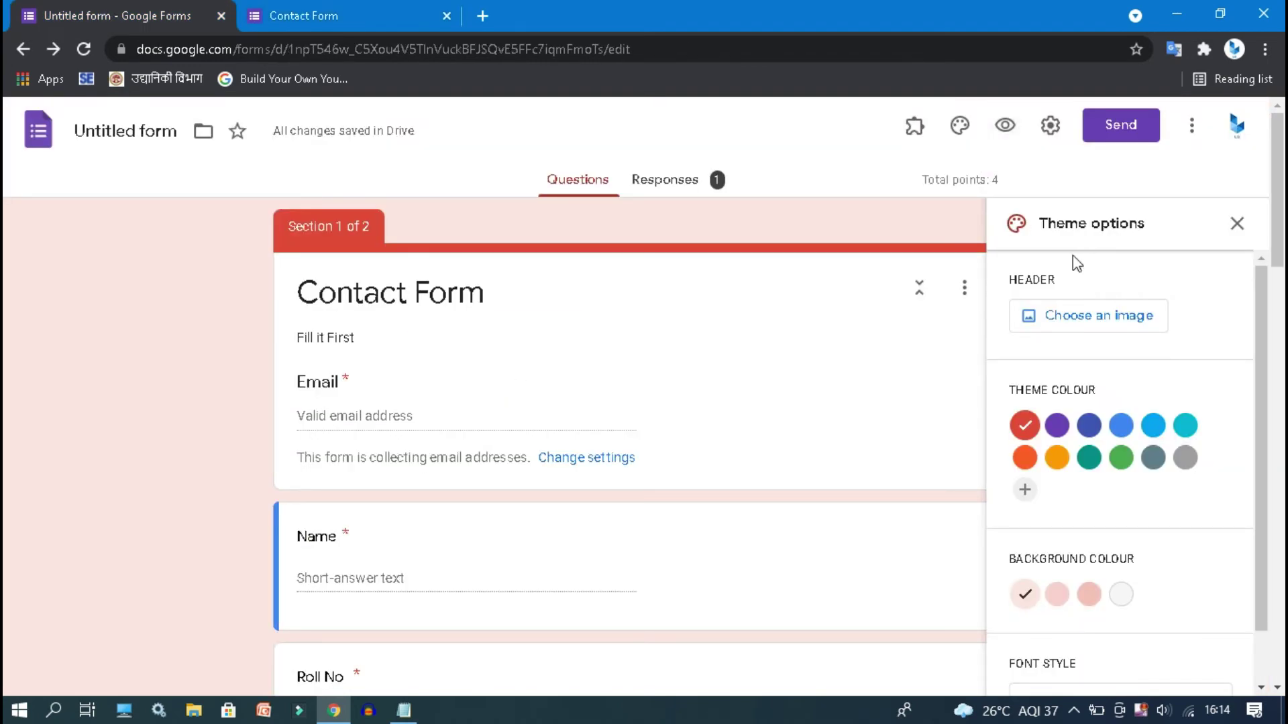
# - Switch the theme back to purple, limit respondents to 1 response and show summary charts
pyautogui.click(1057, 428)
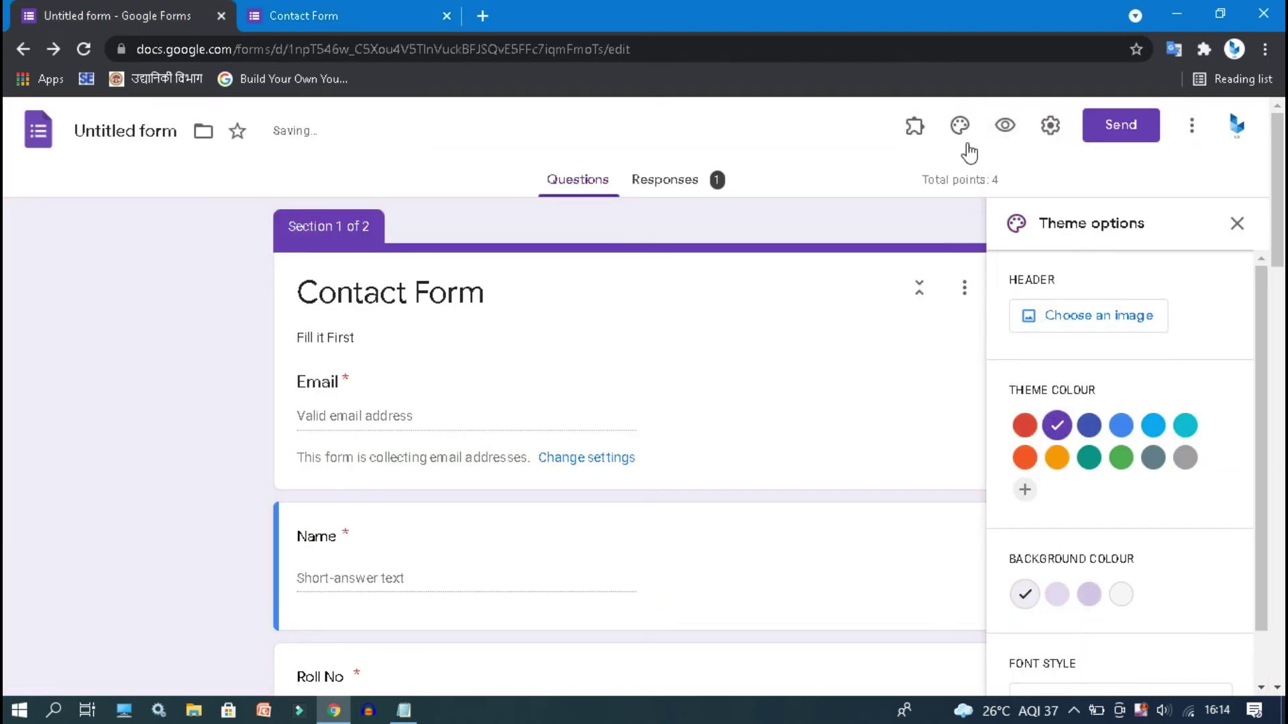
pyautogui.click(1049, 129)
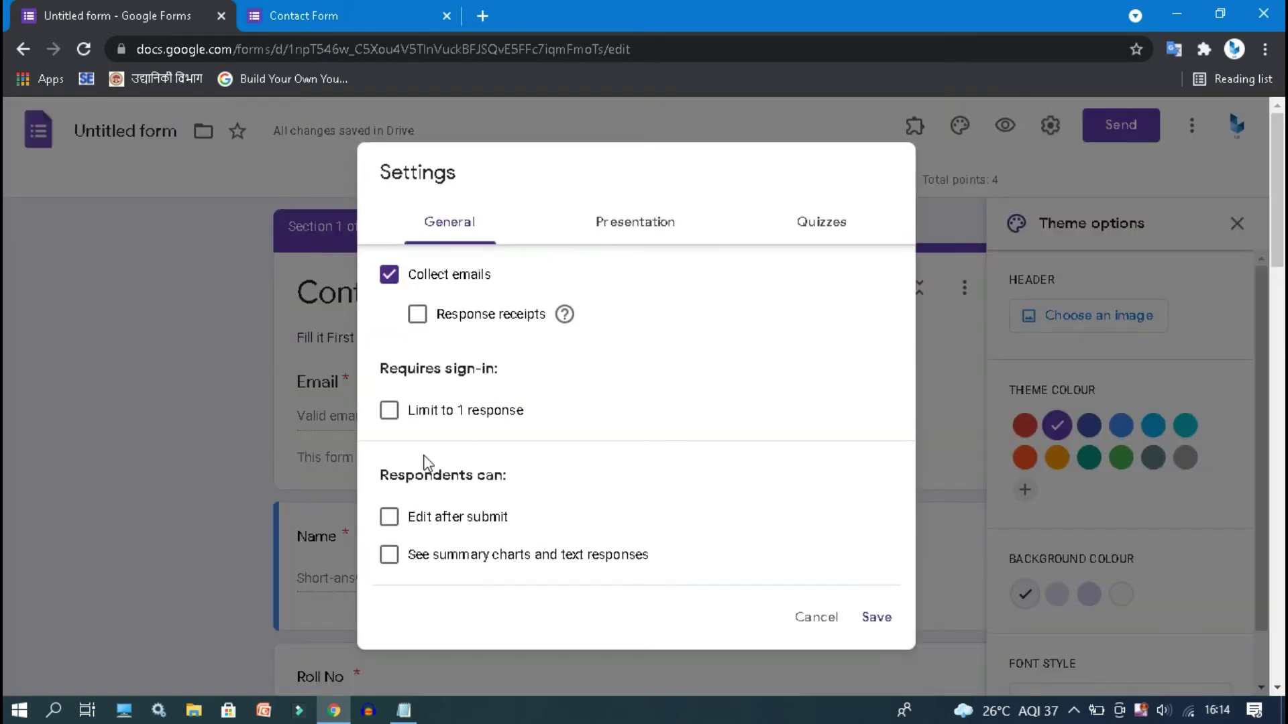
pyautogui.click(388, 412)
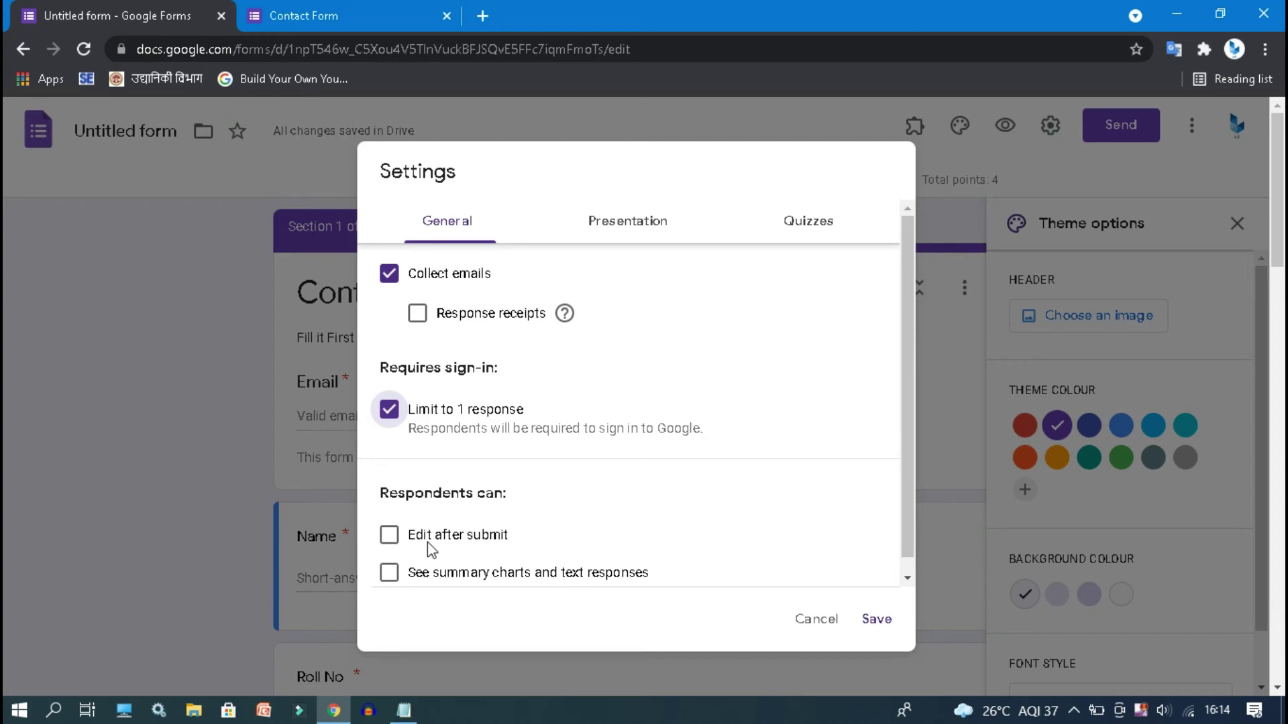
pyautogui.click(473, 575)
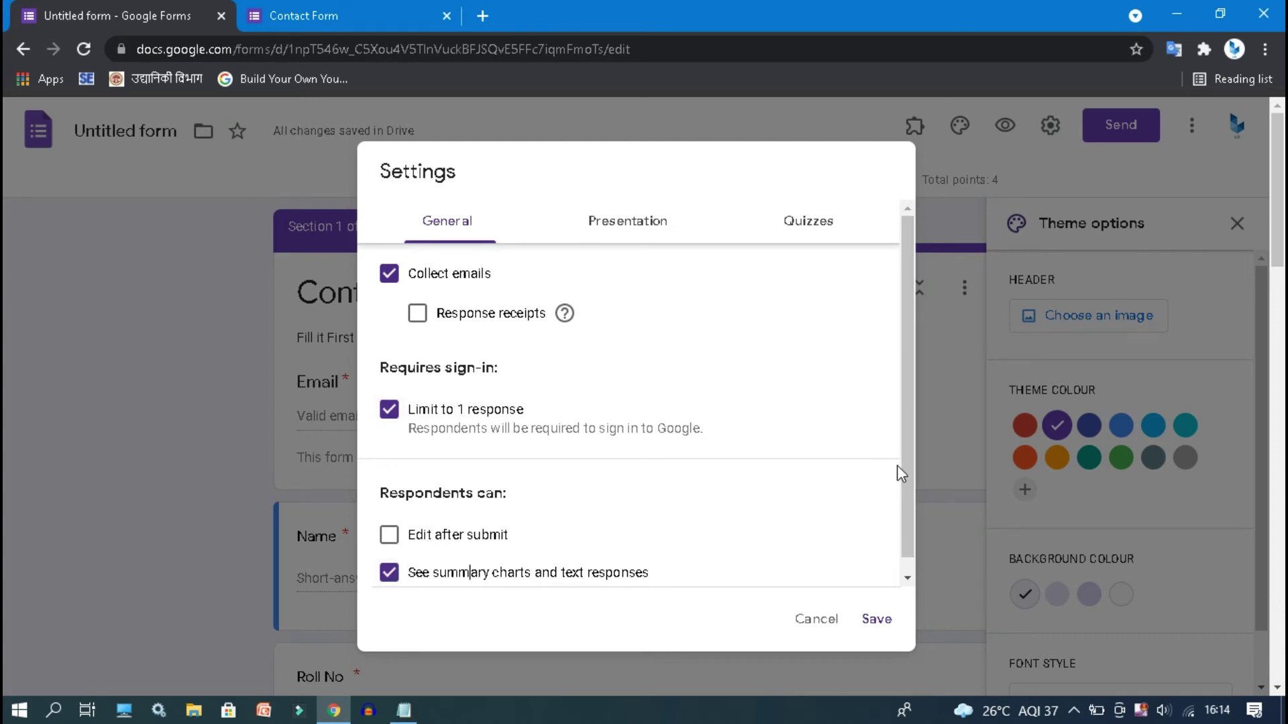
pyautogui.scroll(-1, 908, 458)
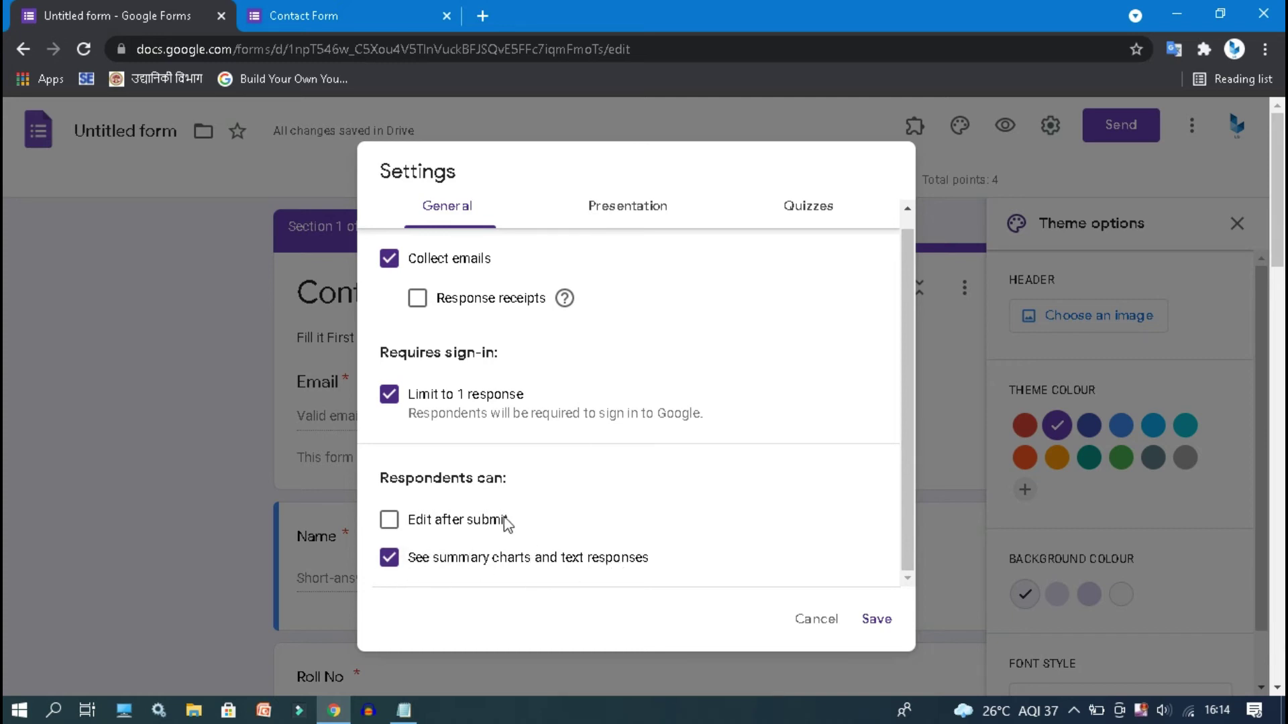
# - Turn on the progress bar and shuffled question order, save, and close the old preview
pyautogui.click(631, 227)
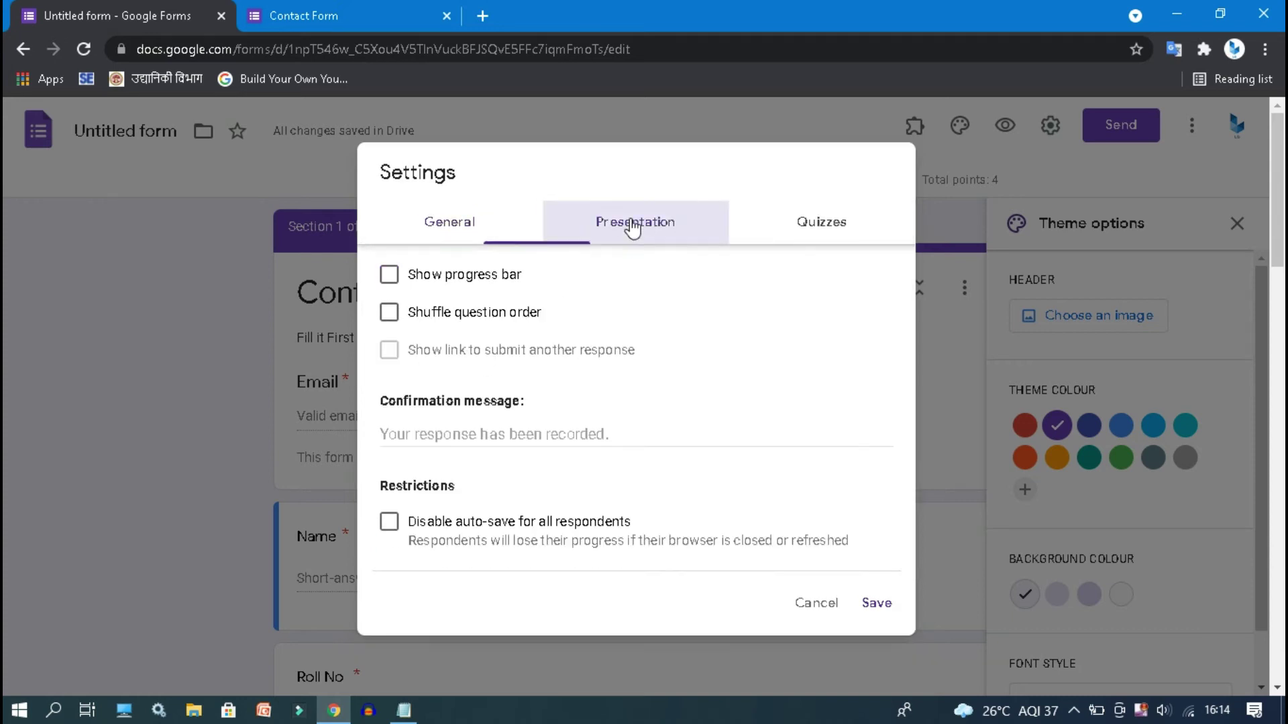
pyautogui.click(441, 276)
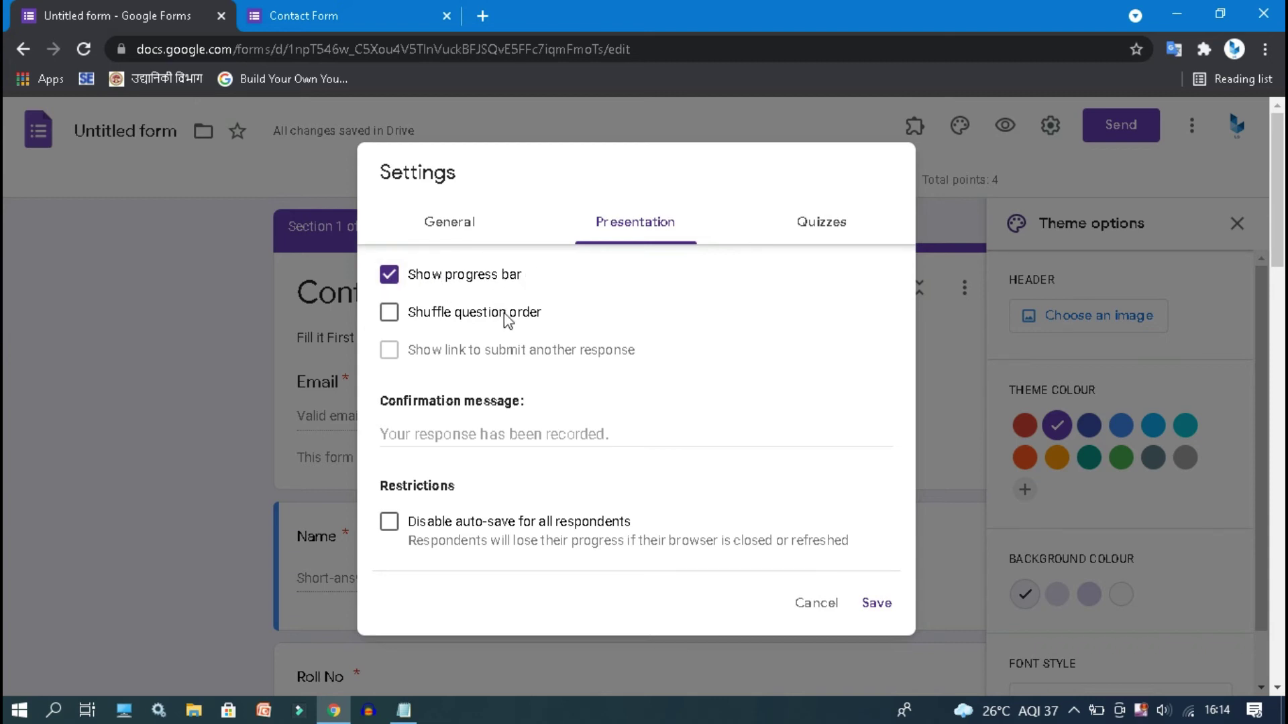
pyautogui.click(439, 315)
pyautogui.click(875, 604)
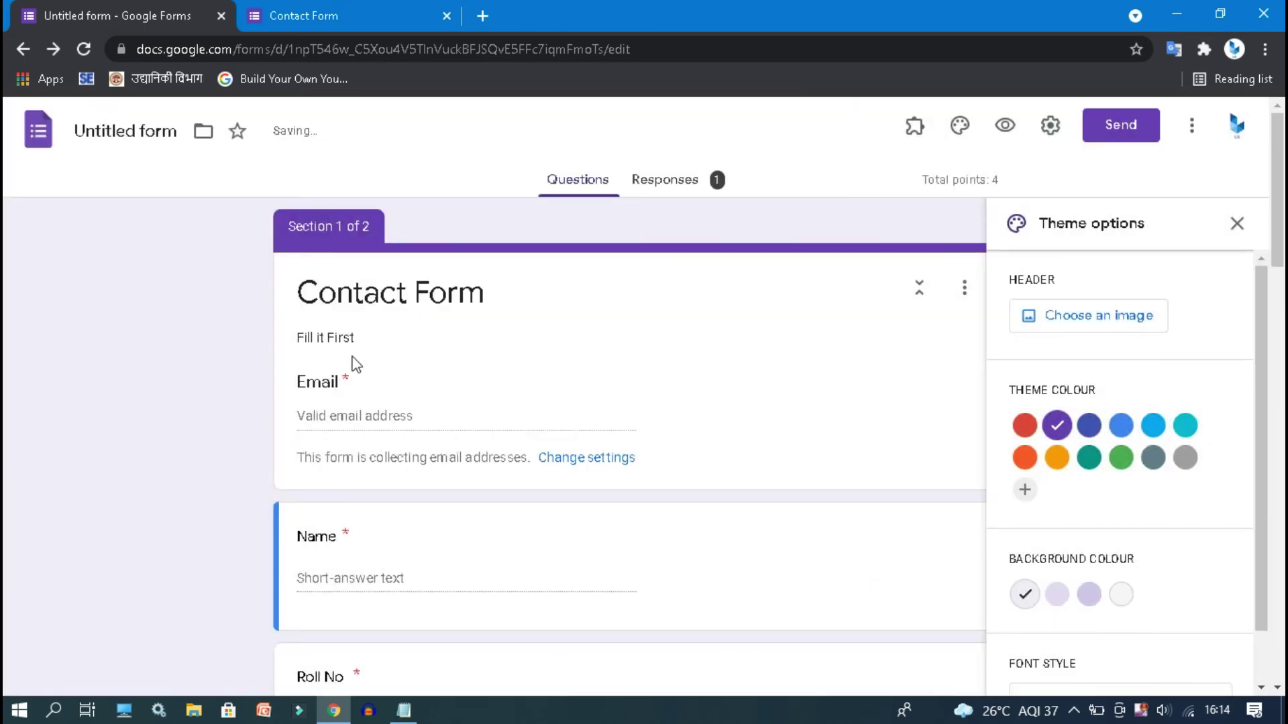
pyautogui.click(446, 15)
# - Preview the updated form and return to the editor
pyautogui.click(1017, 132)
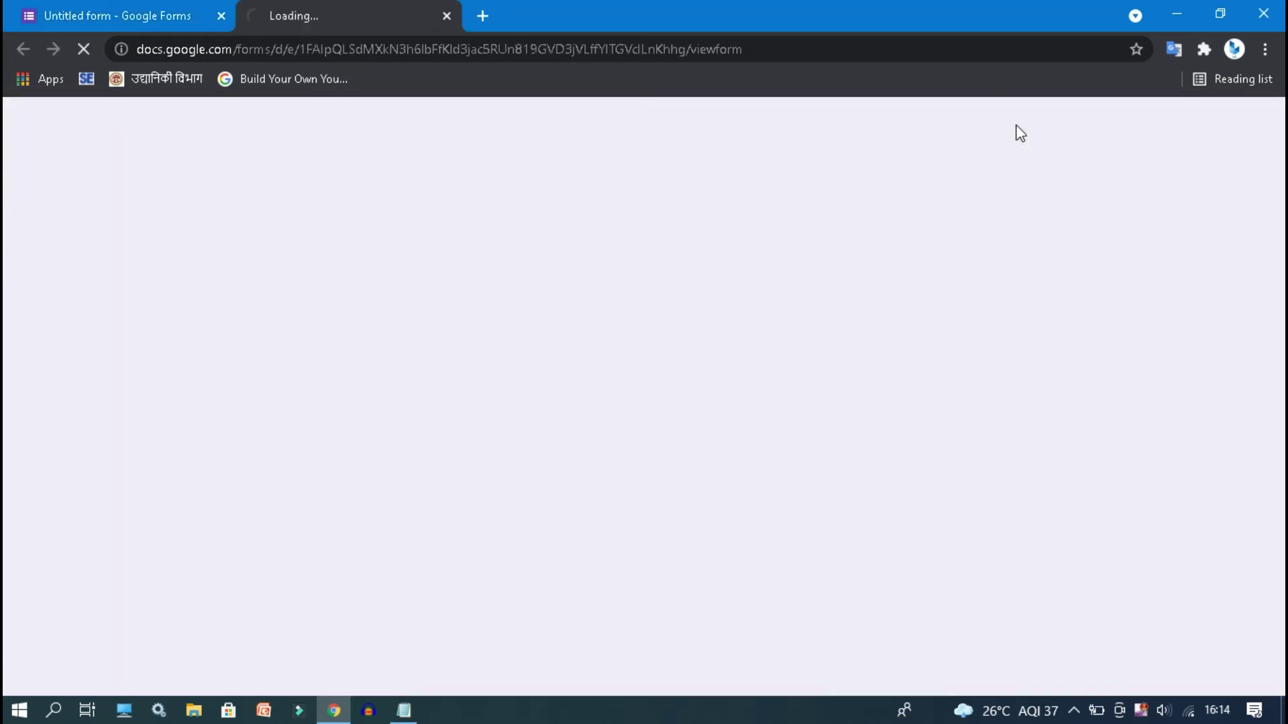
pyautogui.scroll(-3, 532, 678)
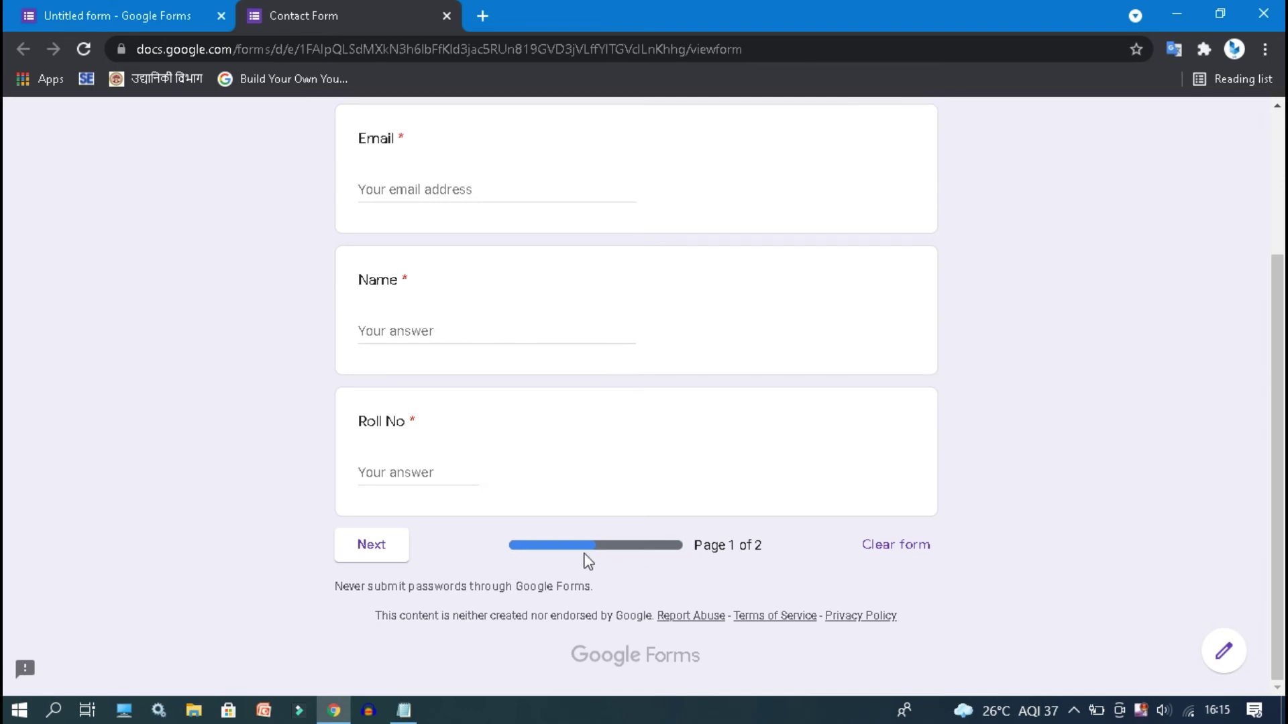
pyautogui.click(170, 20)
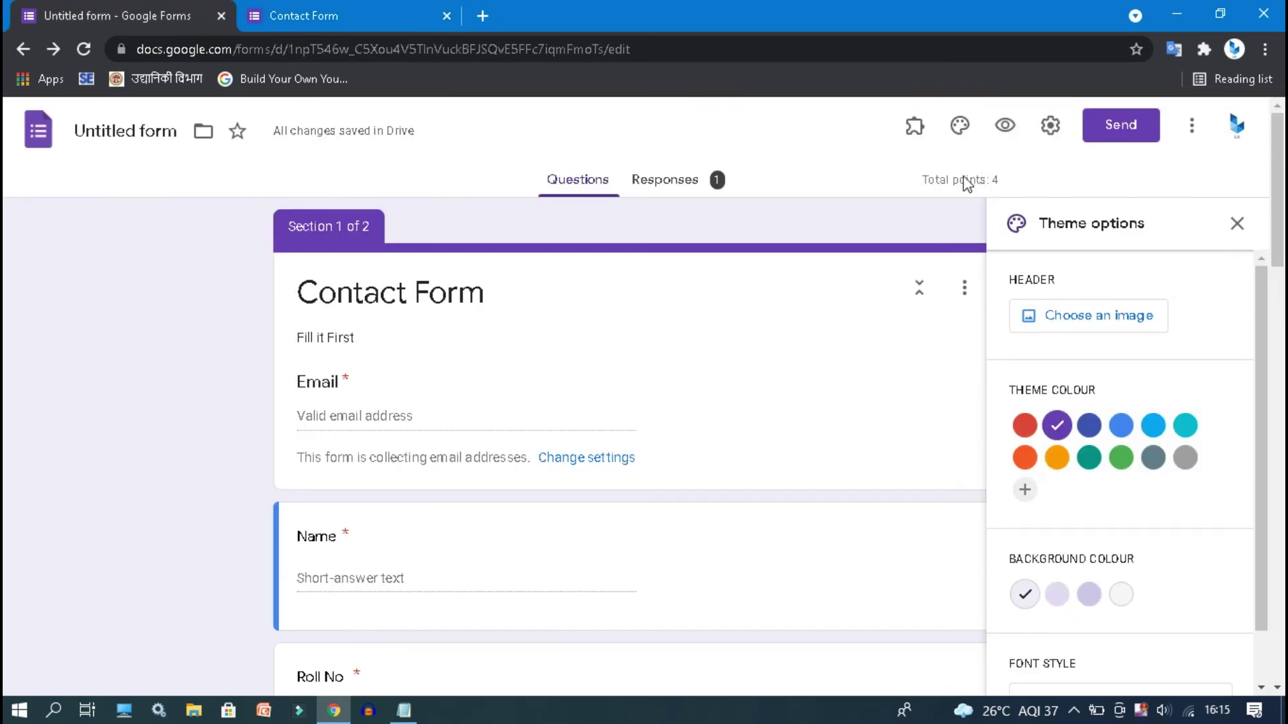
# - Save quiz settings releasing marks immediately with missed questions, correct answers and point values shown
pyautogui.click(1044, 136)
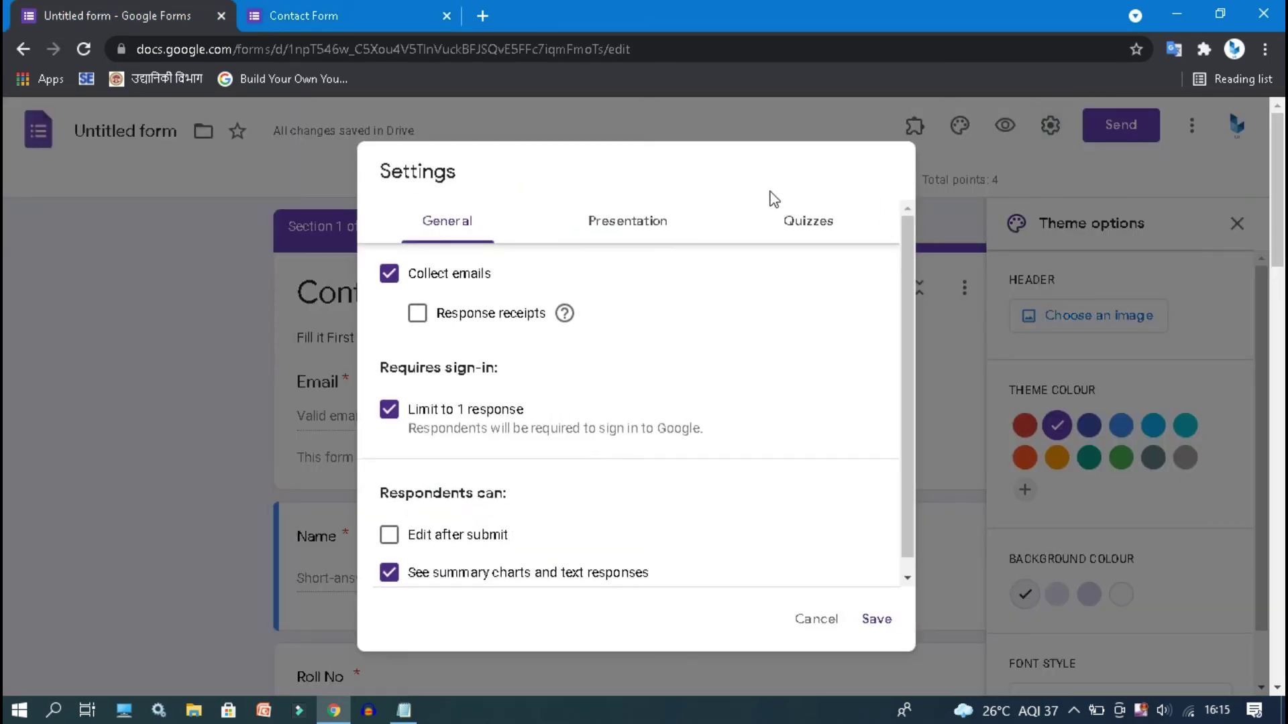
pyautogui.click(798, 228)
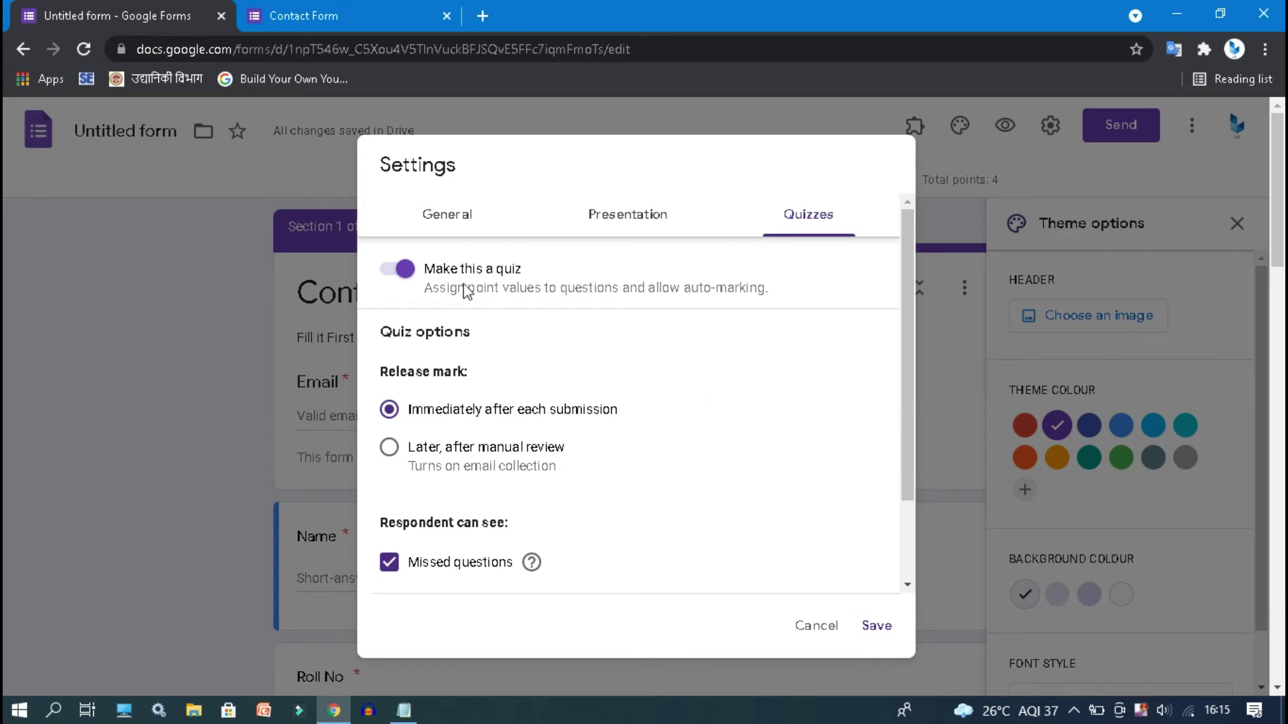
pyautogui.moveTo(907, 329); pyautogui.dragTo(912, 411)
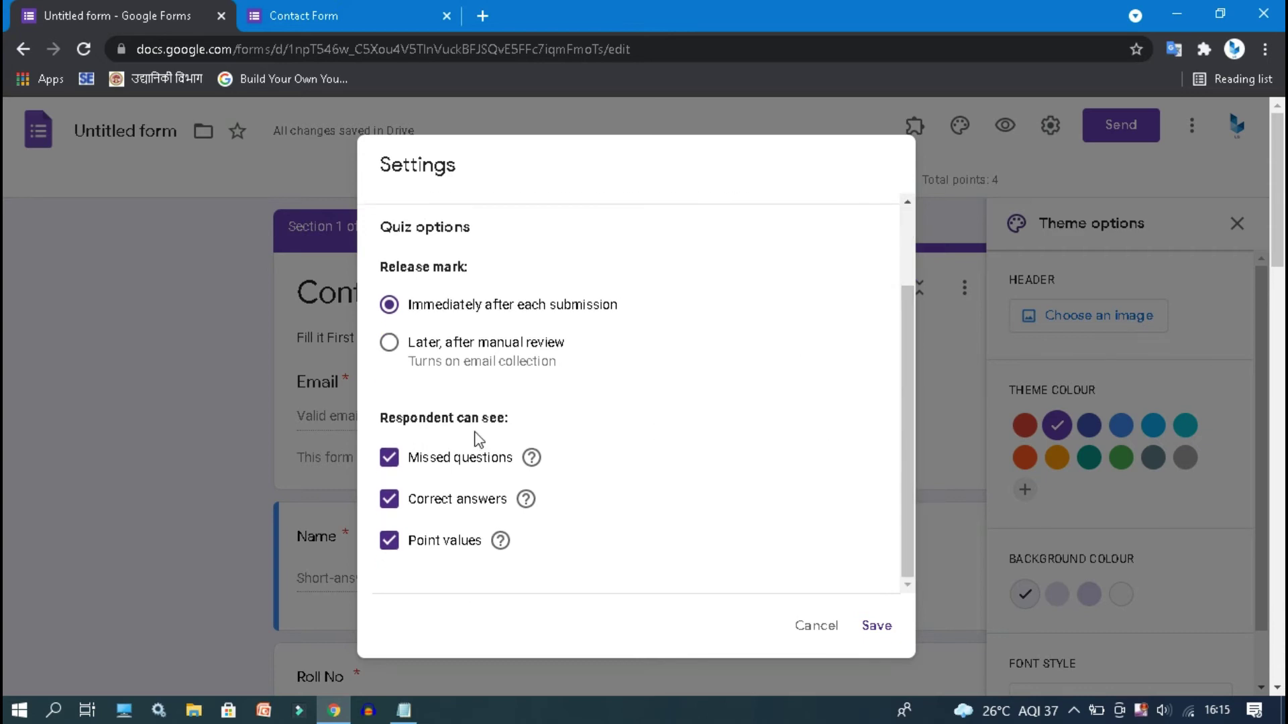
pyautogui.click(875, 625)
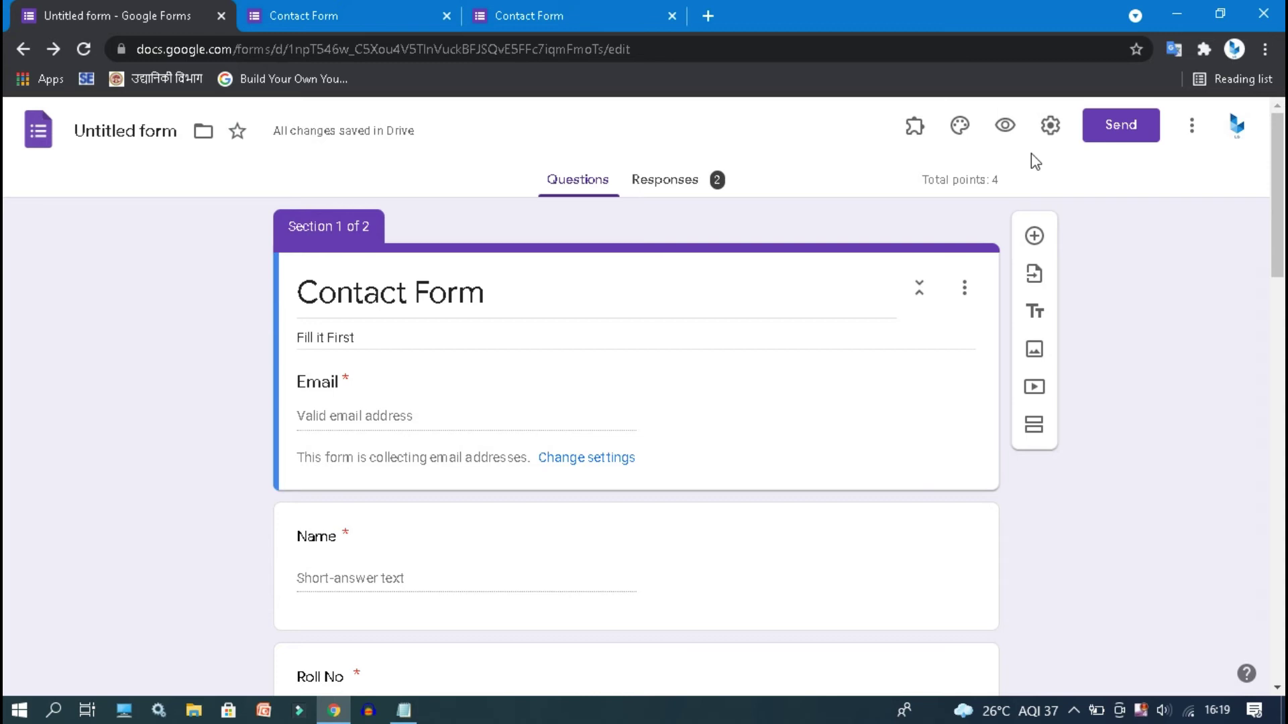
pyautogui.click(1119, 132)
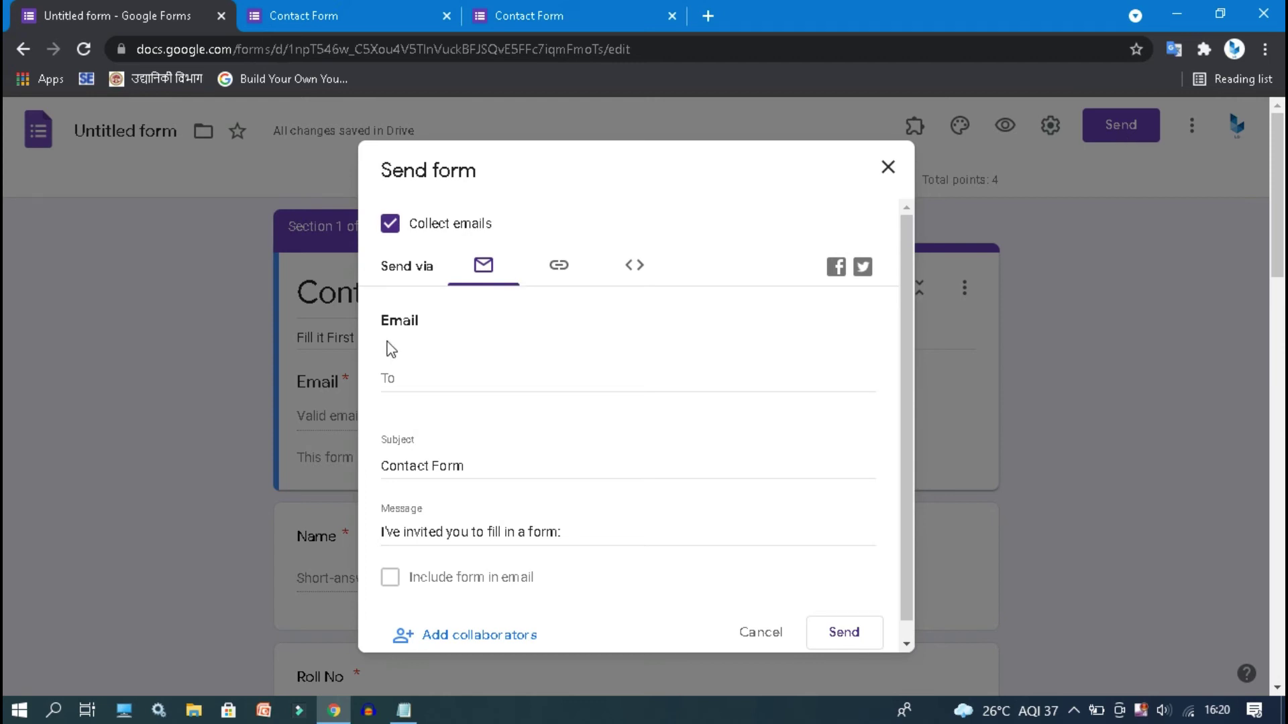
pyautogui.click(452, 381)
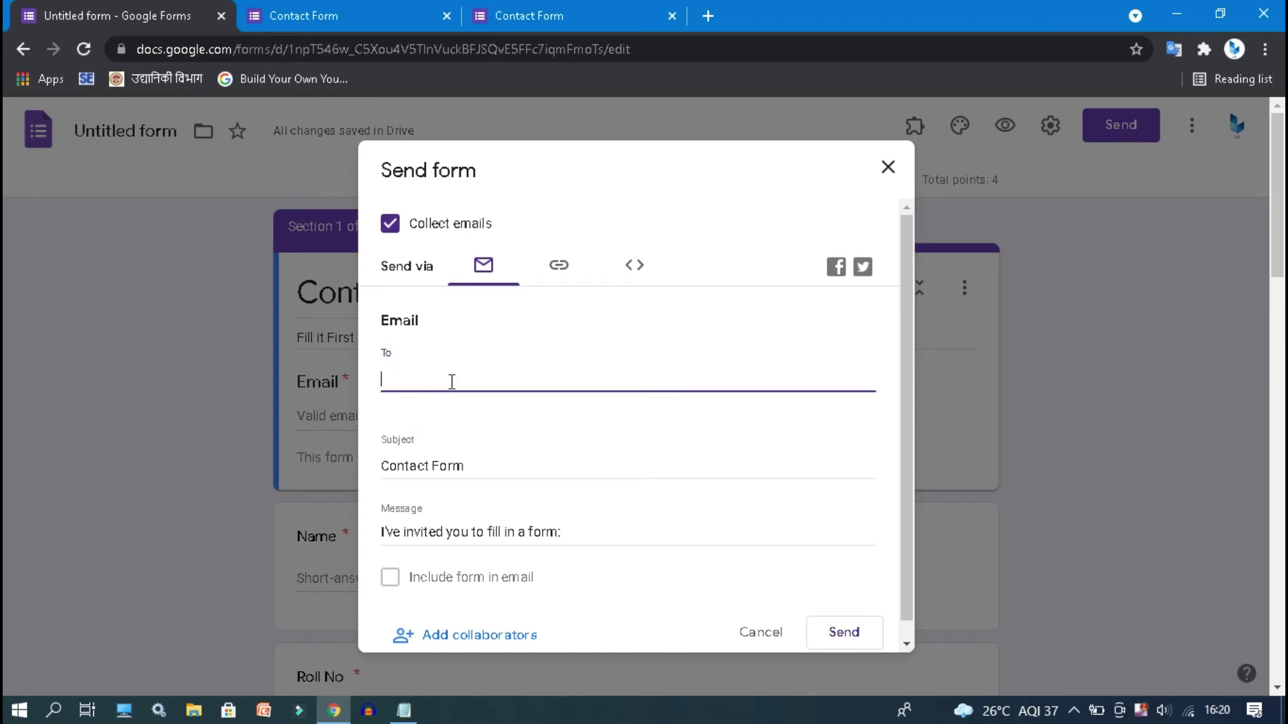
pyautogui.click(557, 275)
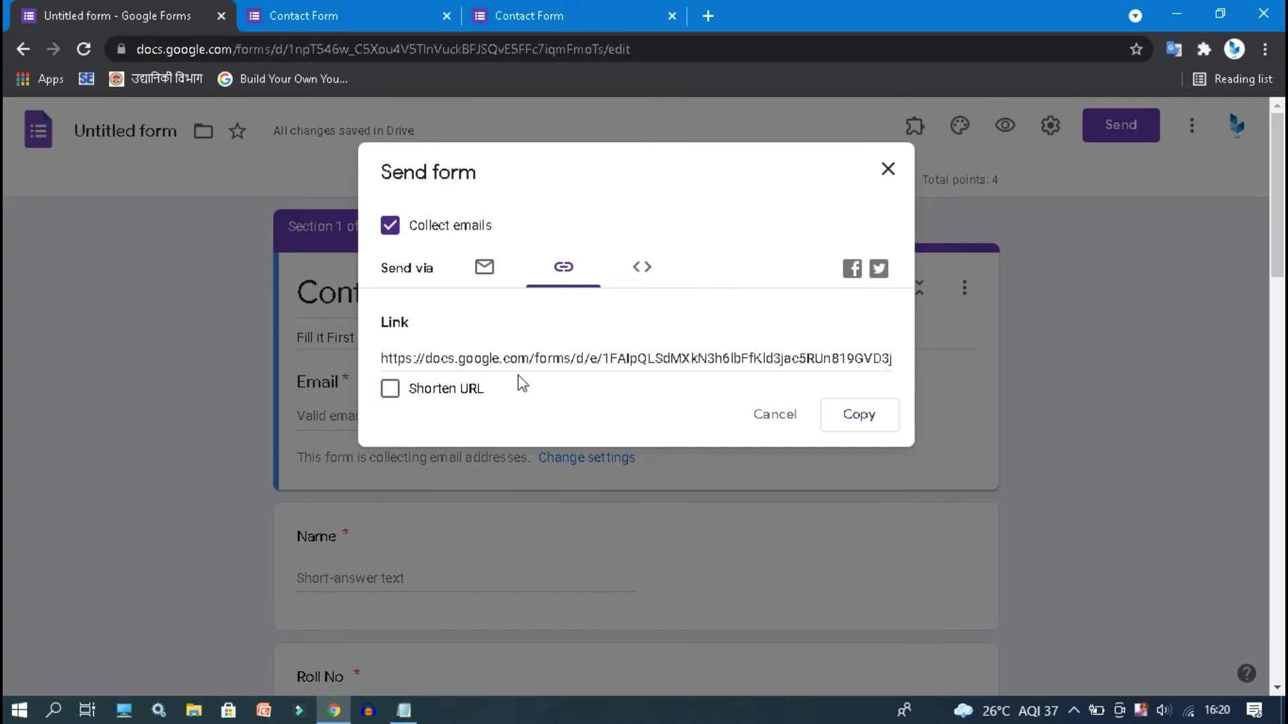
pyautogui.click(449, 393)
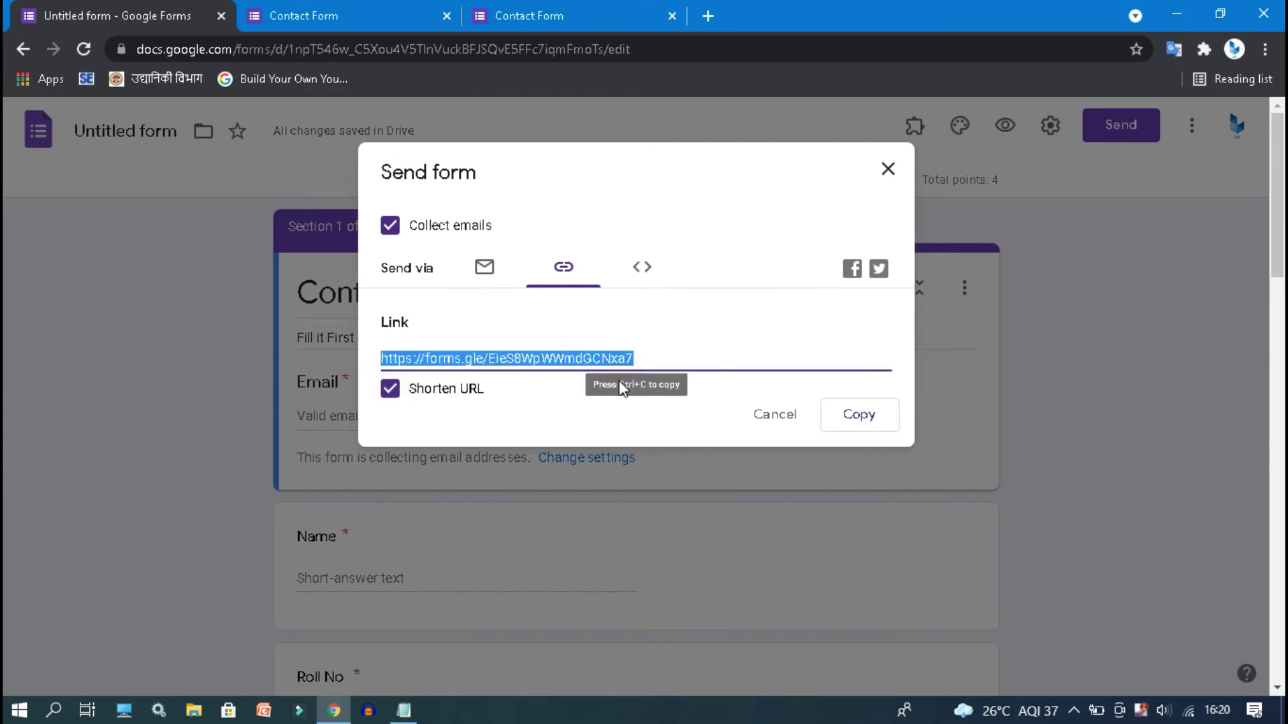
pyautogui.click(389, 390)
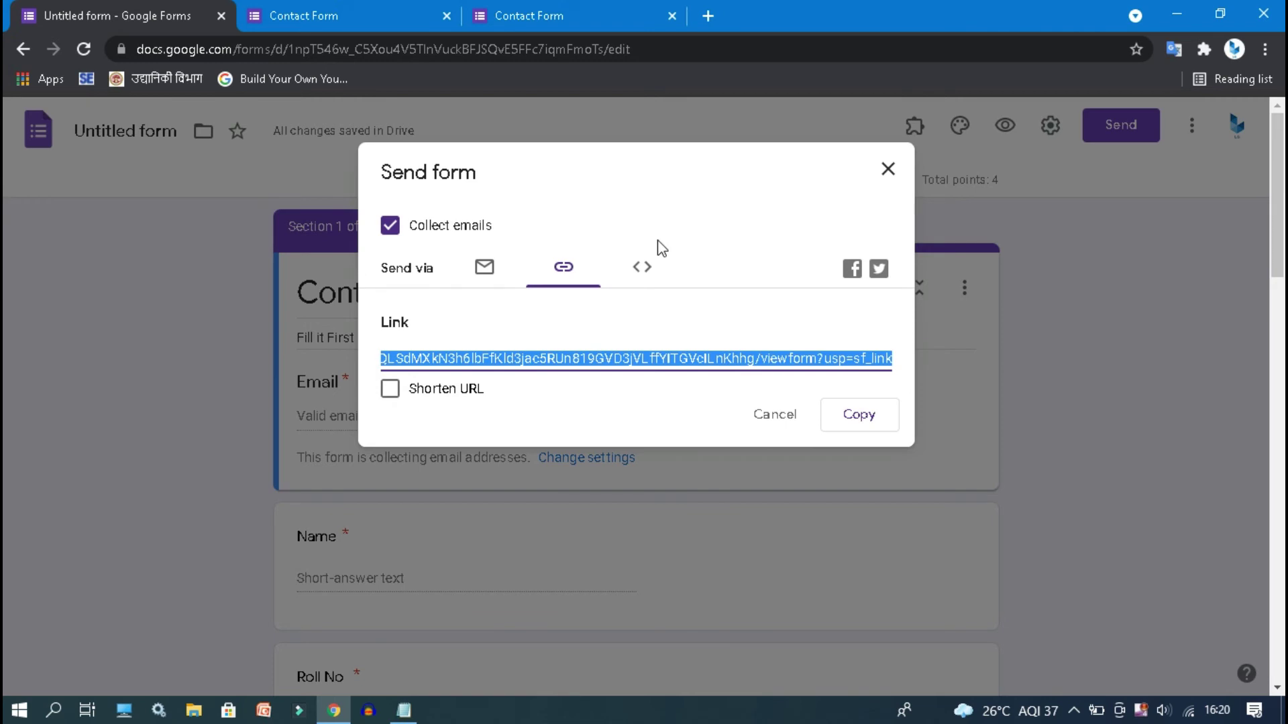
pyautogui.click(641, 267)
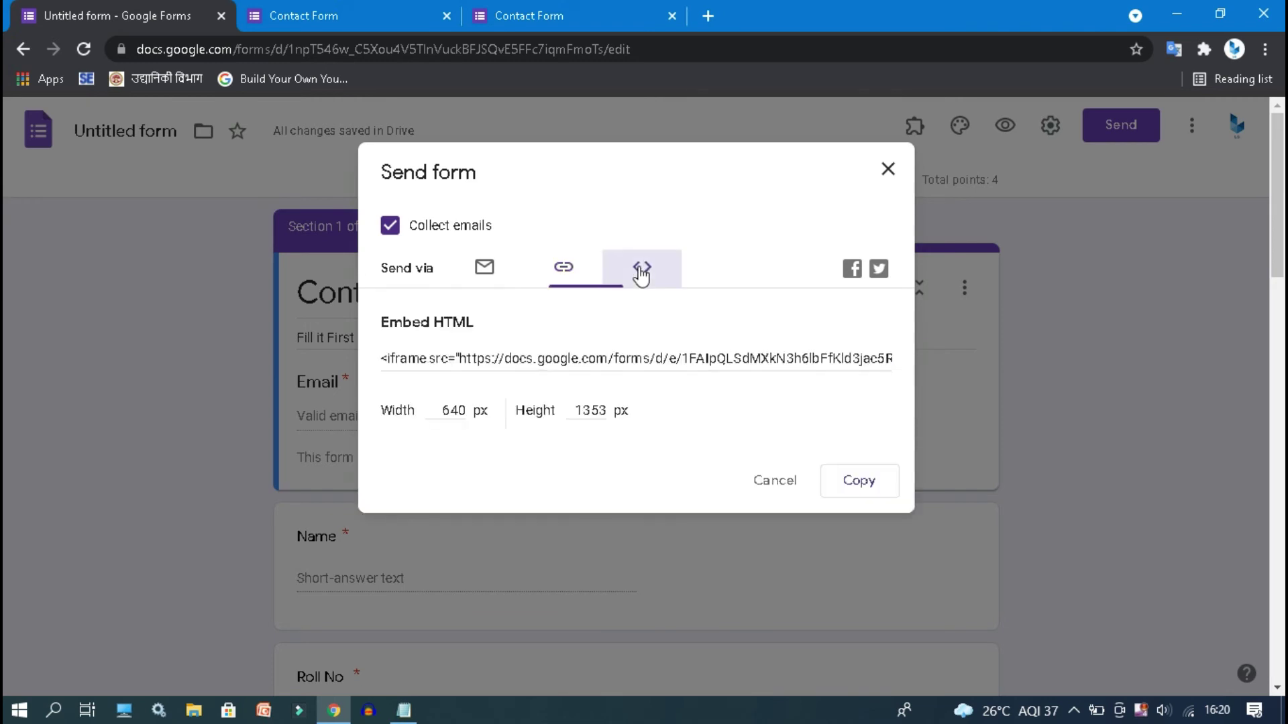
pyautogui.click(565, 272)
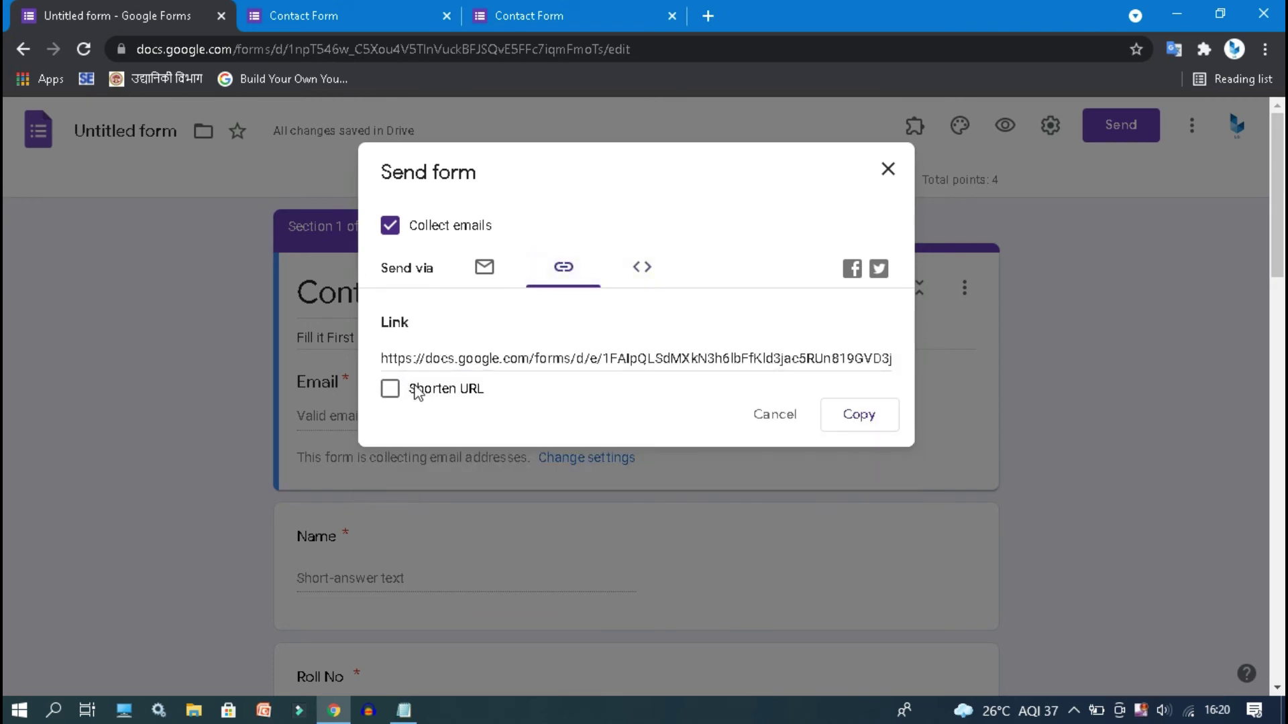
pyautogui.click(422, 392)
pyautogui.click(427, 397)
pyautogui.click(426, 397)
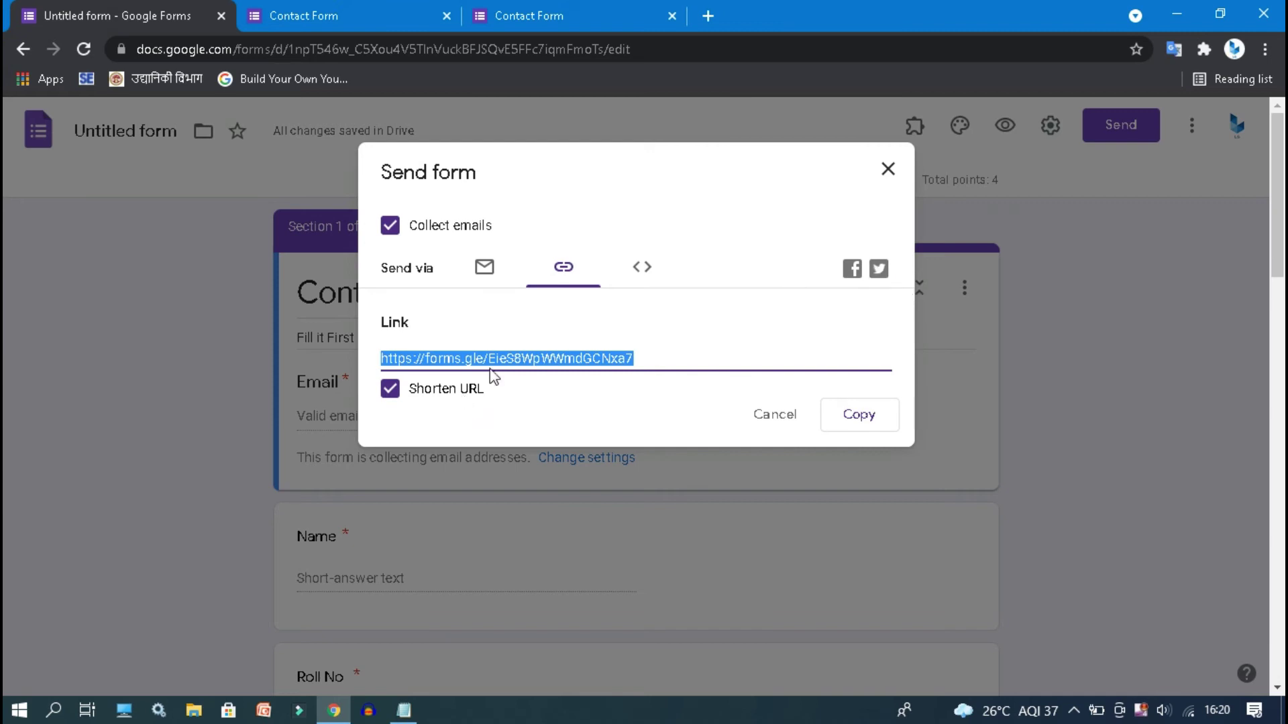
pyautogui.click(884, 170)
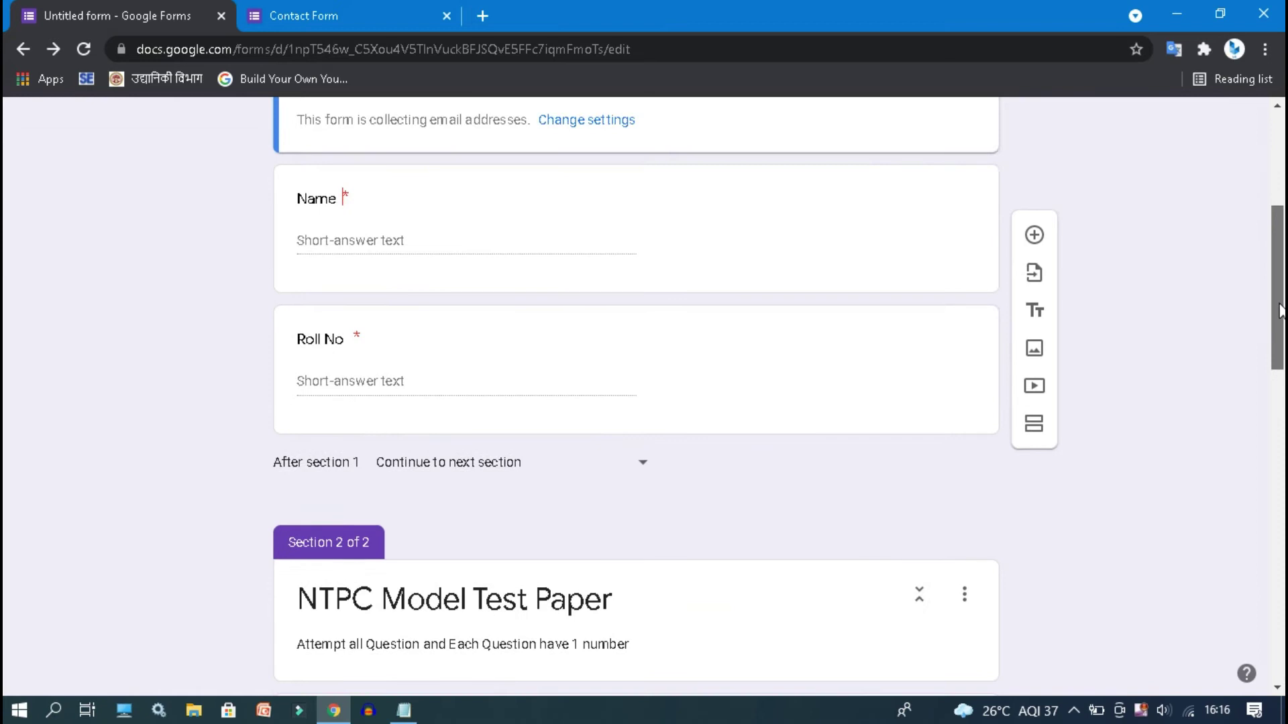
# - Preview the Contact Form as a respondent and close the duplicate preview tab
pyautogui.scroll(-6, 1255, 389)
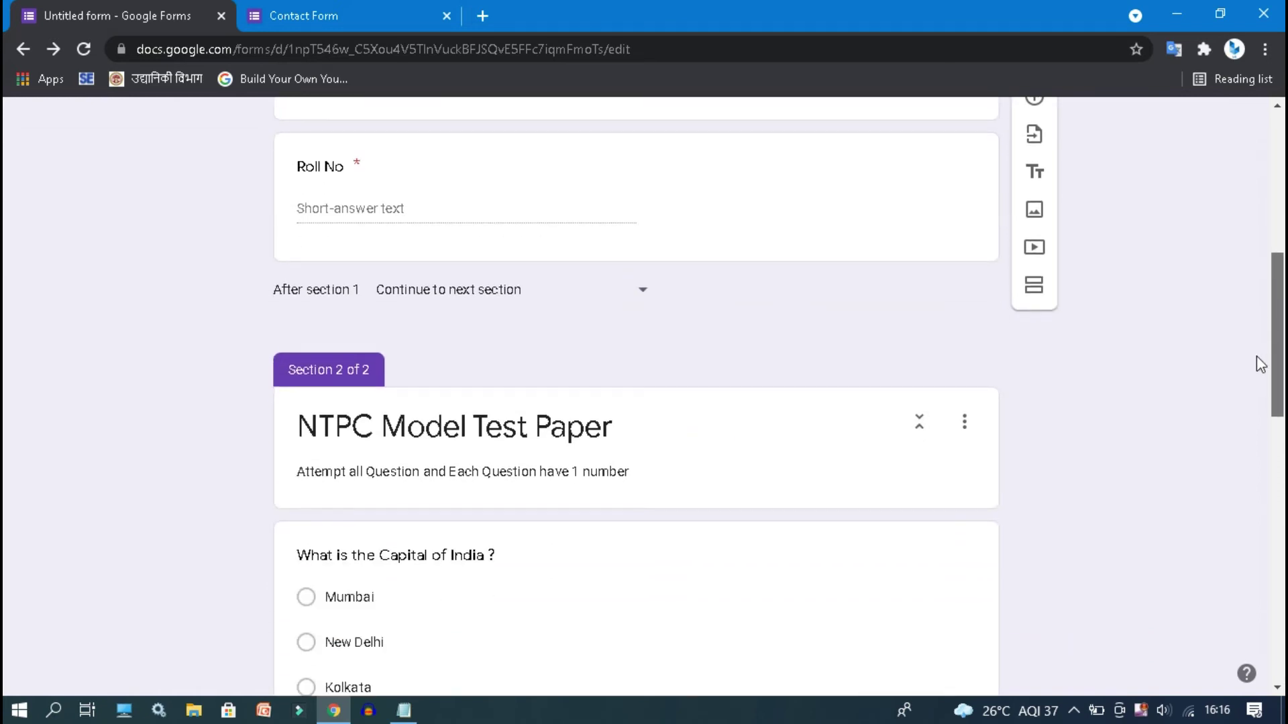
pyautogui.scroll(-10, 1253, 414)
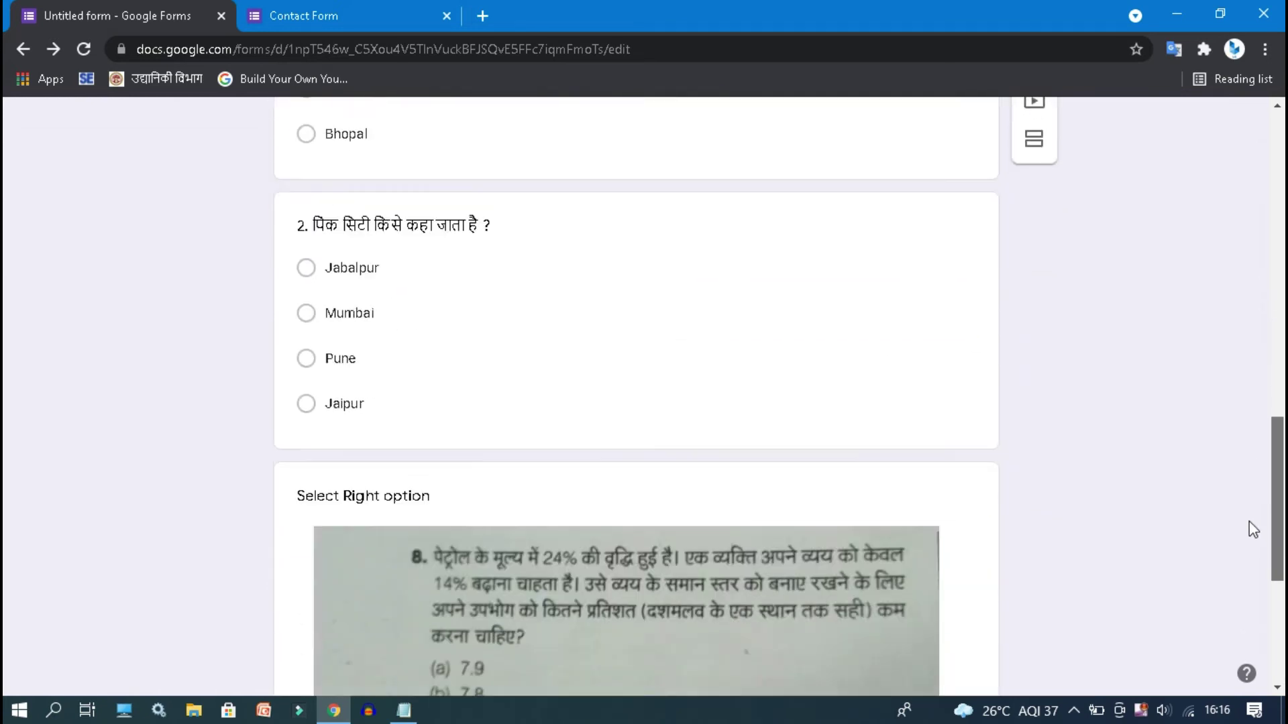
pyautogui.scroll(20, 1264, 647)
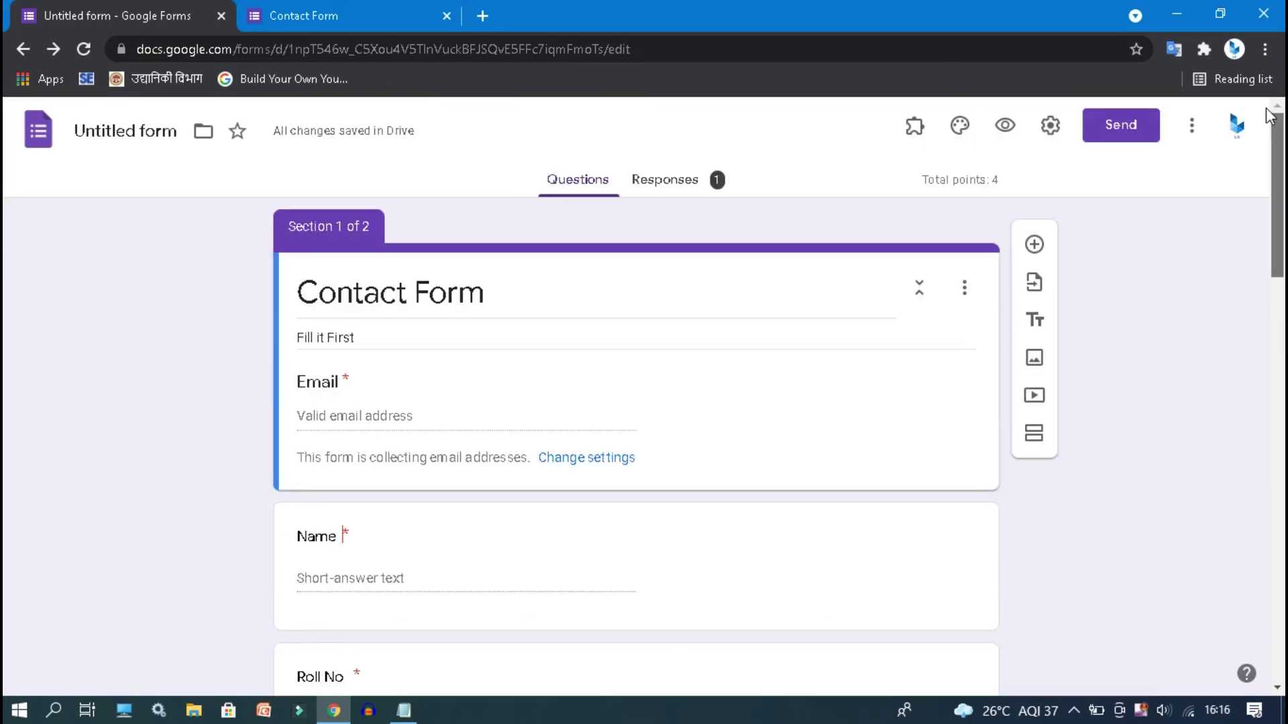
pyautogui.click(1005, 128)
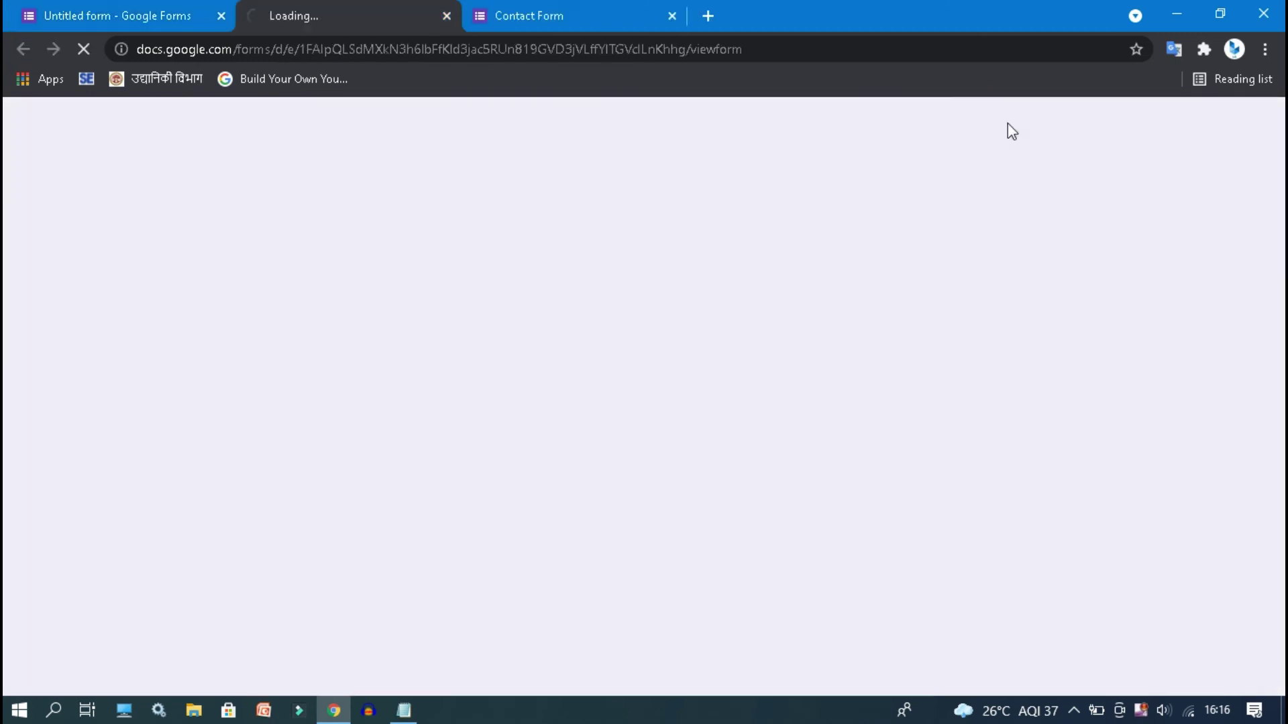
pyautogui.click(677, 10)
pyautogui.click(671, 15)
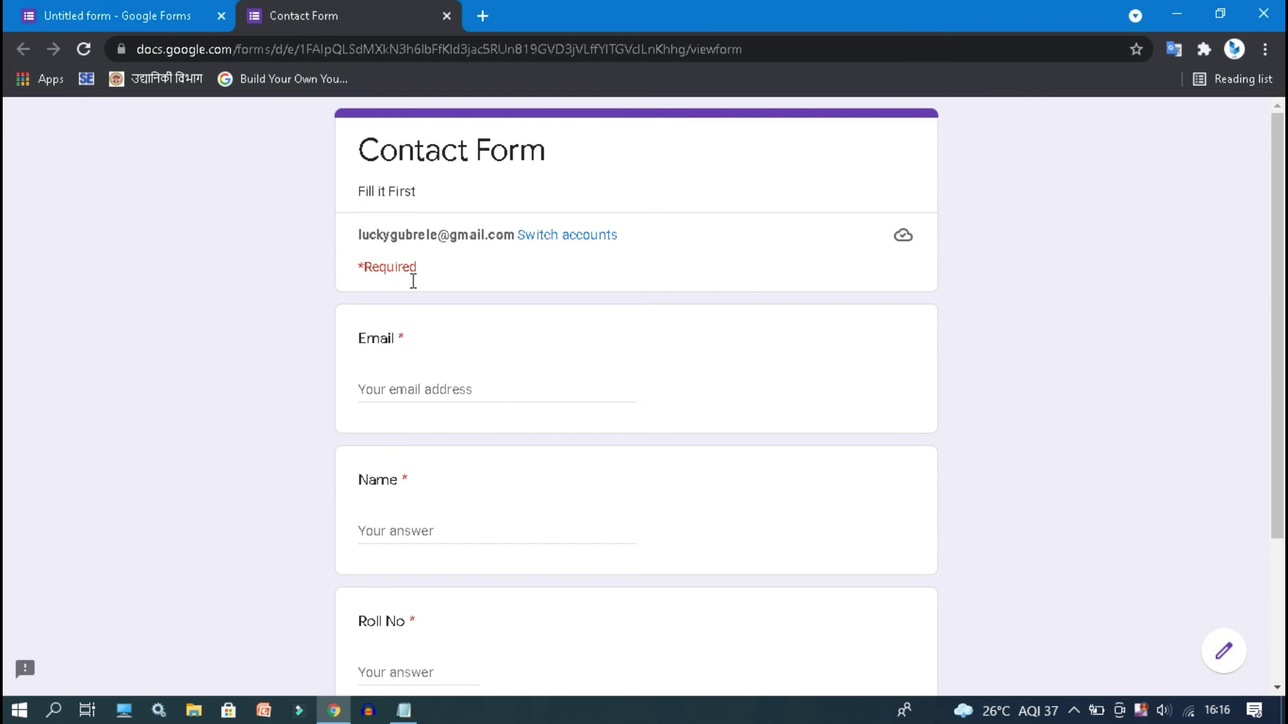
# - Enter the respondent's email, name and roll number, then continue to the next page
pyautogui.click(435, 399)
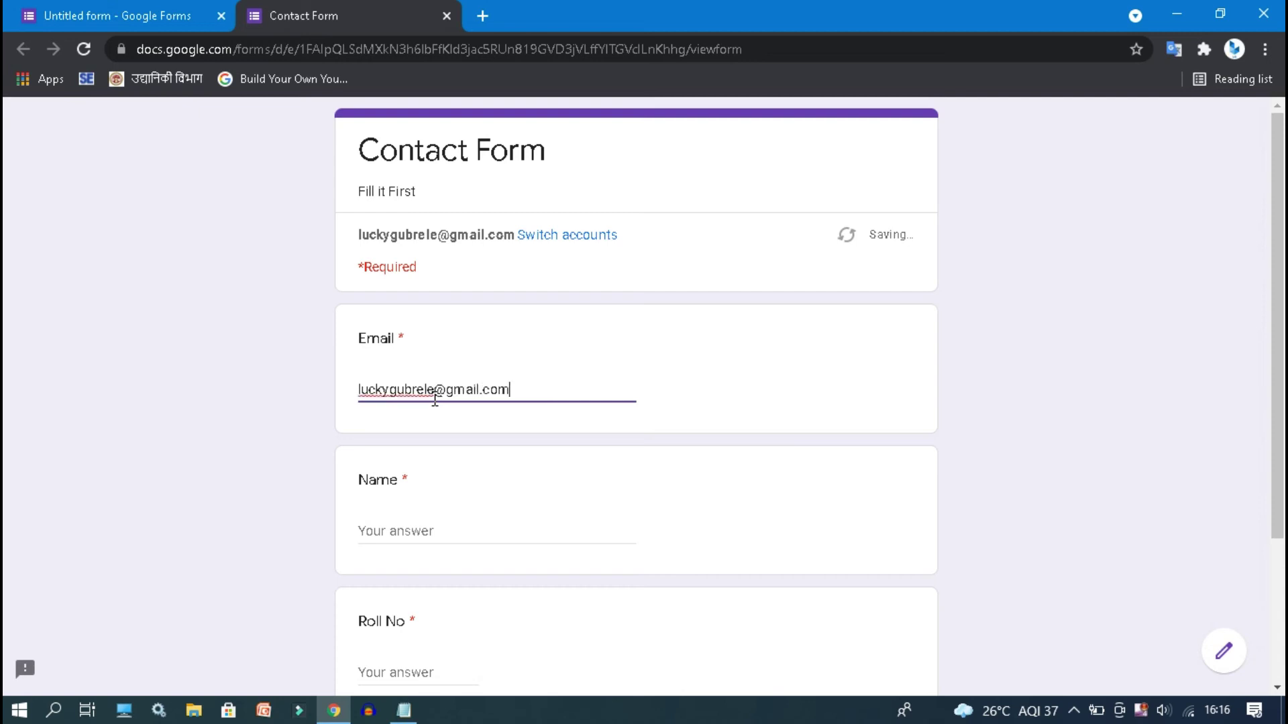
pyautogui.click(431, 533)
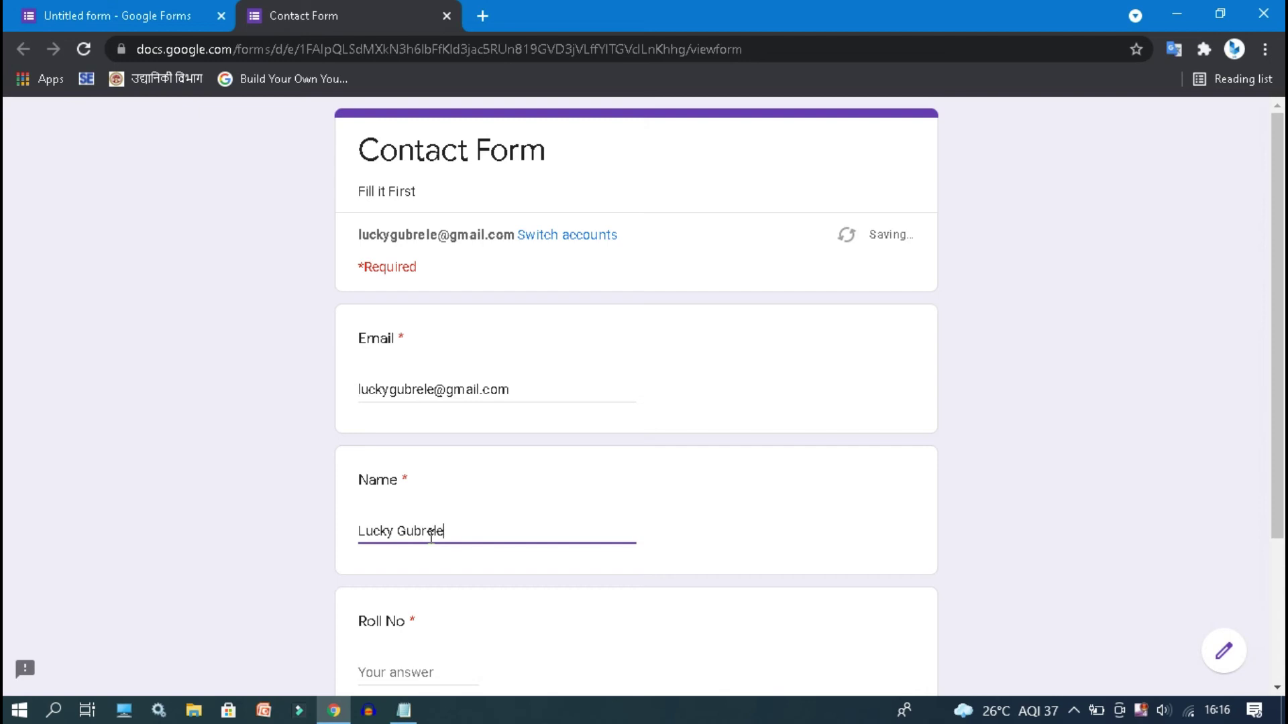
pyautogui.press('Tab')
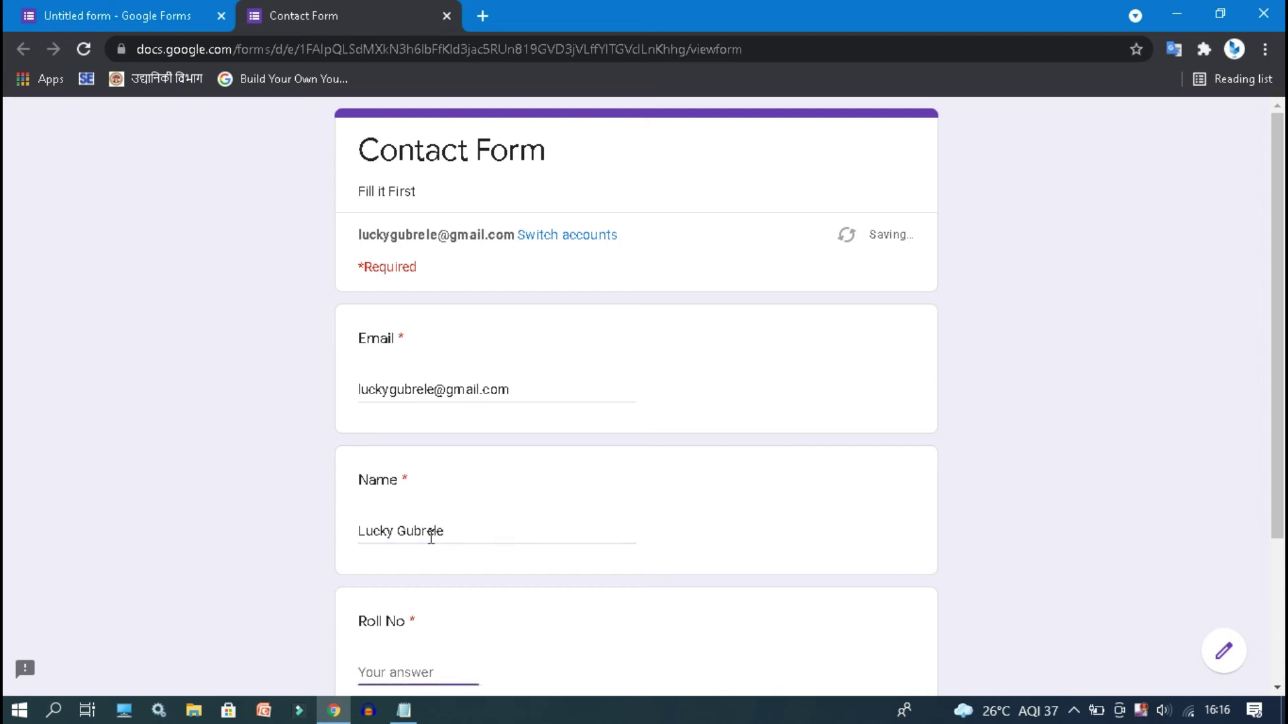
pyautogui.write('123456')
pyautogui.press('Tab')
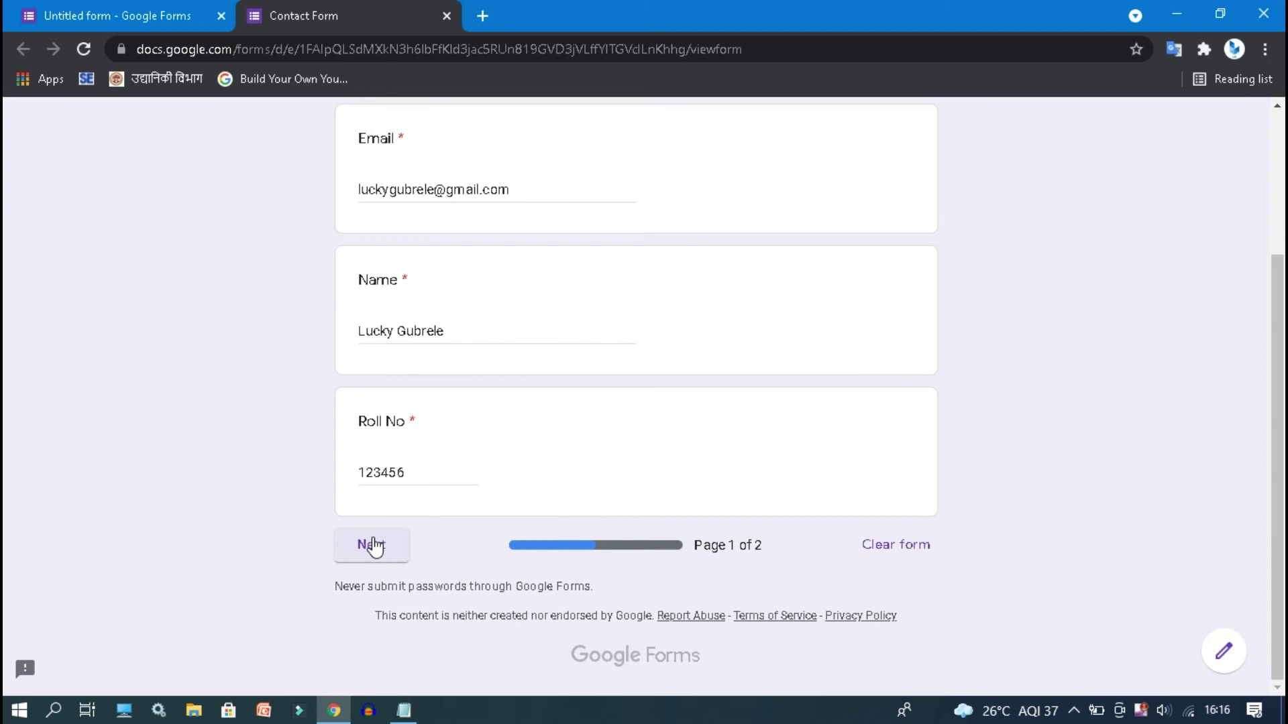
pyautogui.click(373, 546)
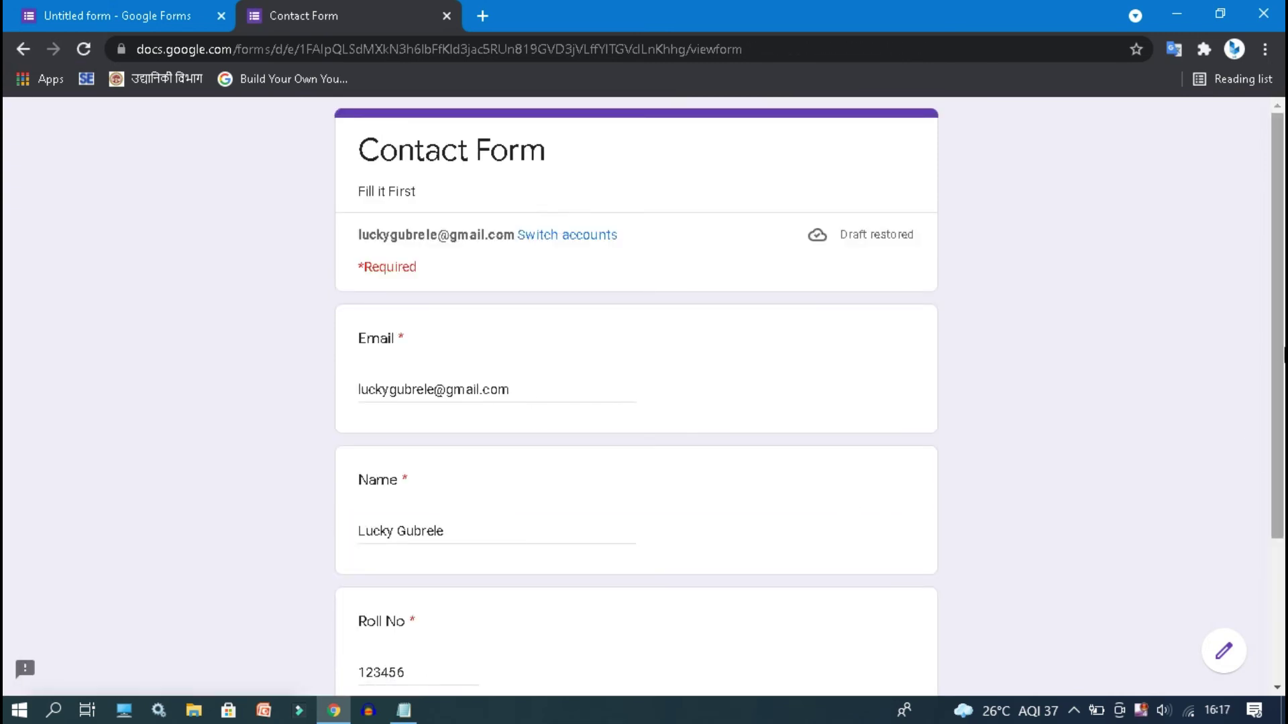
pyautogui.scroll(-3, 603, 470)
# - Answer New Delhi, Jaipur and option b on the quiz questions, then submit
pyautogui.click(372, 557)
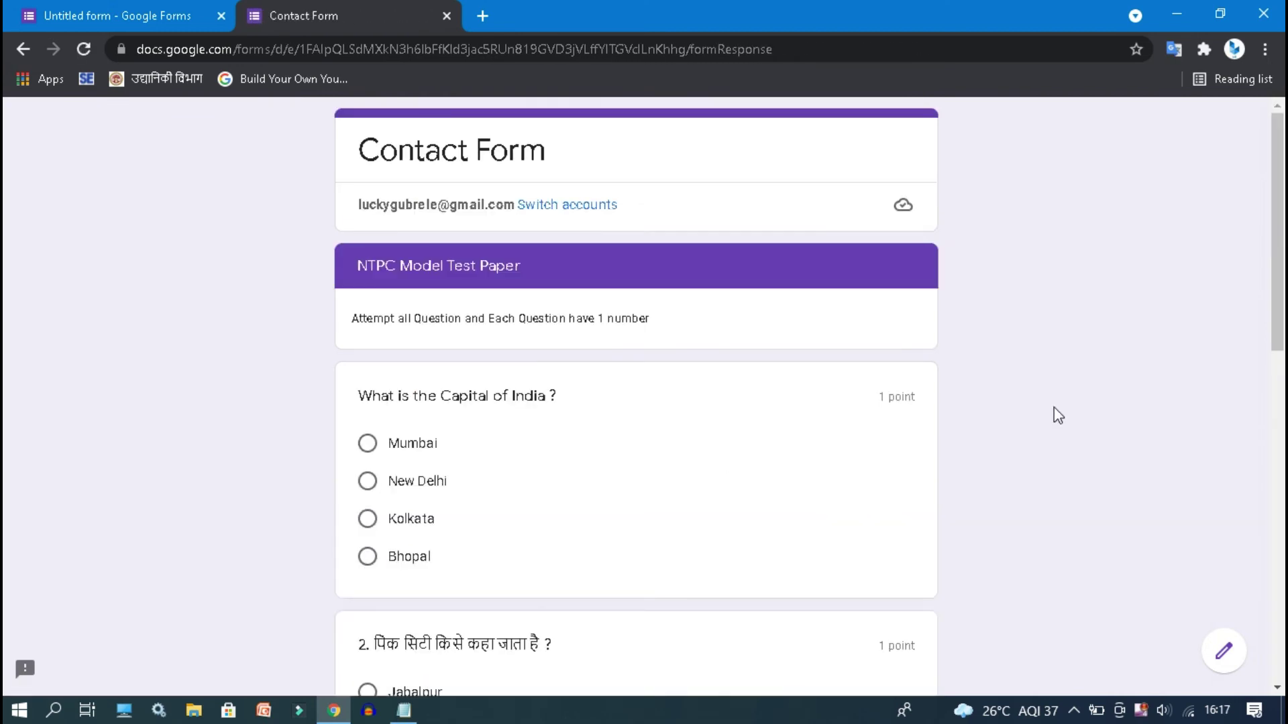
pyautogui.scroll(-2, 299, 306)
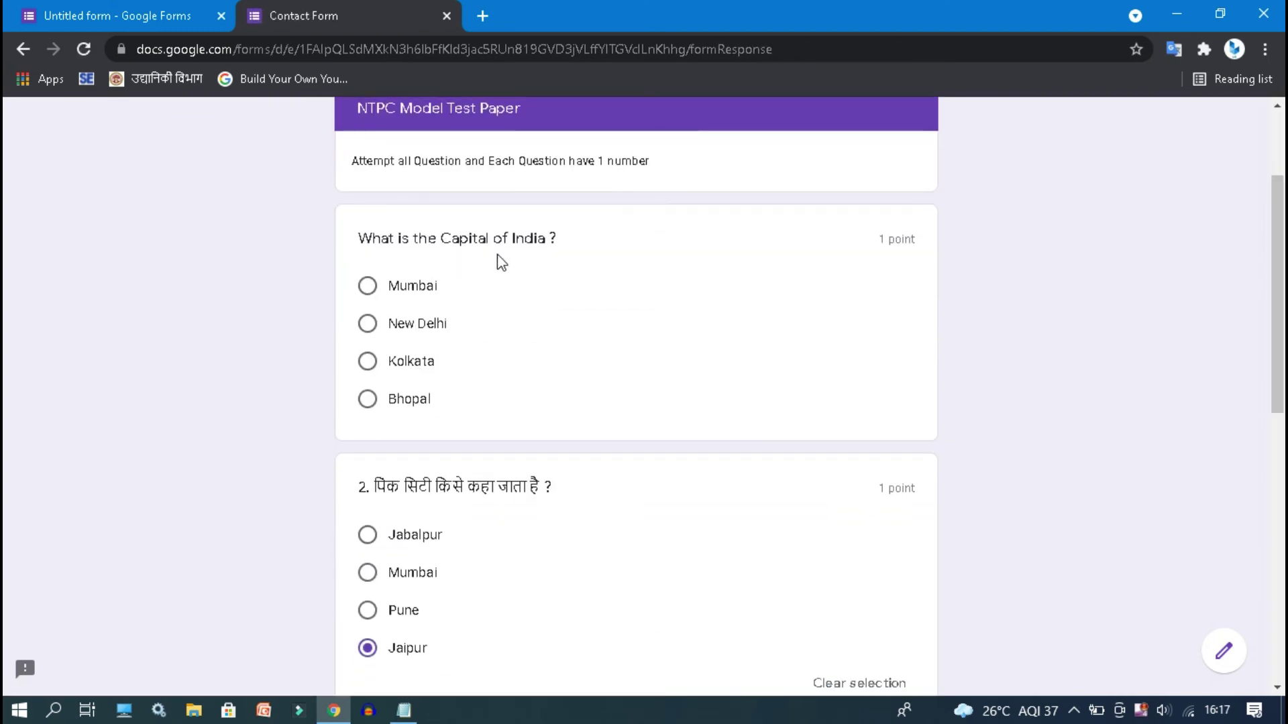
pyautogui.click(405, 327)
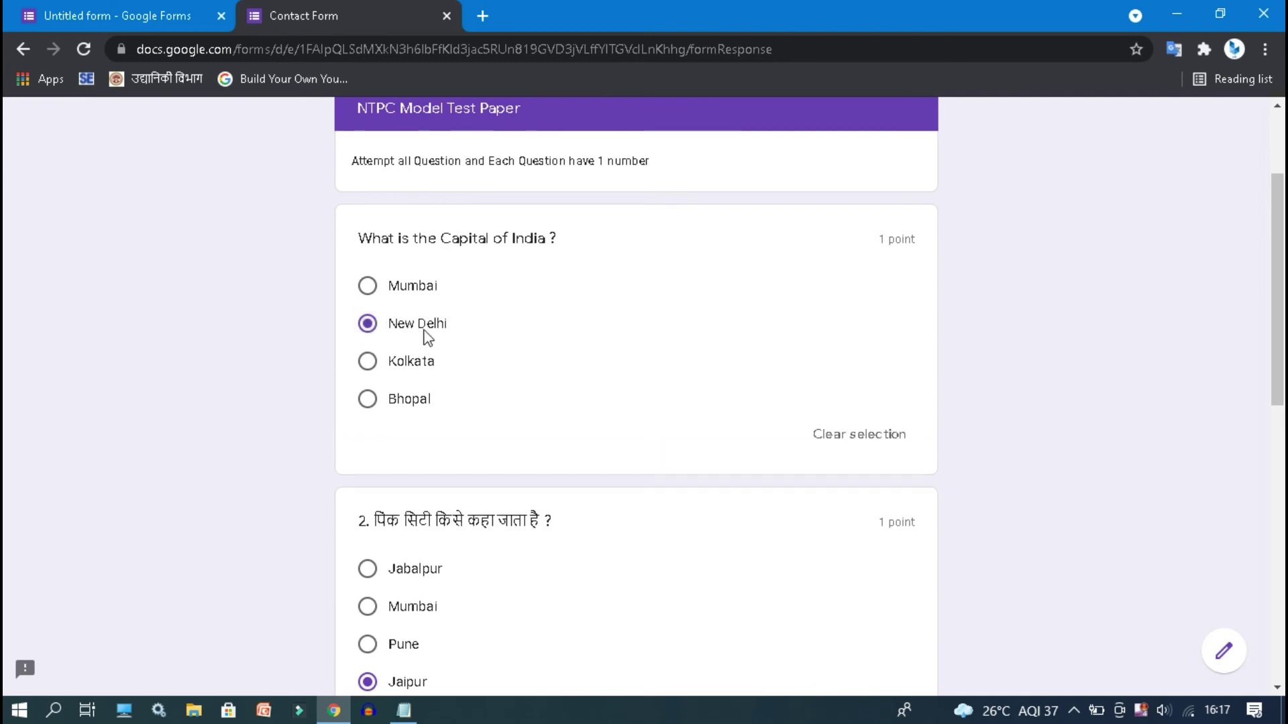
pyautogui.scroll(-3, 1103, 464)
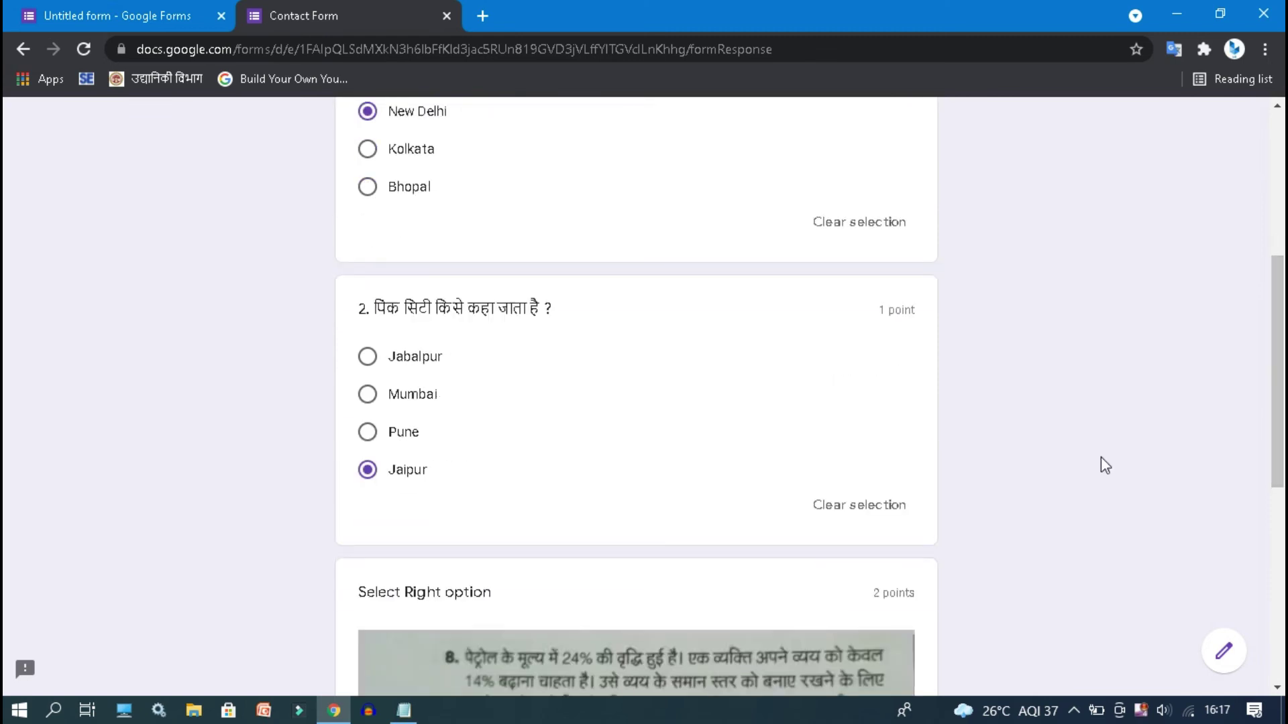
pyautogui.click(401, 477)
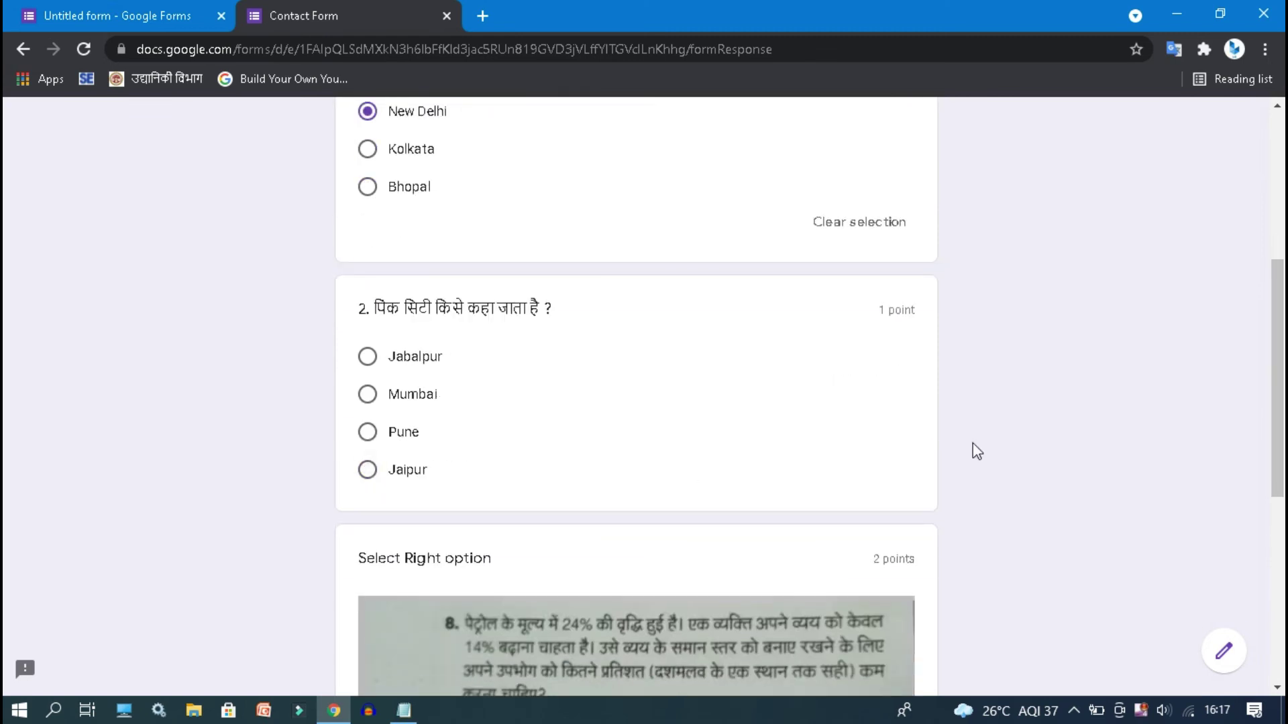
pyautogui.click(411, 473)
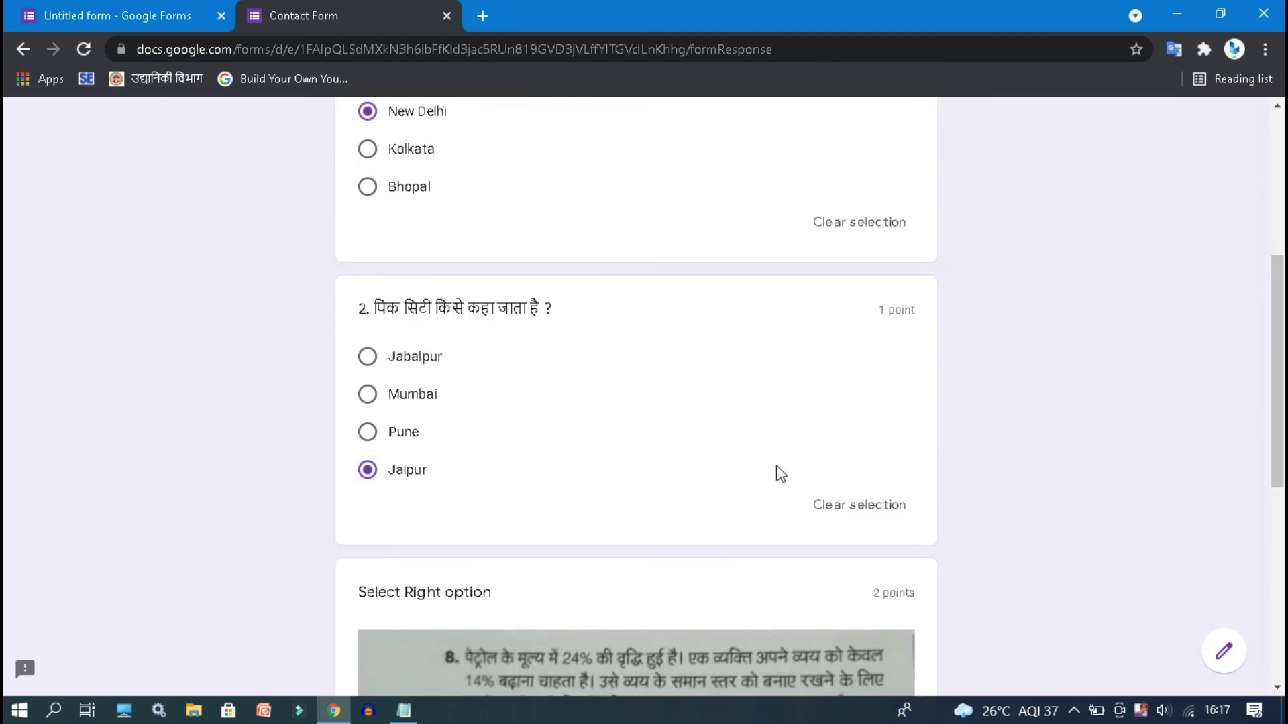
pyautogui.moveTo(1279, 336); pyautogui.dragTo(1282, 505)
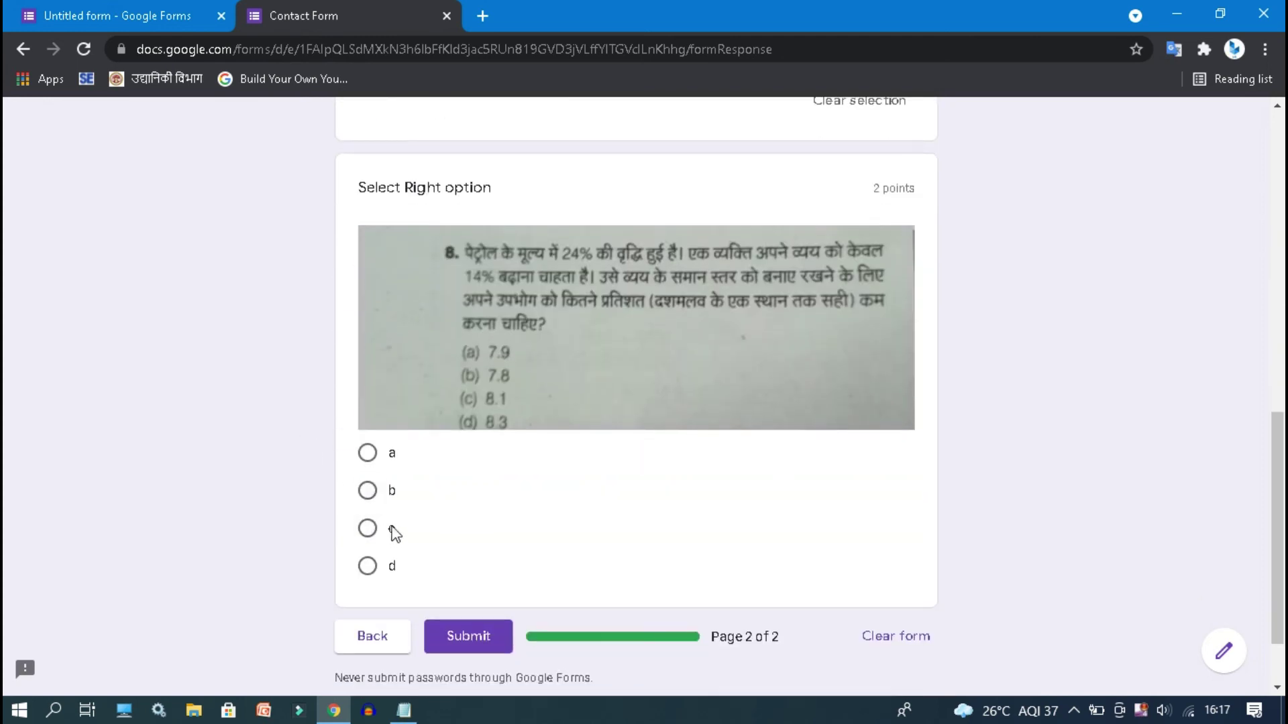
pyautogui.click(367, 491)
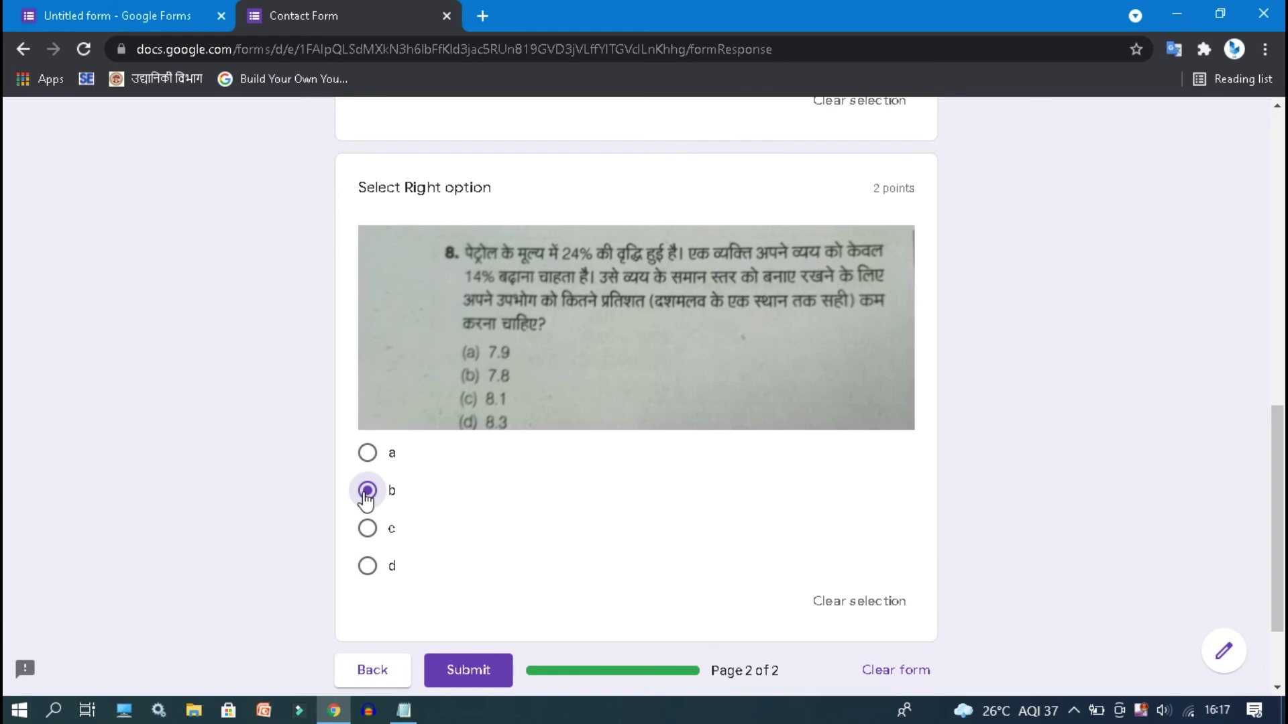
pyautogui.click(467, 675)
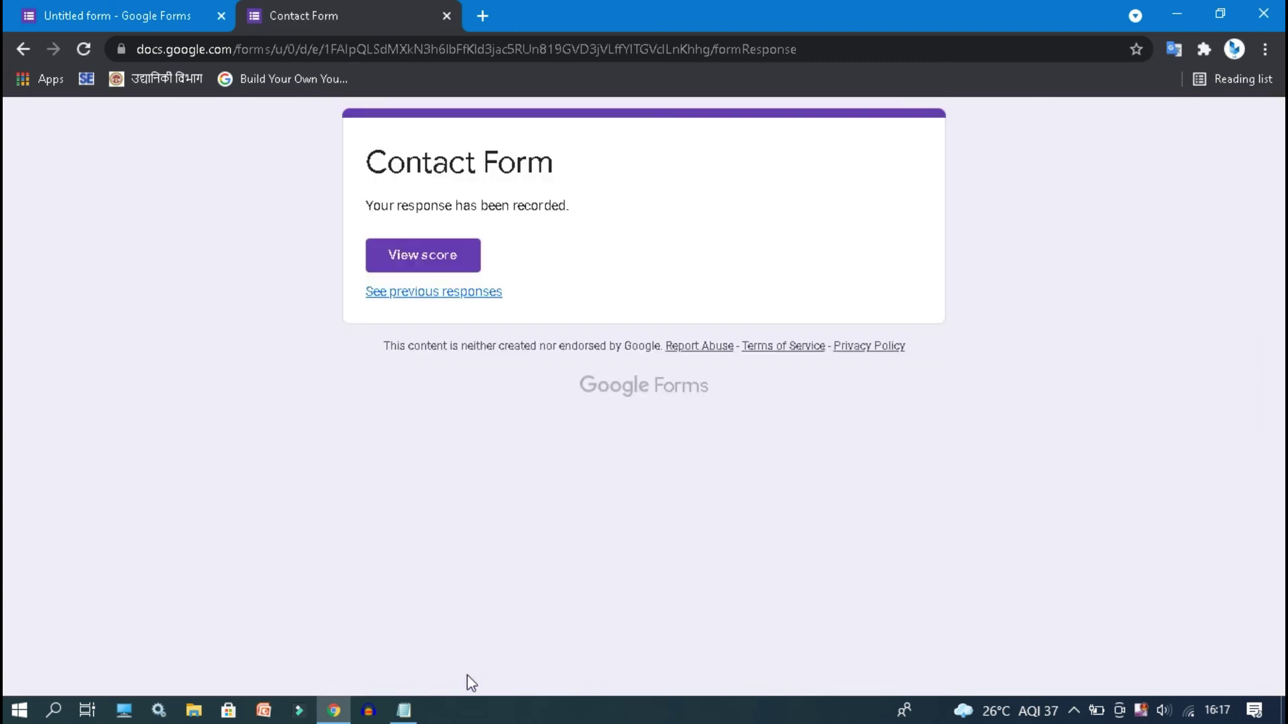
# - Review the 2/4 score and each graded answer, then return to the form editor
pyautogui.click(398, 254)
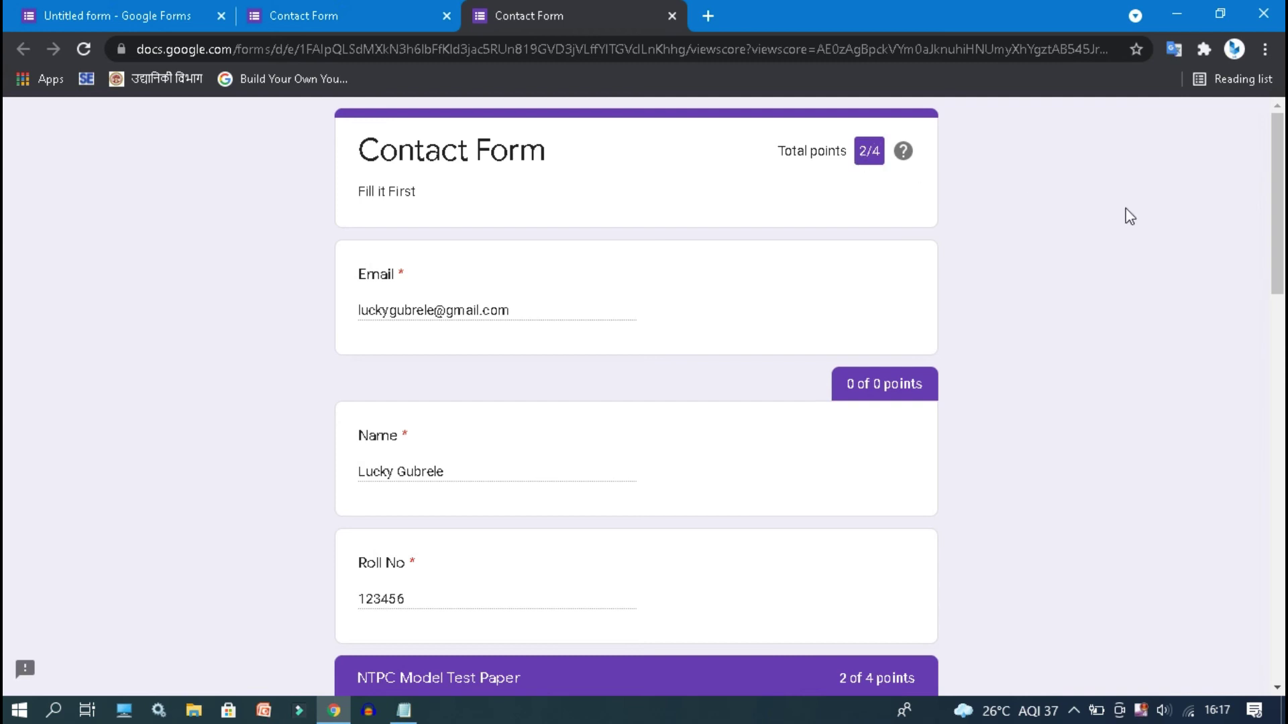
pyautogui.moveTo(1279, 203); pyautogui.dragTo(1278, 349)
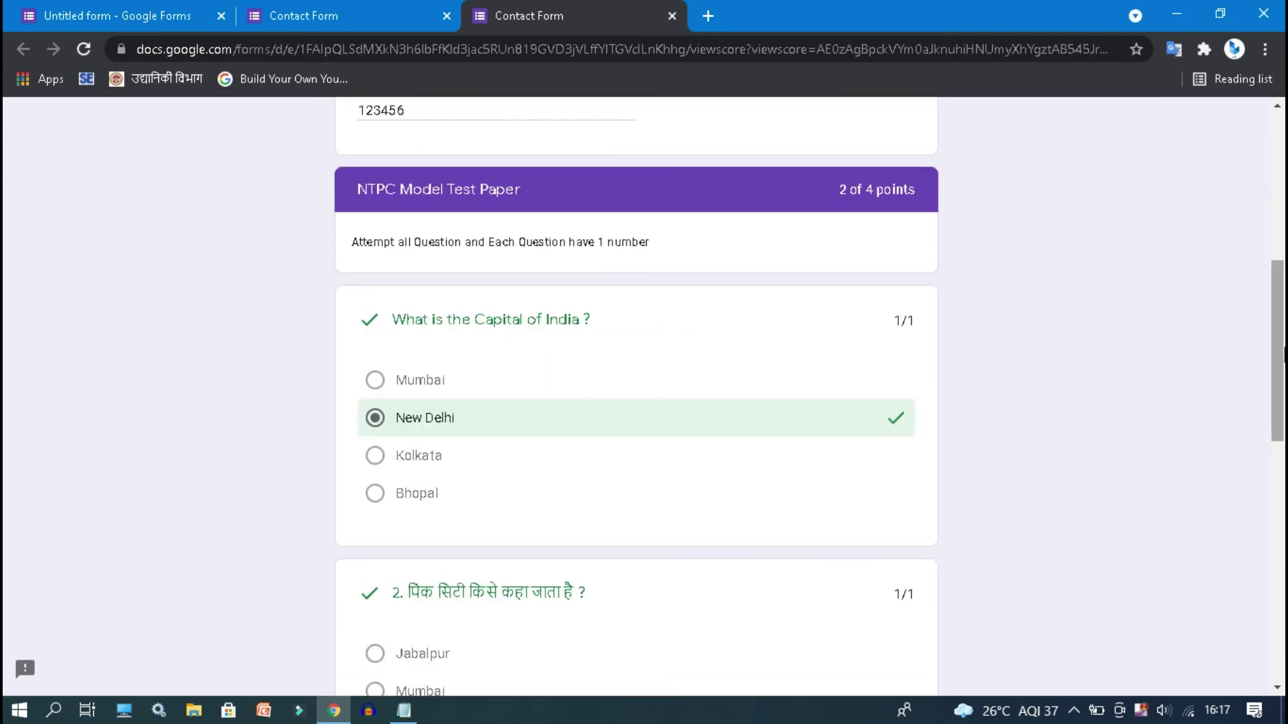
pyautogui.scroll(-4, 1282, 353)
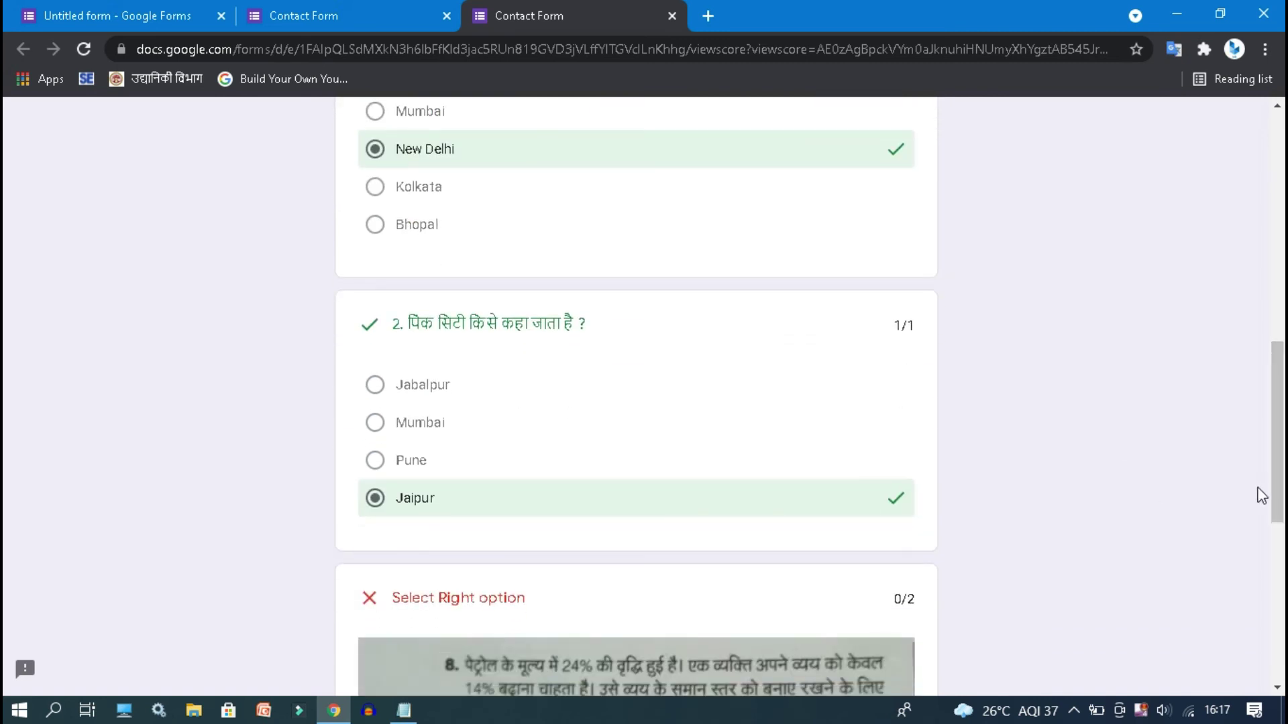
pyautogui.moveTo(1279, 465); pyautogui.dragTo(1279, 587)
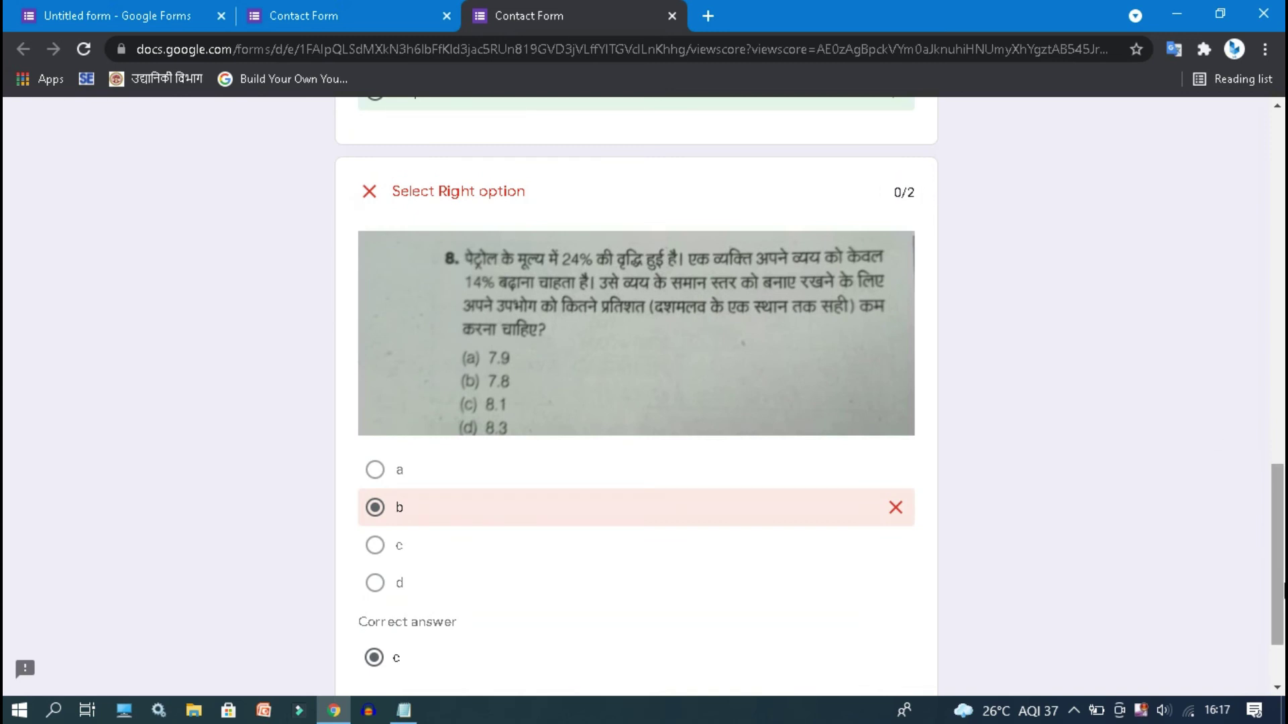
pyautogui.scroll(-2, 1264, 510)
pyautogui.scroll(15, 1248, 376)
pyautogui.scroll(7, 1242, 342)
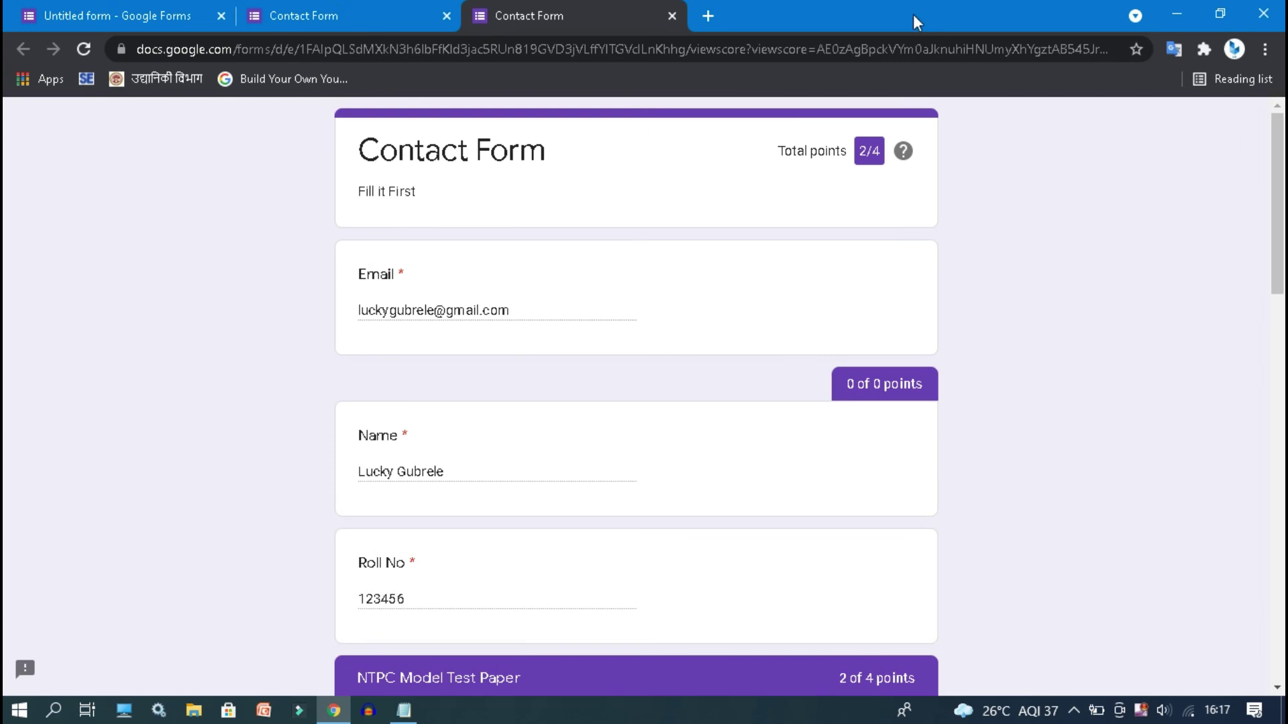
pyautogui.click(306, 8)
pyautogui.click(172, 8)
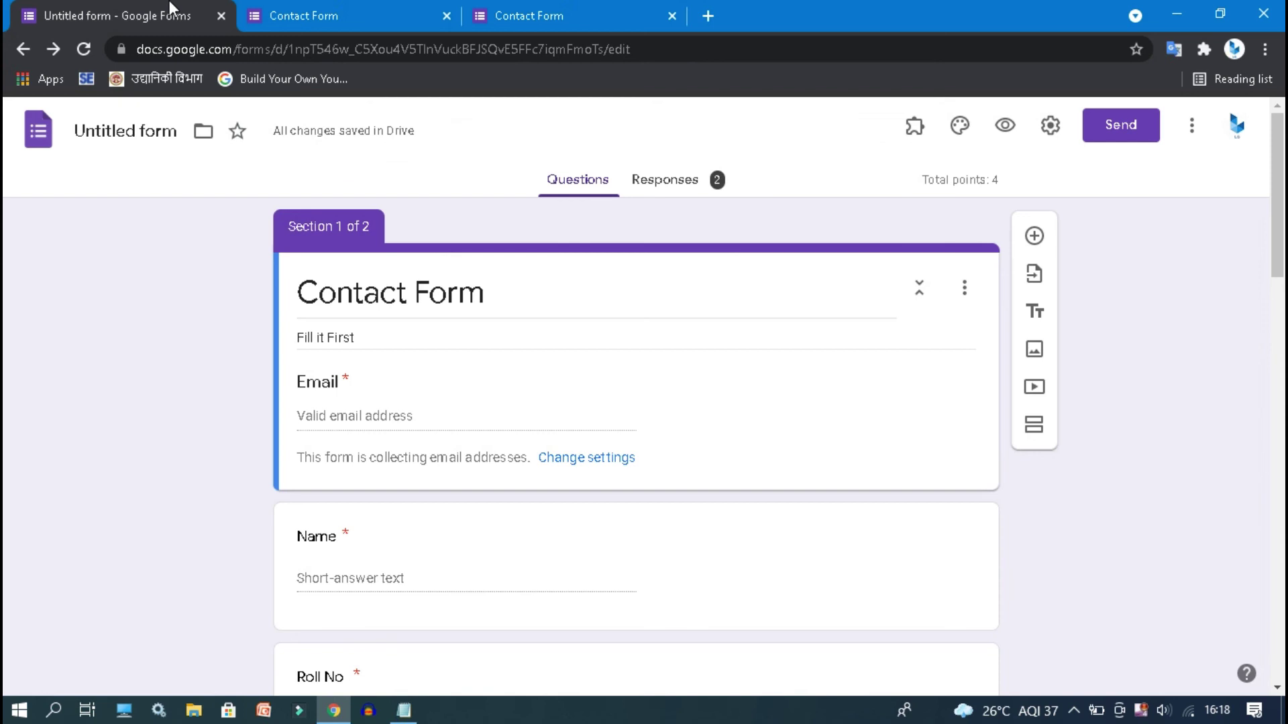
# - Open the collected responses and the scored respondent's individual response
pyautogui.click(679, 196)
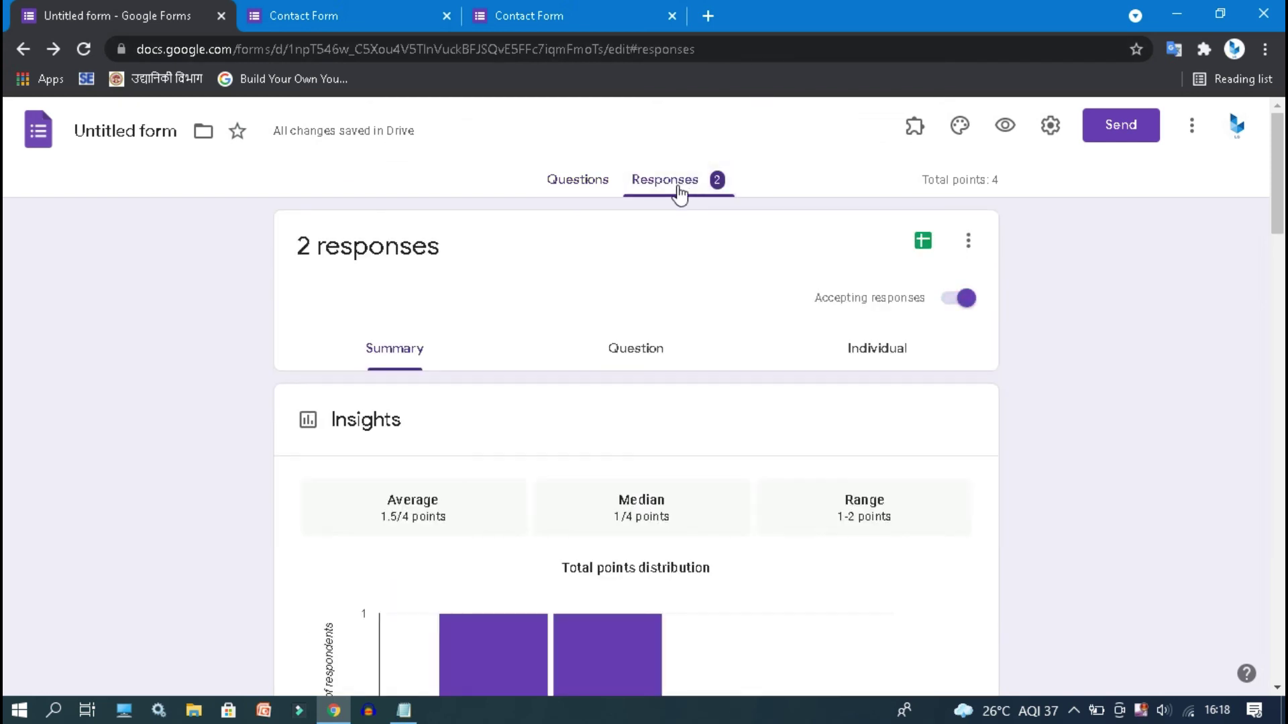
pyautogui.moveTo(1280, 197); pyautogui.dragTo(1282, 343)
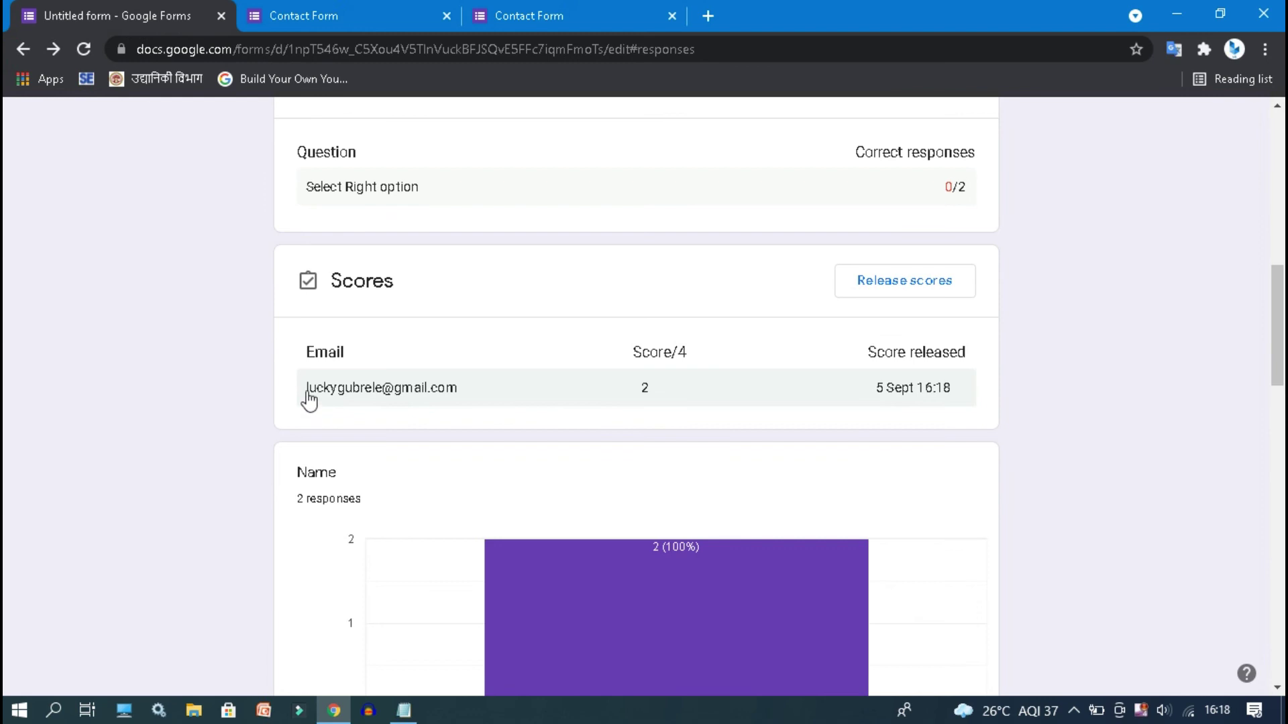
pyautogui.click(339, 395)
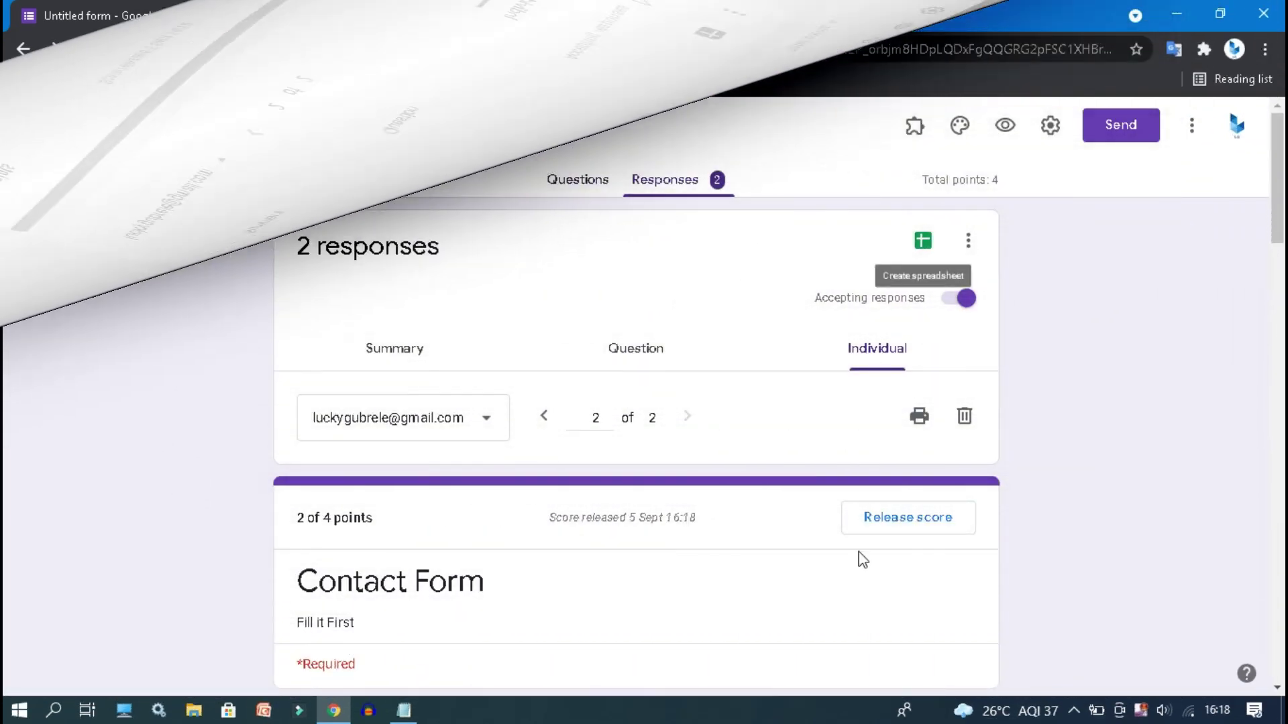
# - Release the score by emailing respondents, then start linking responses to a spreadsheet
pyautogui.click(901, 530)
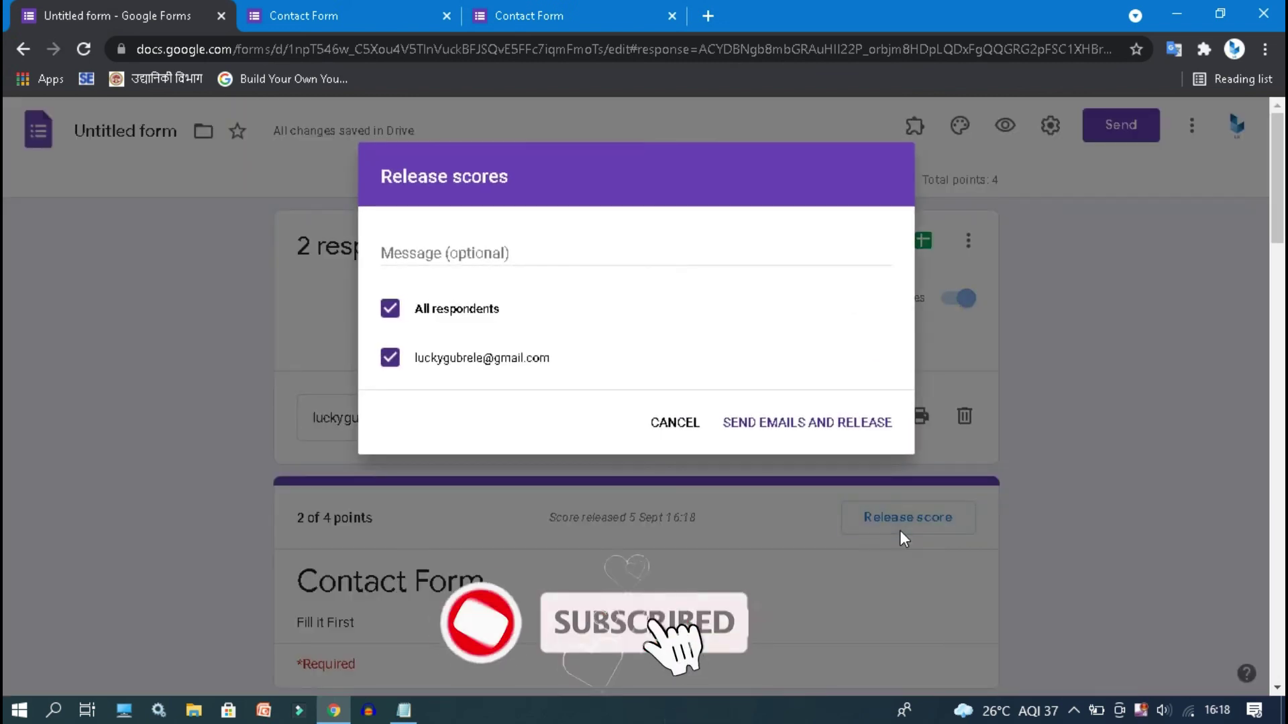
pyautogui.click(772, 433)
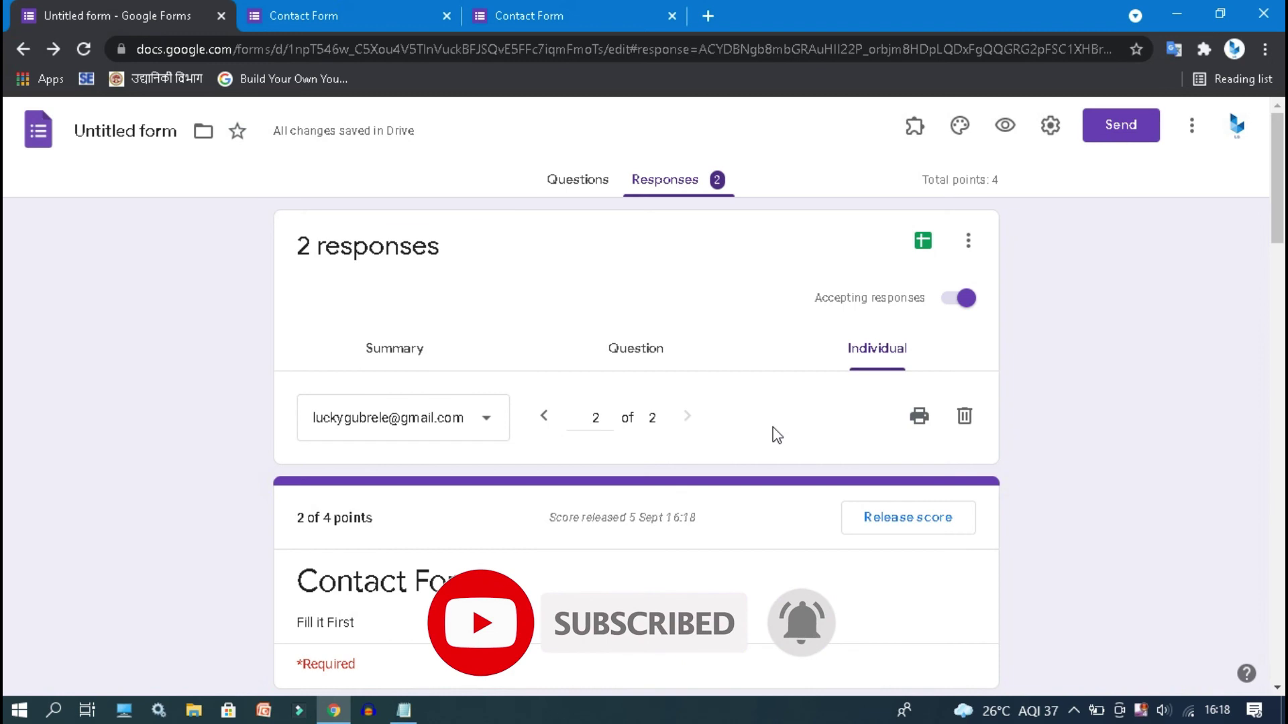
pyautogui.scroll(-1, 1279, 215)
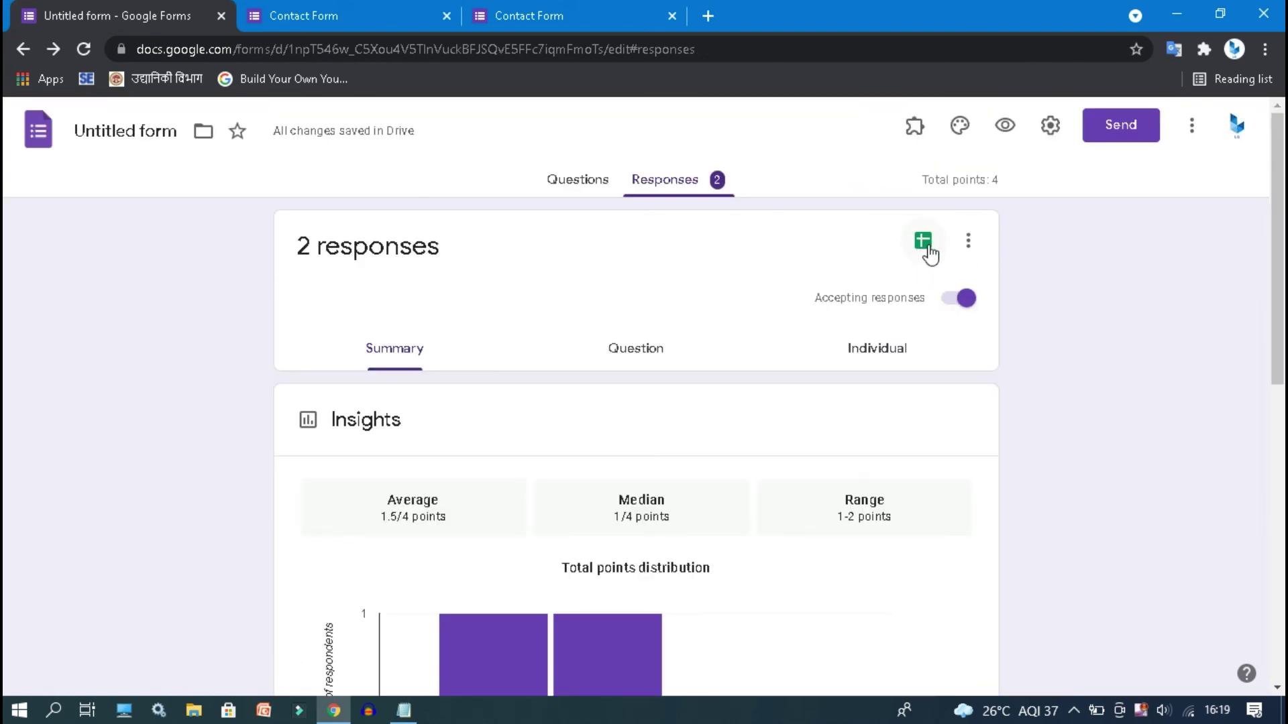
pyautogui.click(928, 247)
# - Create the responses spreadsheet, inspect the second response's 2/4 score row, and close it
pyautogui.click(860, 366)
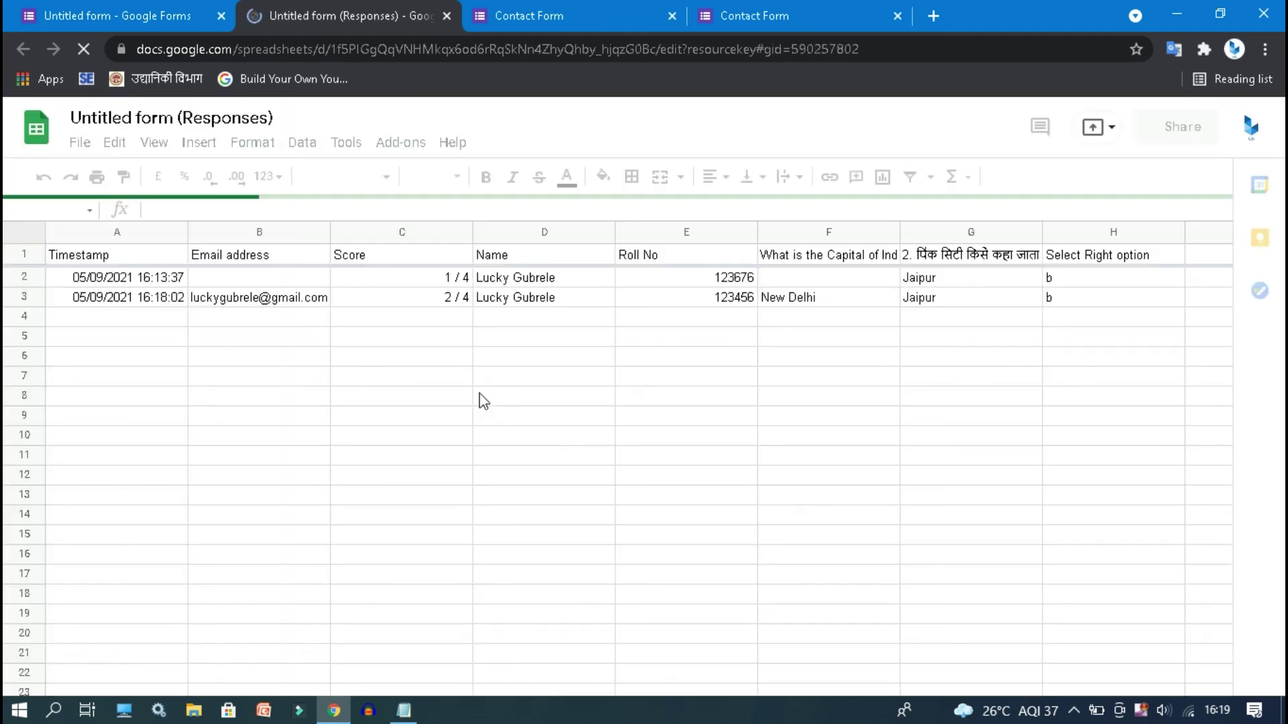
pyautogui.click(137, 277)
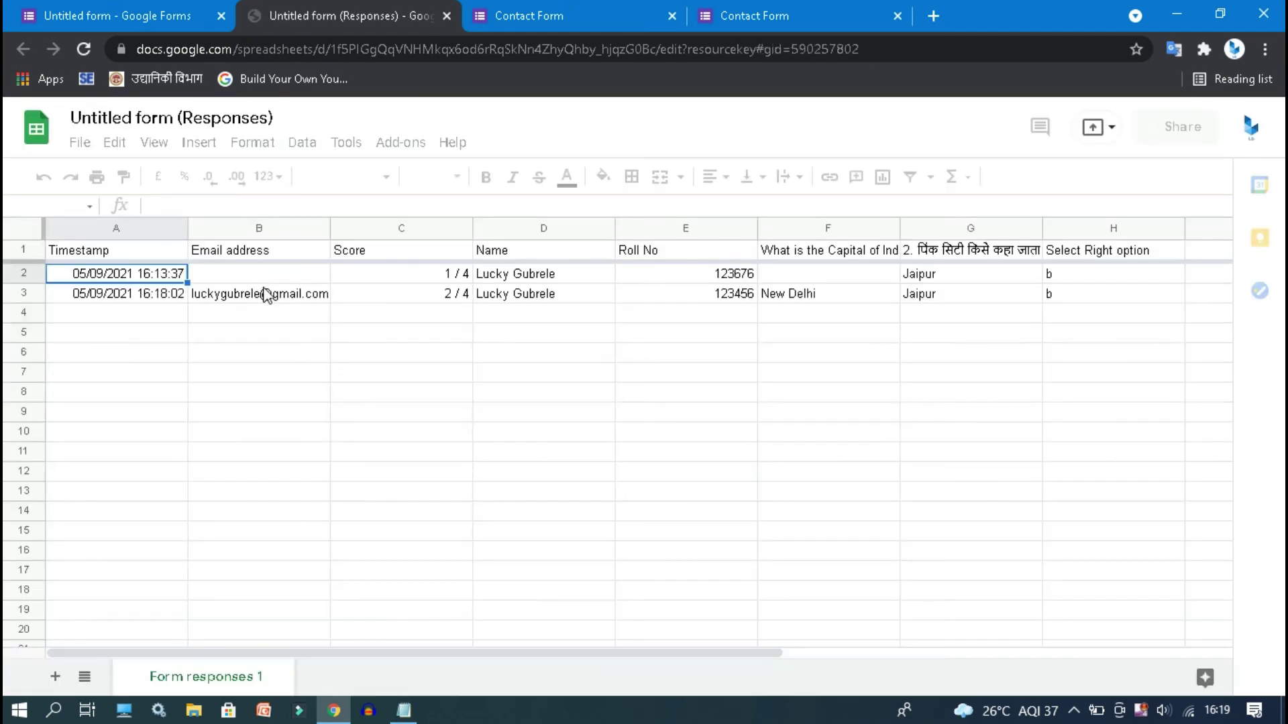
pyautogui.click(266, 299)
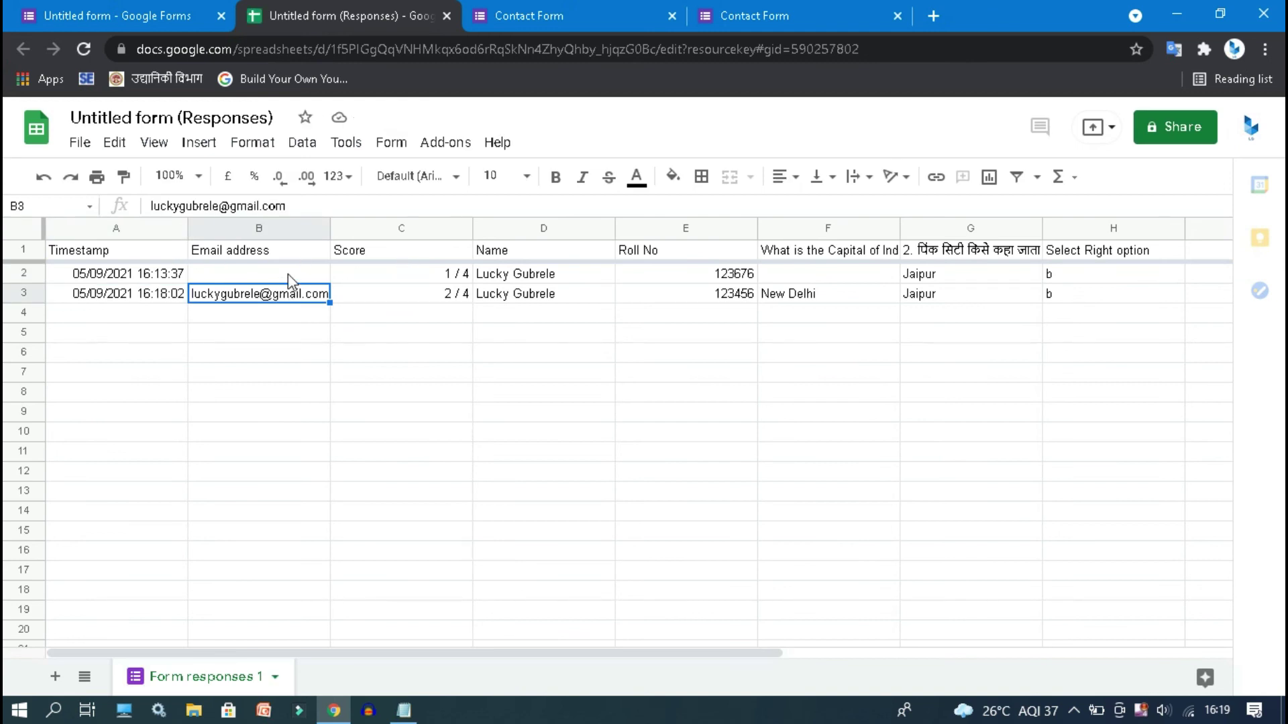
pyautogui.click(460, 298)
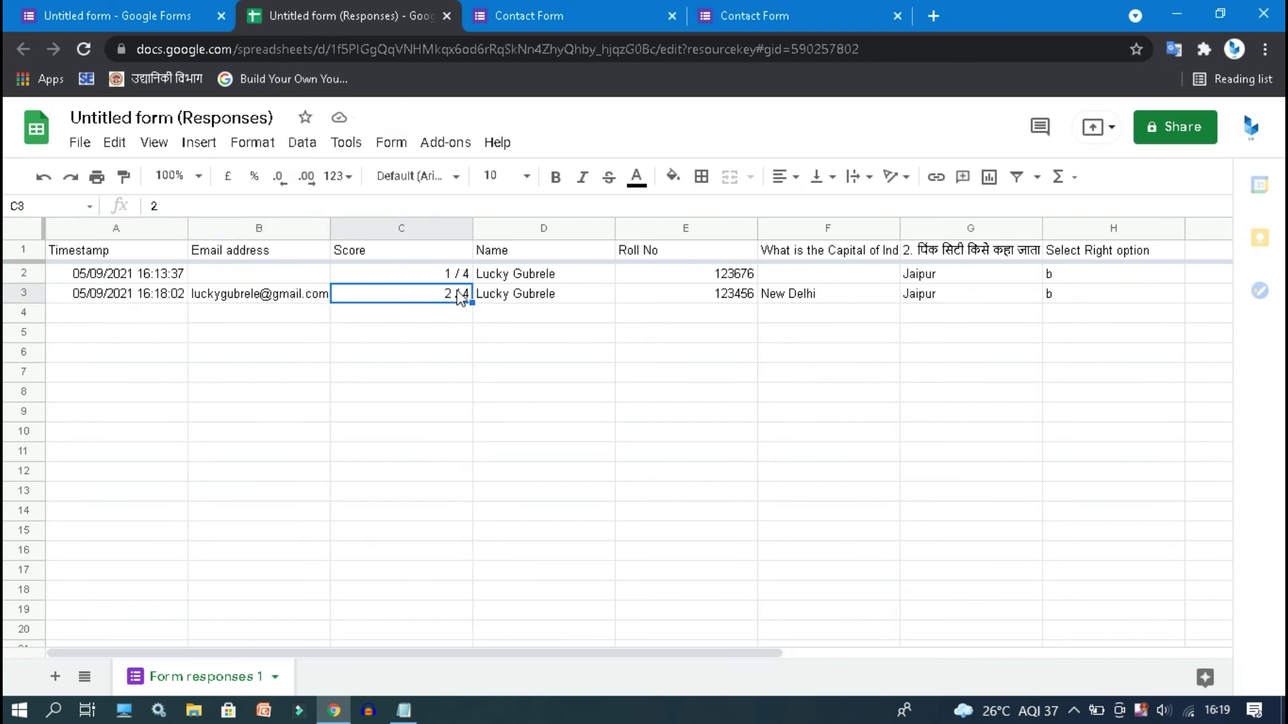
pyautogui.press('Right')
pyautogui.press('Right')
pyautogui.press('Right')
pyautogui.press('Right')
pyautogui.press('Right')
pyautogui.press('Right')
pyautogui.press('Right')
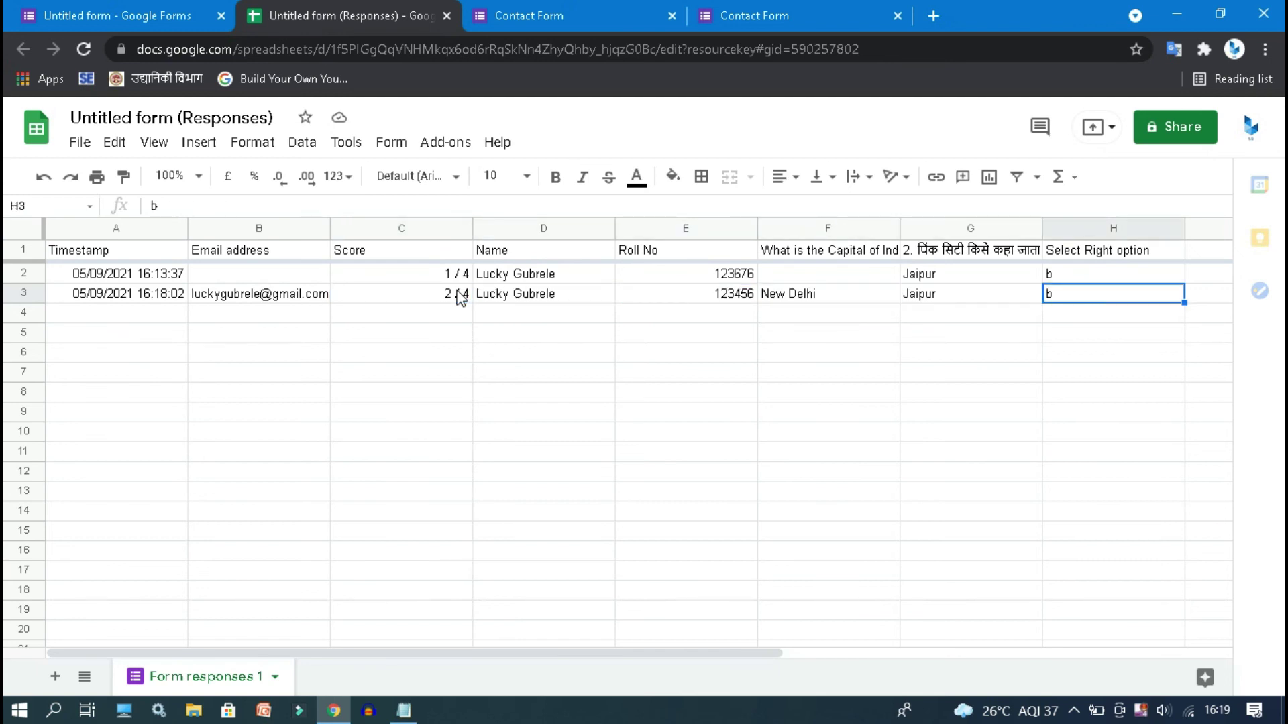
pyautogui.press('Right')
pyautogui.press('Right')
pyautogui.press('Right')
pyautogui.press('Right')
pyautogui.press('Left')
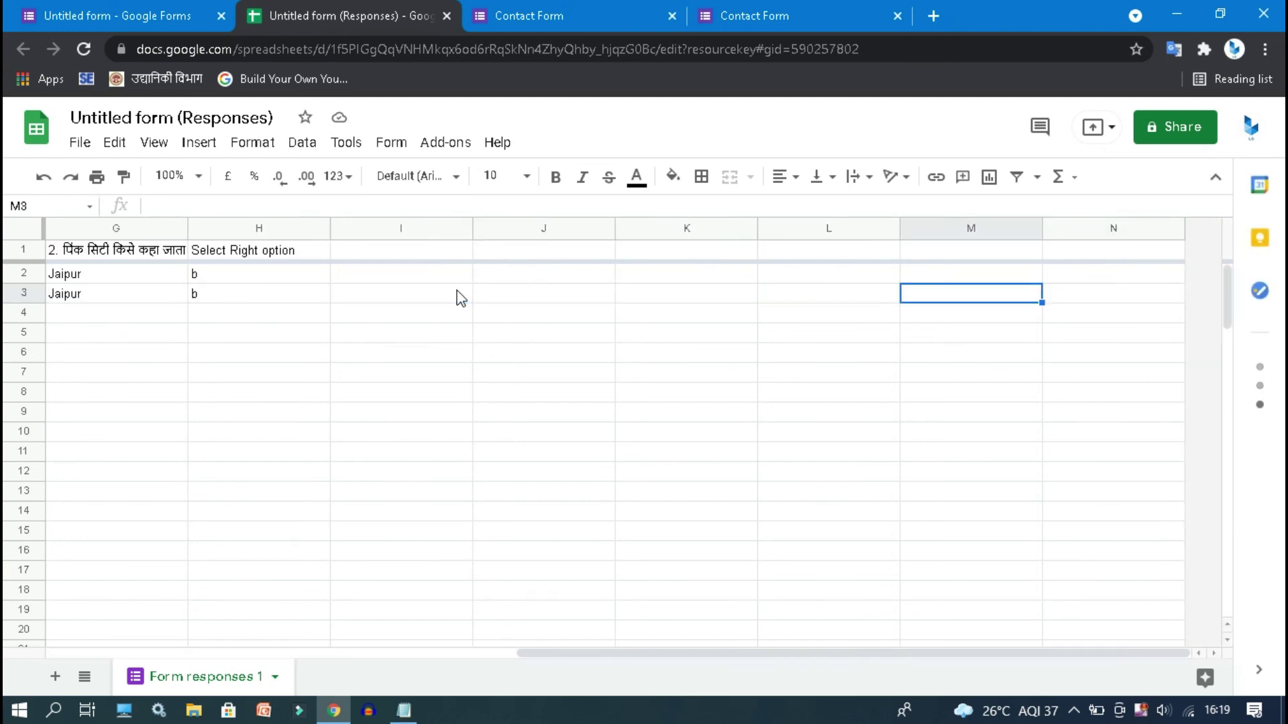
pyautogui.press('Home')
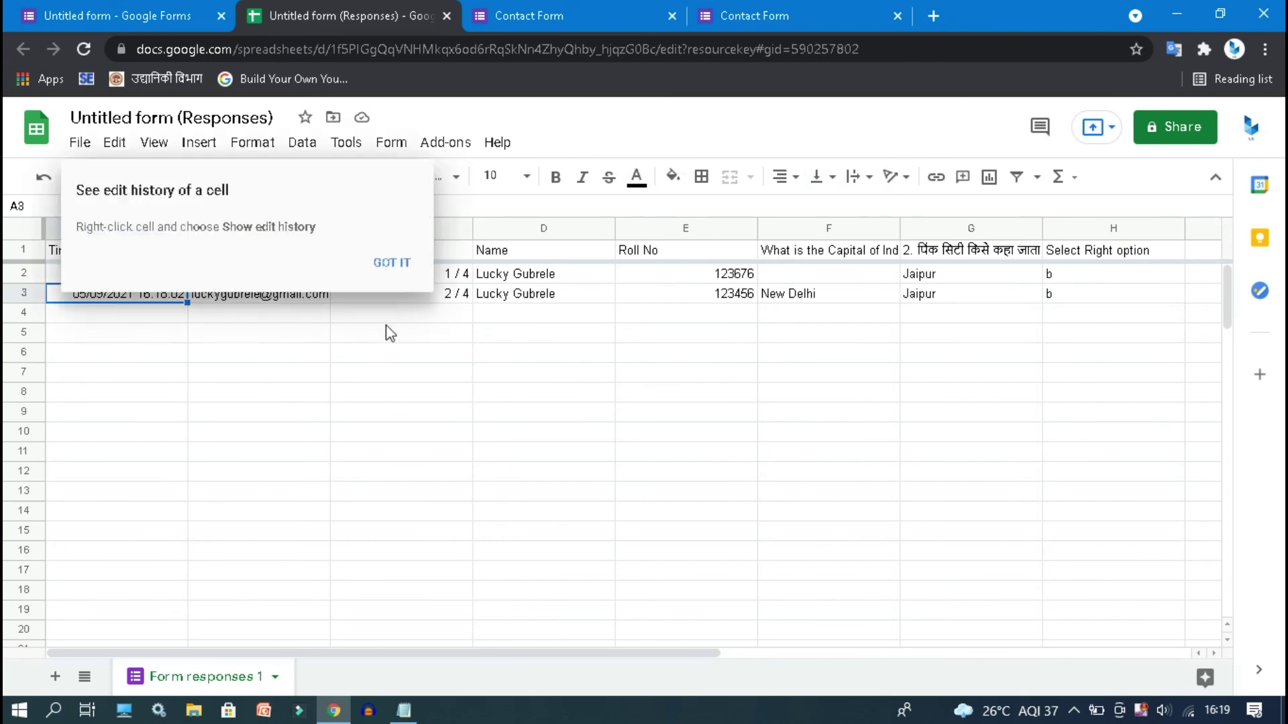
pyautogui.click(404, 266)
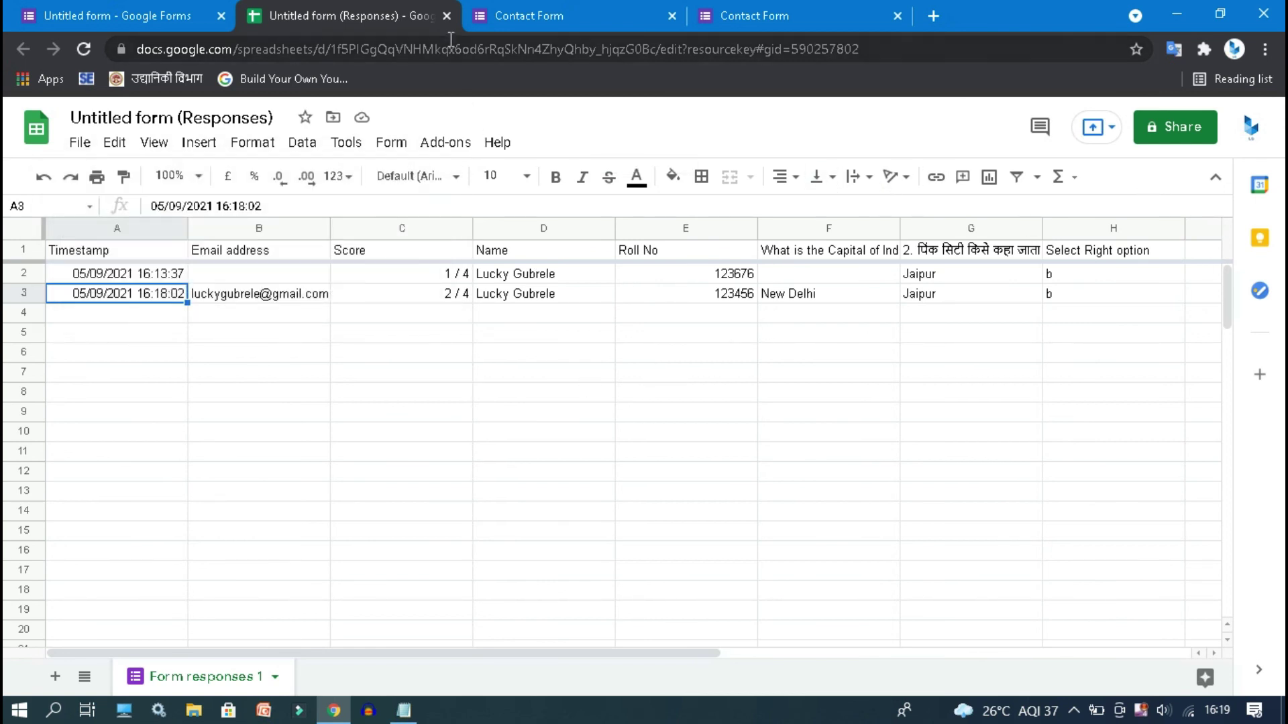
pyautogui.click(447, 16)
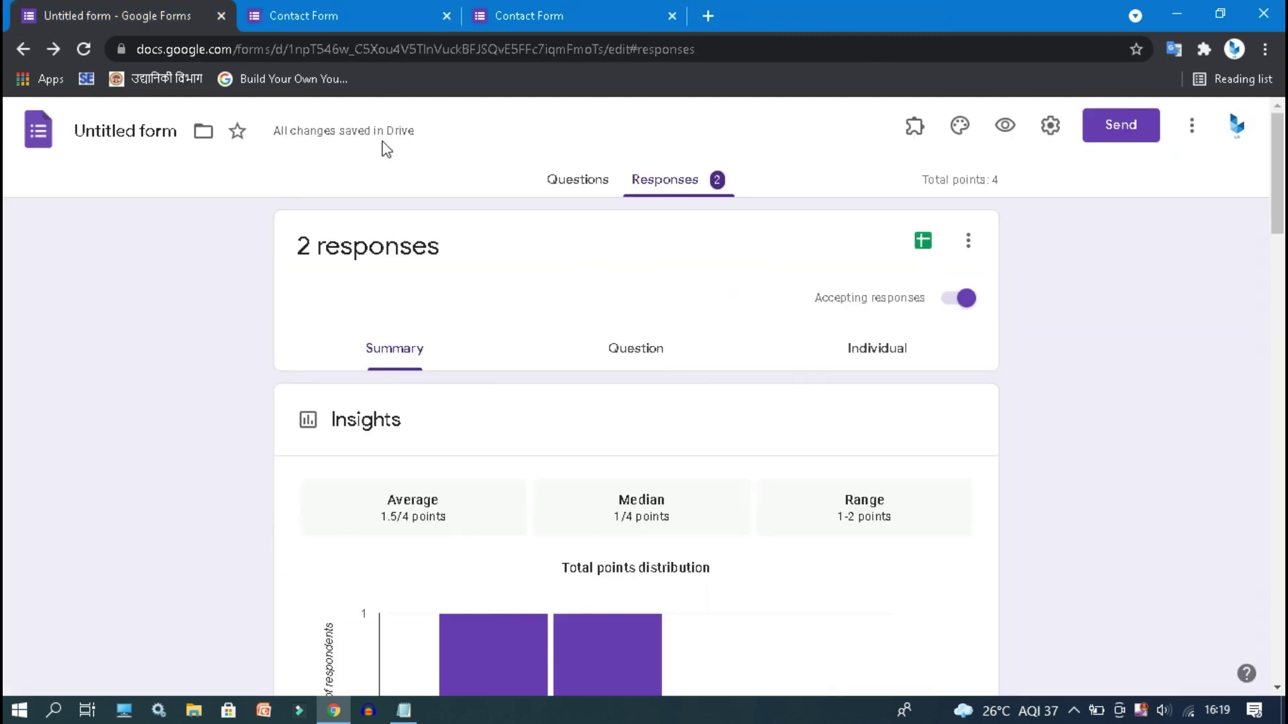
# - Browse the add-ons marketplace from the form's More menu
pyautogui.click(1192, 127)
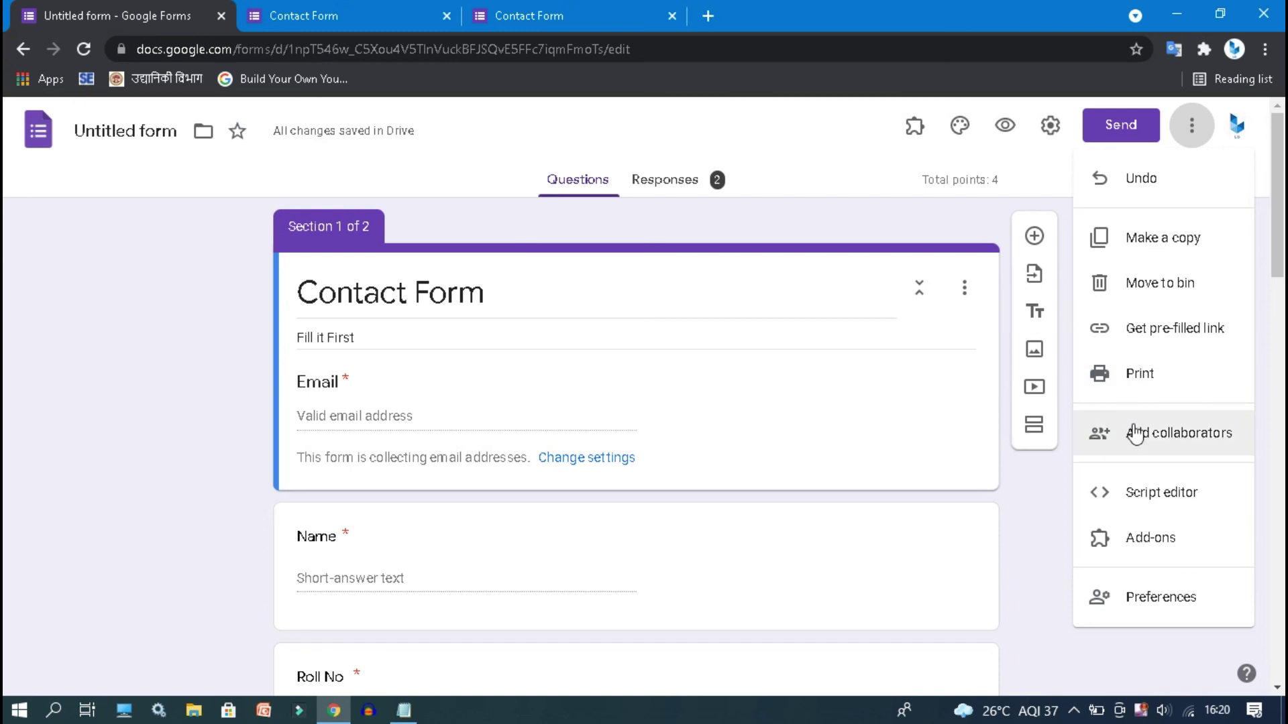
pyautogui.click(1162, 554)
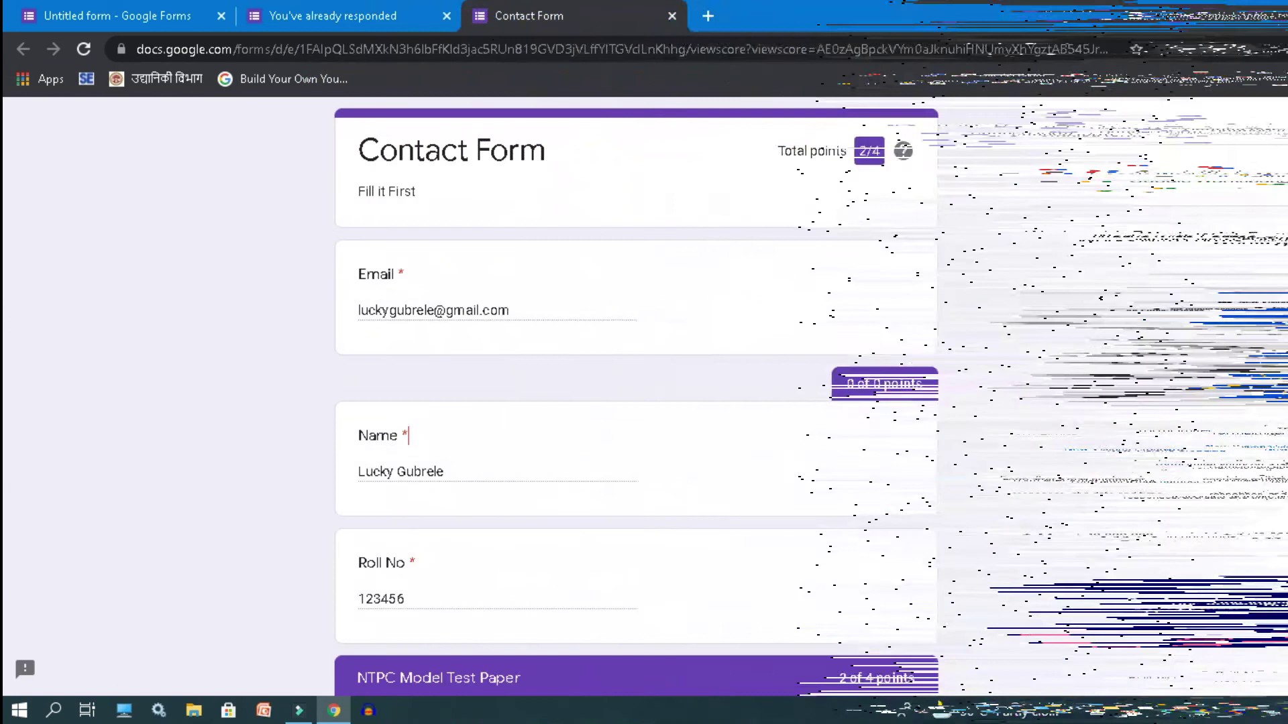
pyautogui.scroll(-2, 1282, 263)
pyautogui.moveTo(1282, 263); pyautogui.dragTo(1275, 233)
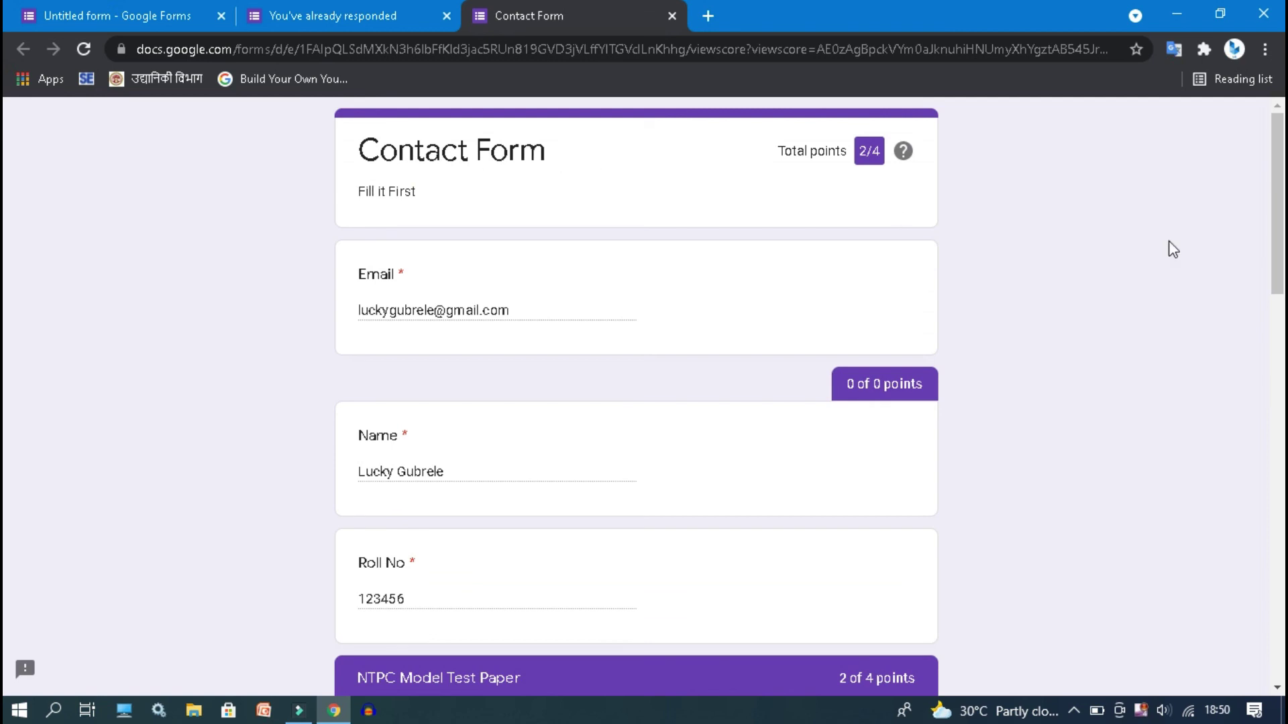
pyautogui.moveTo(1281, 215); pyautogui.dragTo(1259, 374)
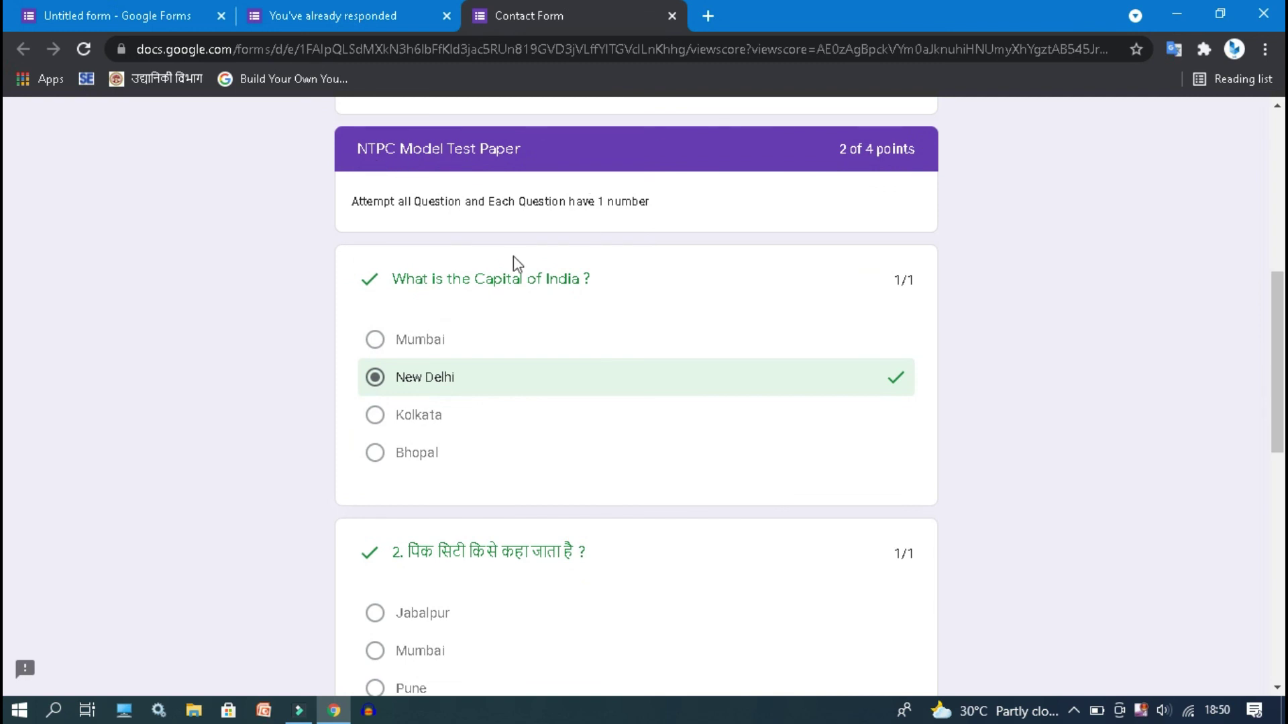
pyautogui.moveTo(1280, 362); pyautogui.dragTo(1226, 102)
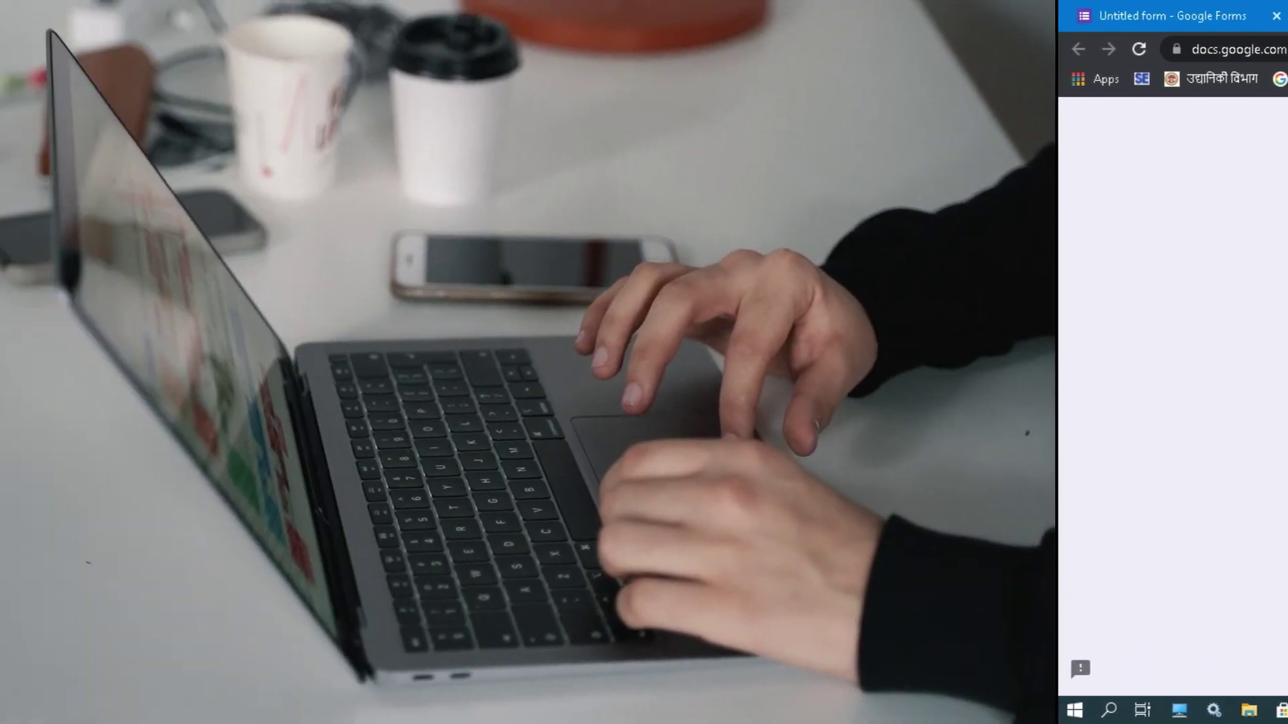